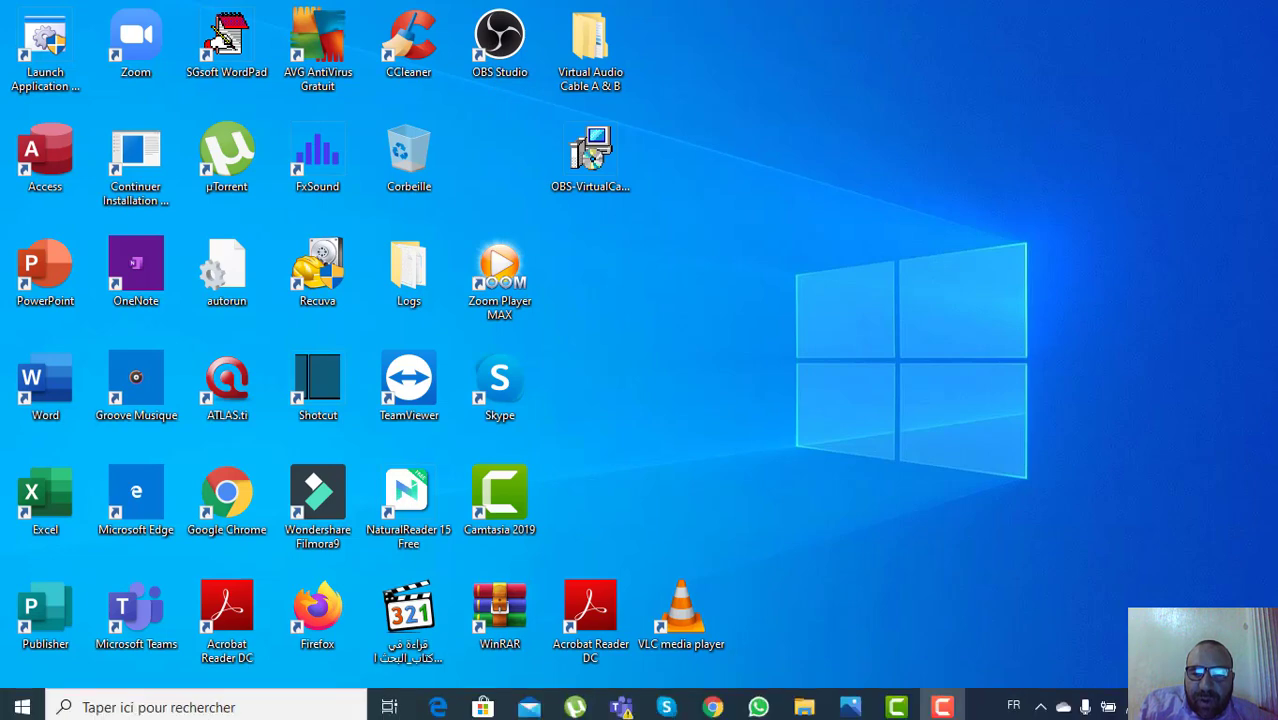
Step: Search Google for "obs studio" in Chrome and open the obsproject.com result in a new window
{"action": "mouse_move", "coordinate": [712, 706]}
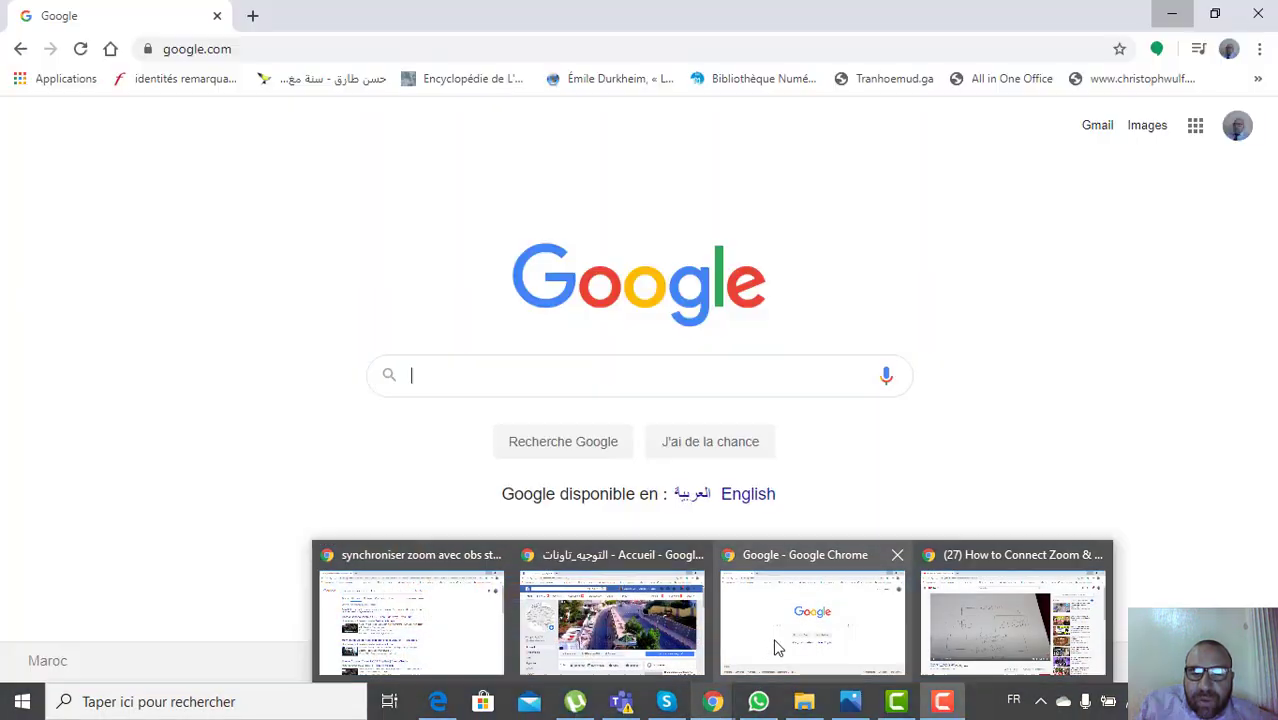
{"action": "left_click", "coordinate": [773, 648]}
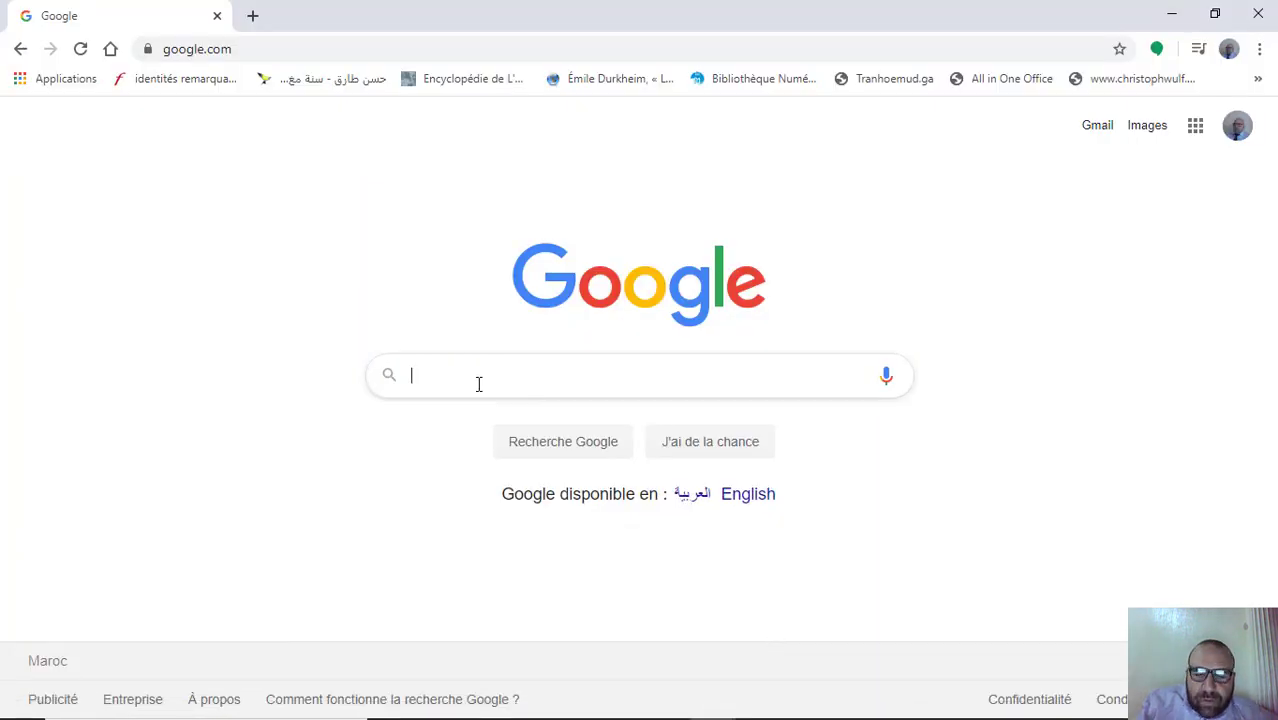
{"action": "type", "text": "obs"}
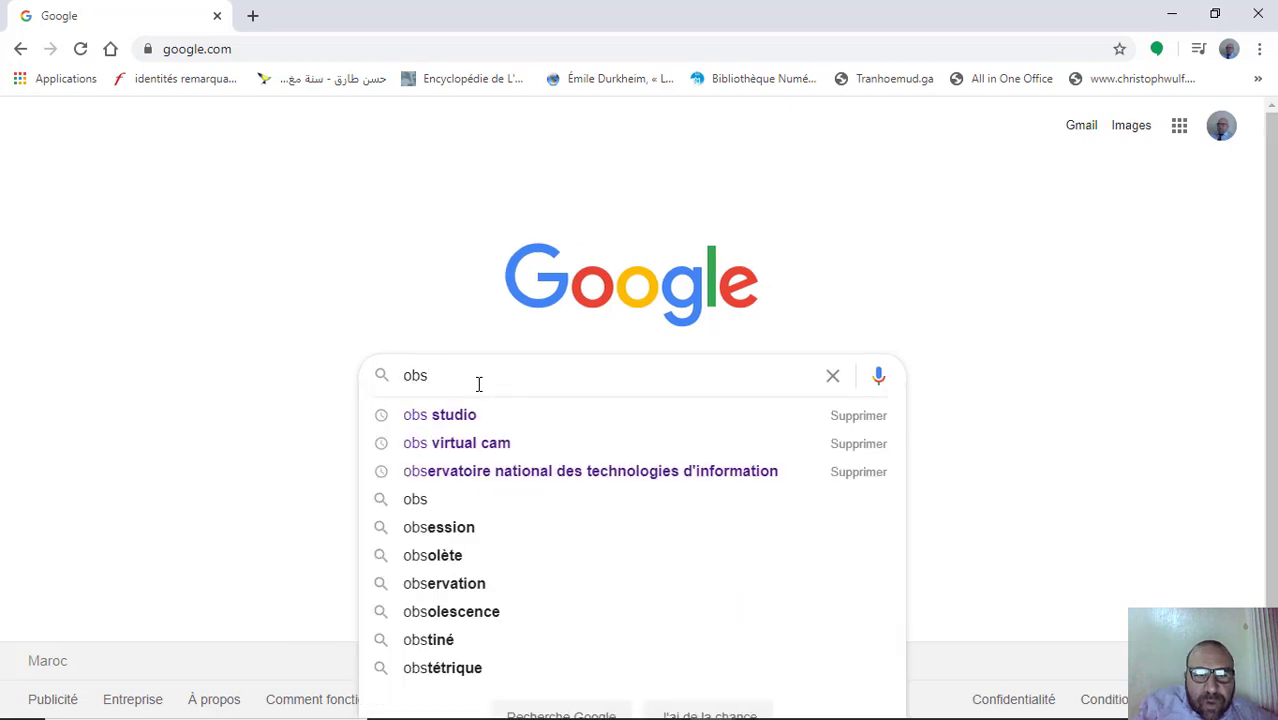
{"action": "left_click", "coordinate": [421, 415]}
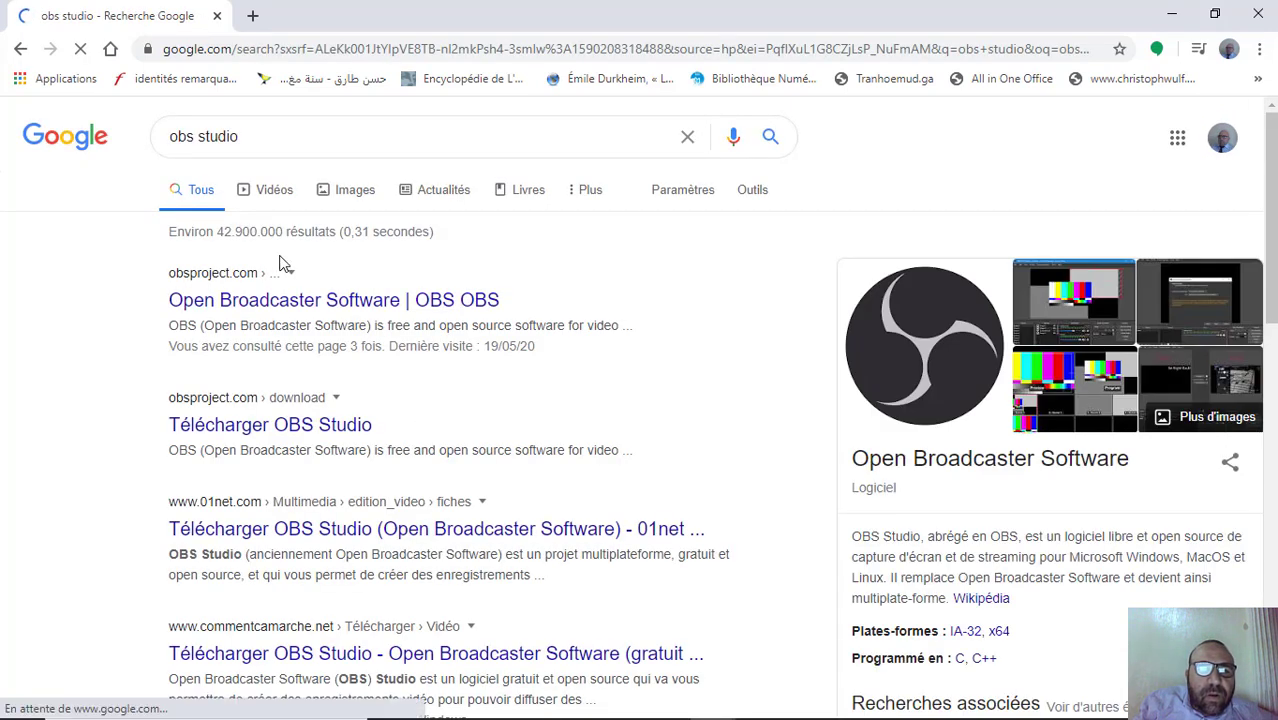
{"action": "right_click", "coordinate": [240, 301]}
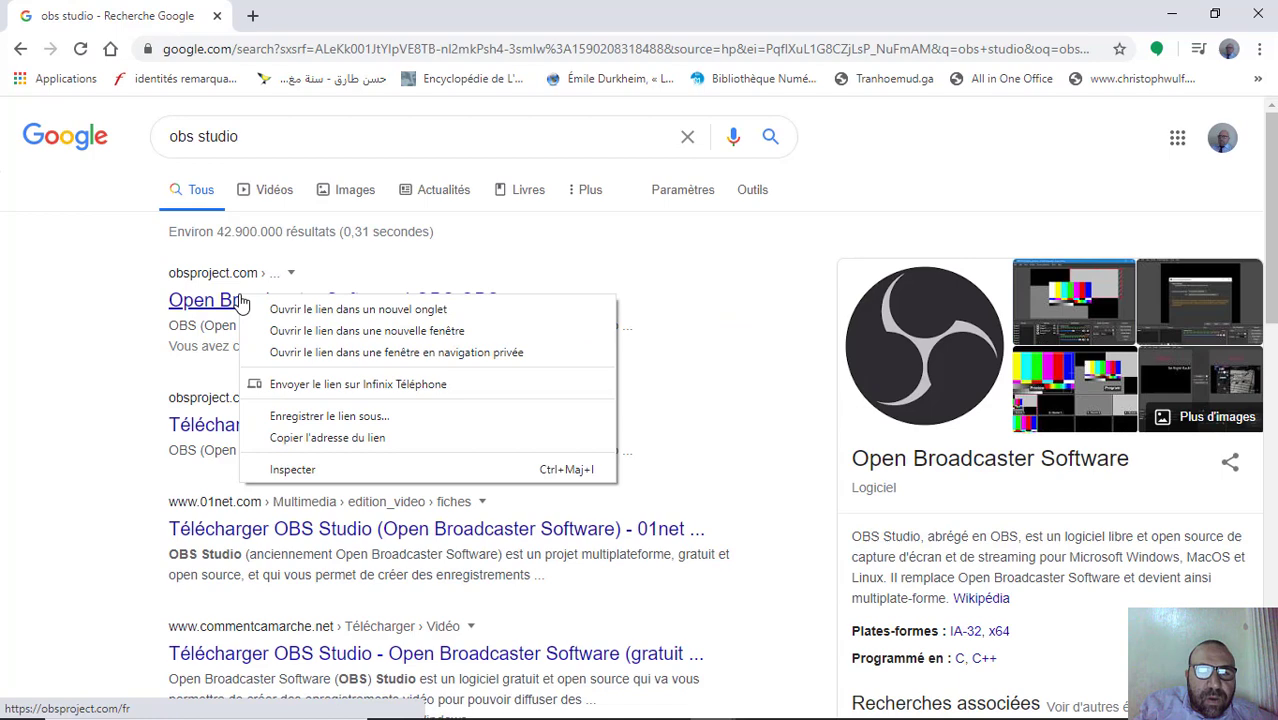
{"action": "left_click", "coordinate": [293, 331]}
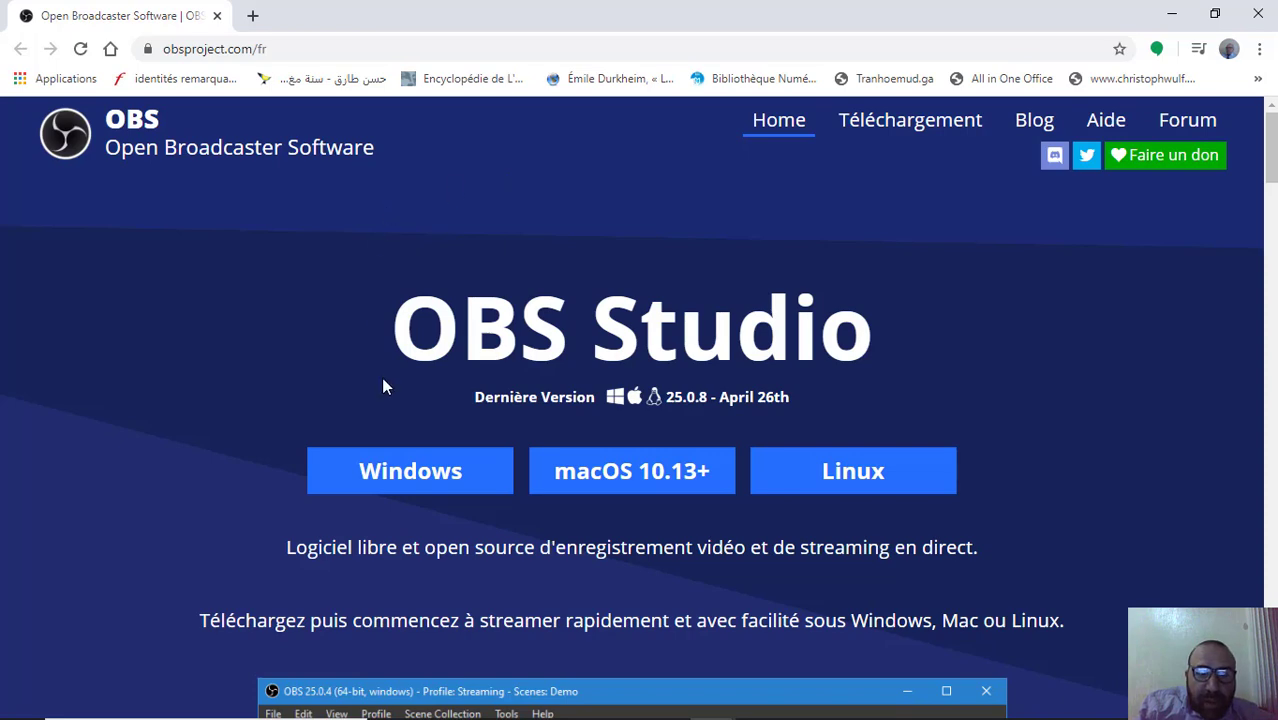
Step: Download the OBS Studio Windows installer to the Téléchargements folder, closing the welcome page and minimizing the OBS site window
{"action": "left_click", "coordinate": [396, 470]}
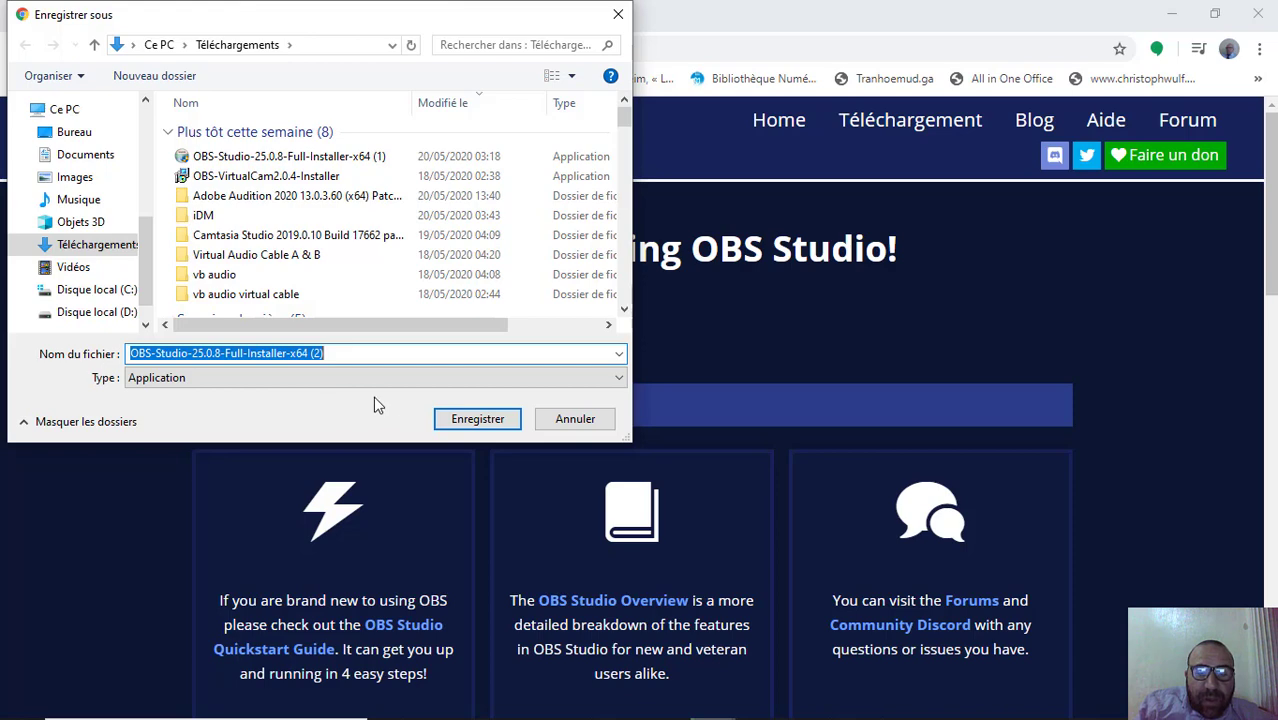
{"action": "left_click", "coordinate": [449, 415]}
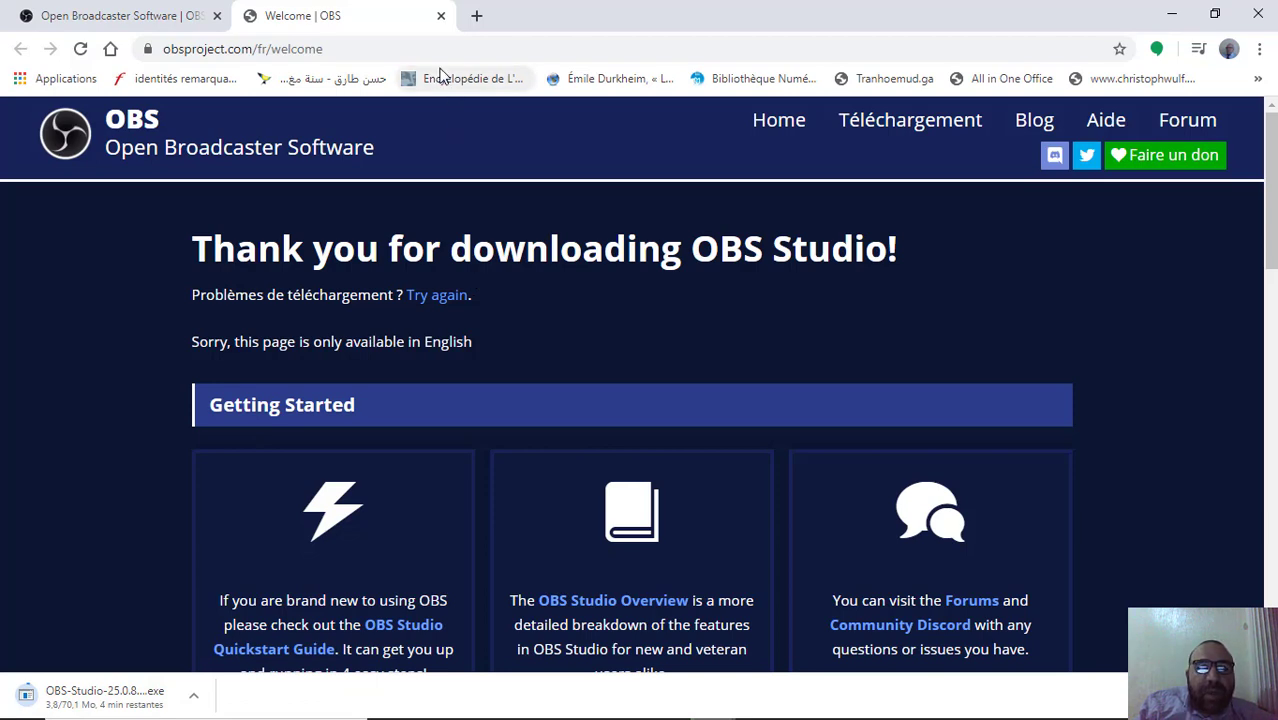
{"action": "left_click", "coordinate": [441, 16]}
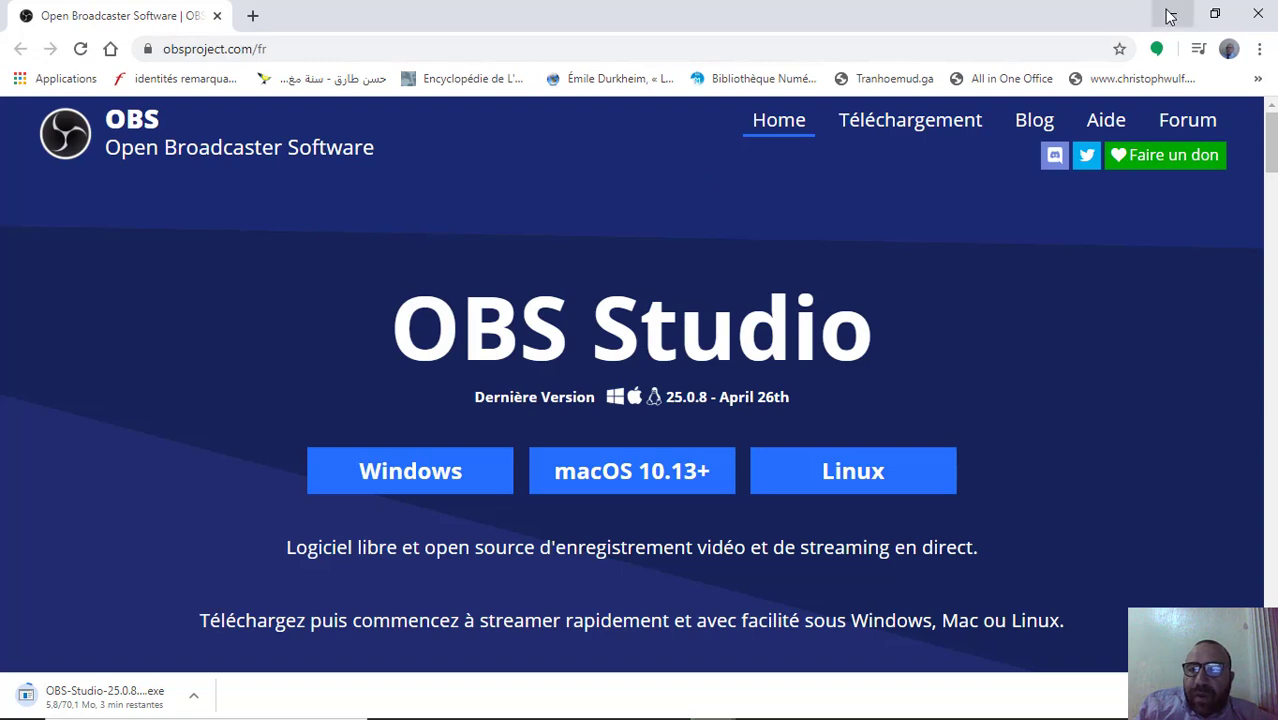
{"action": "left_click", "coordinate": [1165, 15]}
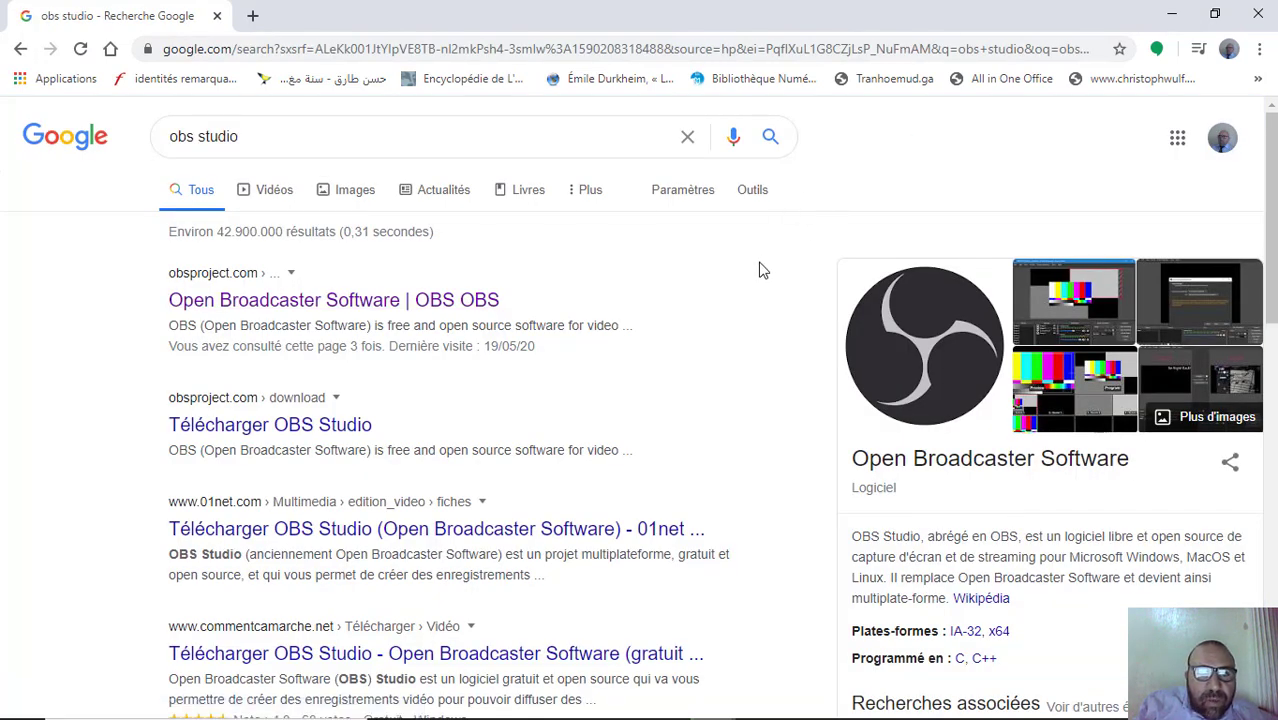
Step: Replace the Google query with "zoom us" to find the official Zoom website
{"action": "left_click", "coordinate": [253, 138]}
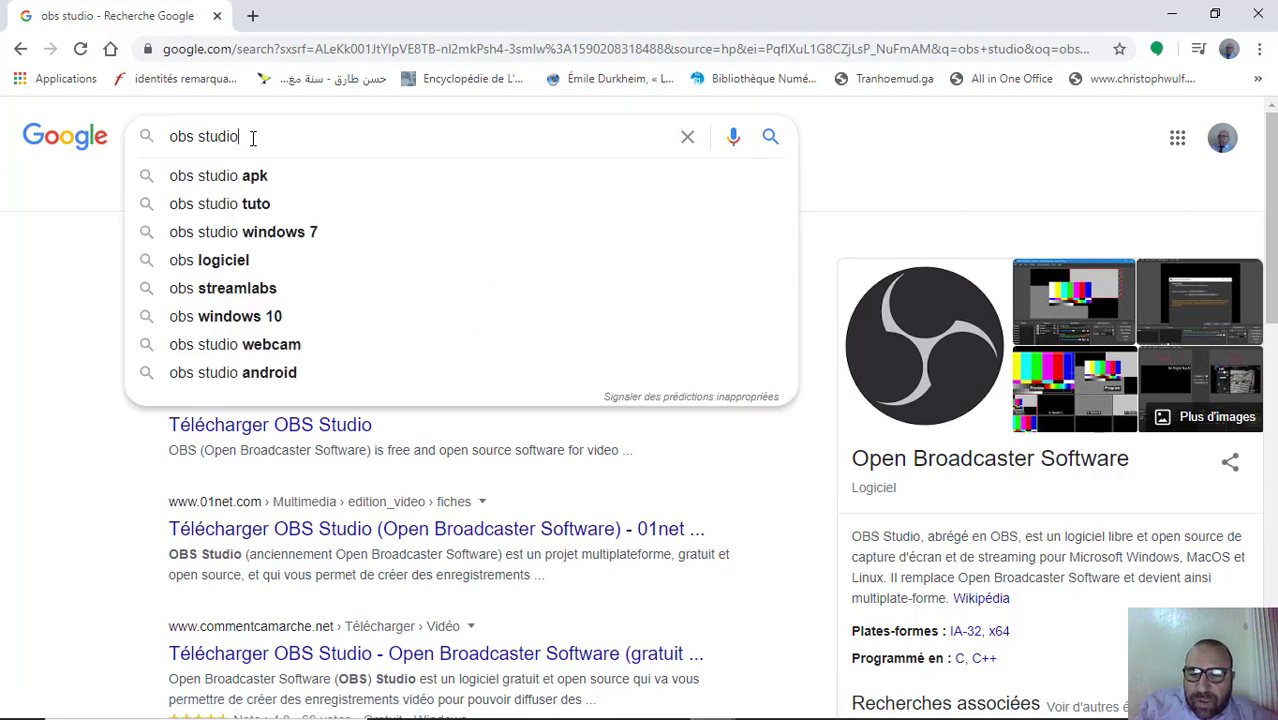
{"action": "key", "text": "BackSpace"}
{"action": "key", "text": "BackSpace"}
{"action": "key", "text": "BackSpace"}
{"action": "key", "text": "BackSpace"}
{"action": "key", "text": "BackSpace"}
{"action": "key", "text": "BackSpace"}
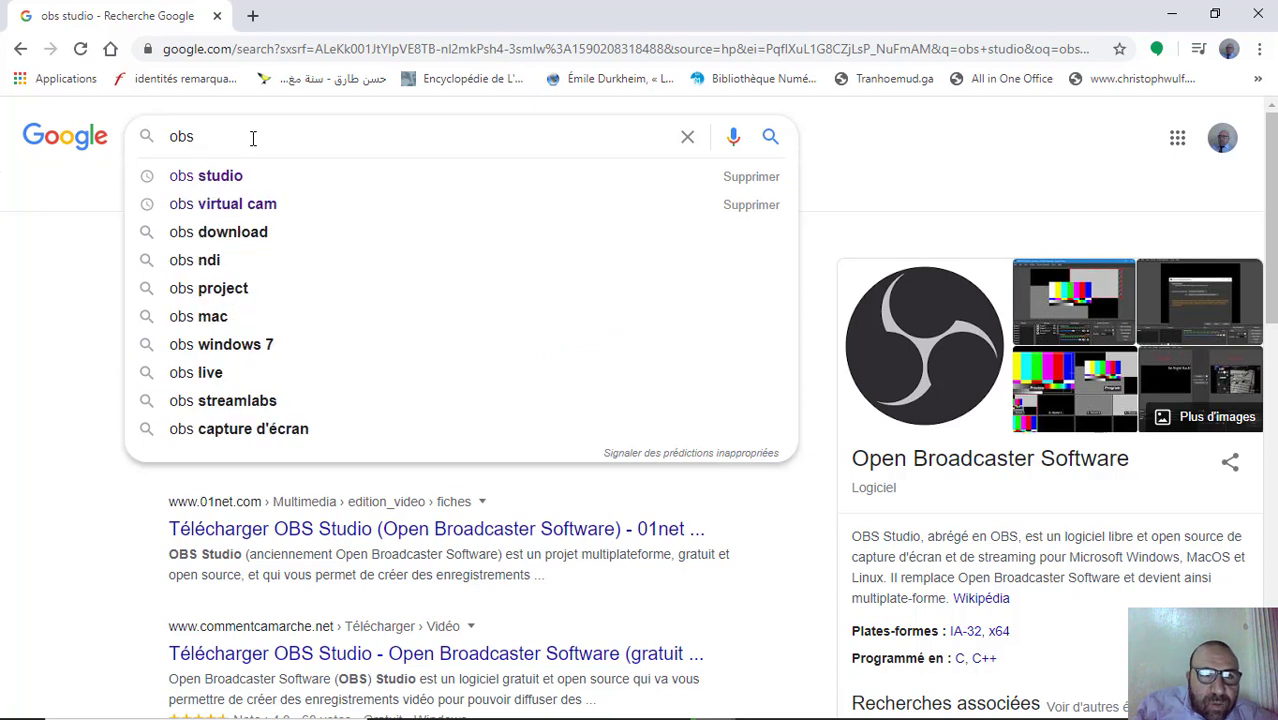
{"action": "key", "text": "BackSpace"}
{"action": "key", "text": "BackSpace"}
{"action": "key", "text": "BackSpace"}
{"action": "key", "text": "BackSpace"}
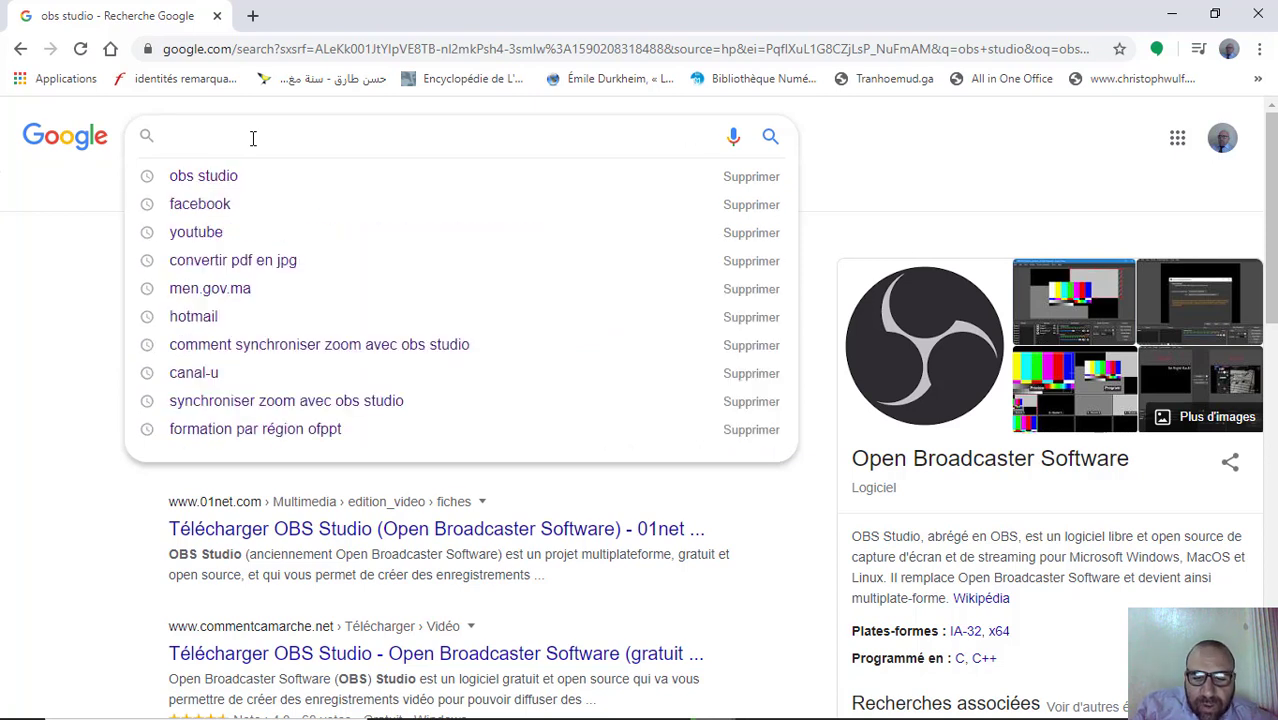
{"action": "type", "text": "zoom"}
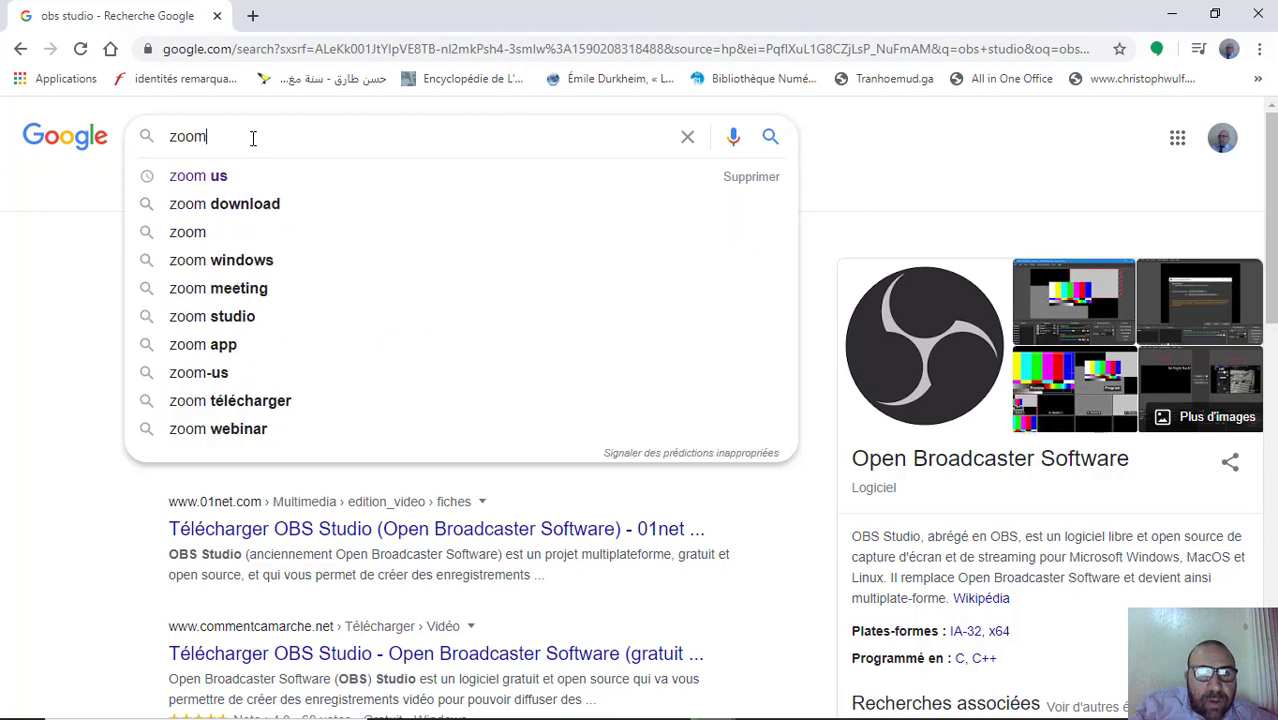
{"action": "left_click", "coordinate": [210, 183]}
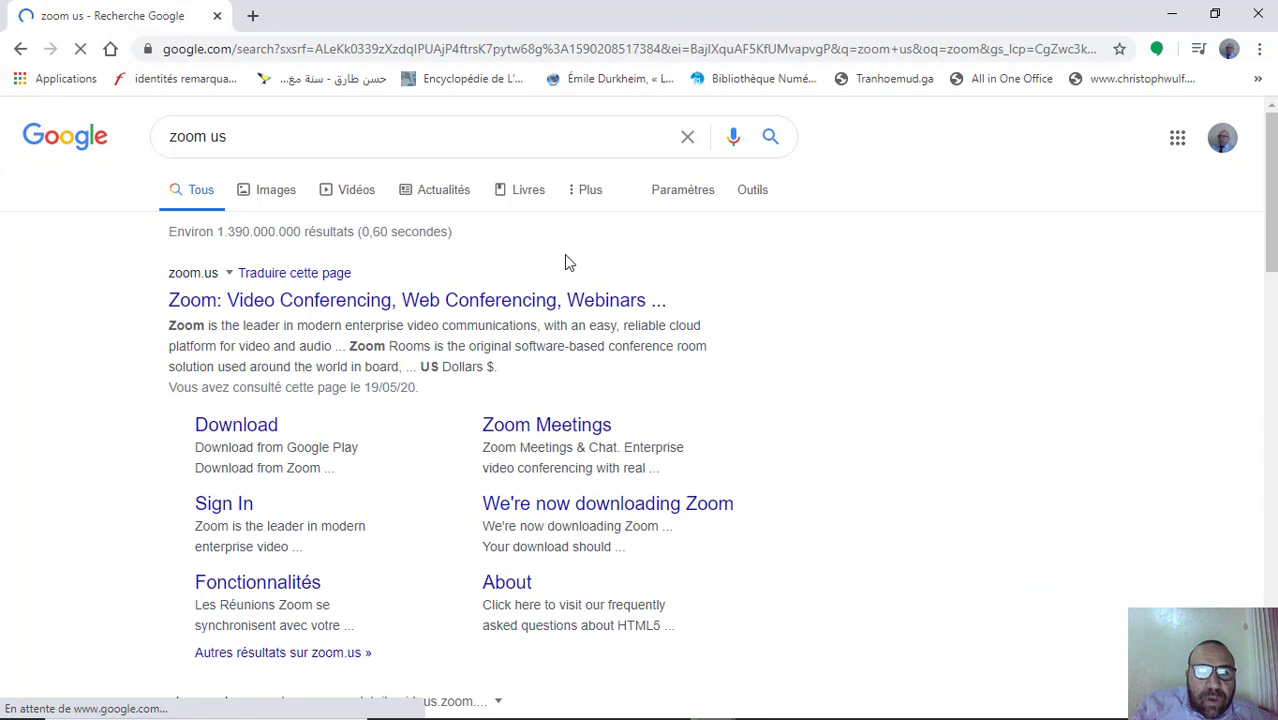
{"action": "left_click", "coordinate": [256, 301]}
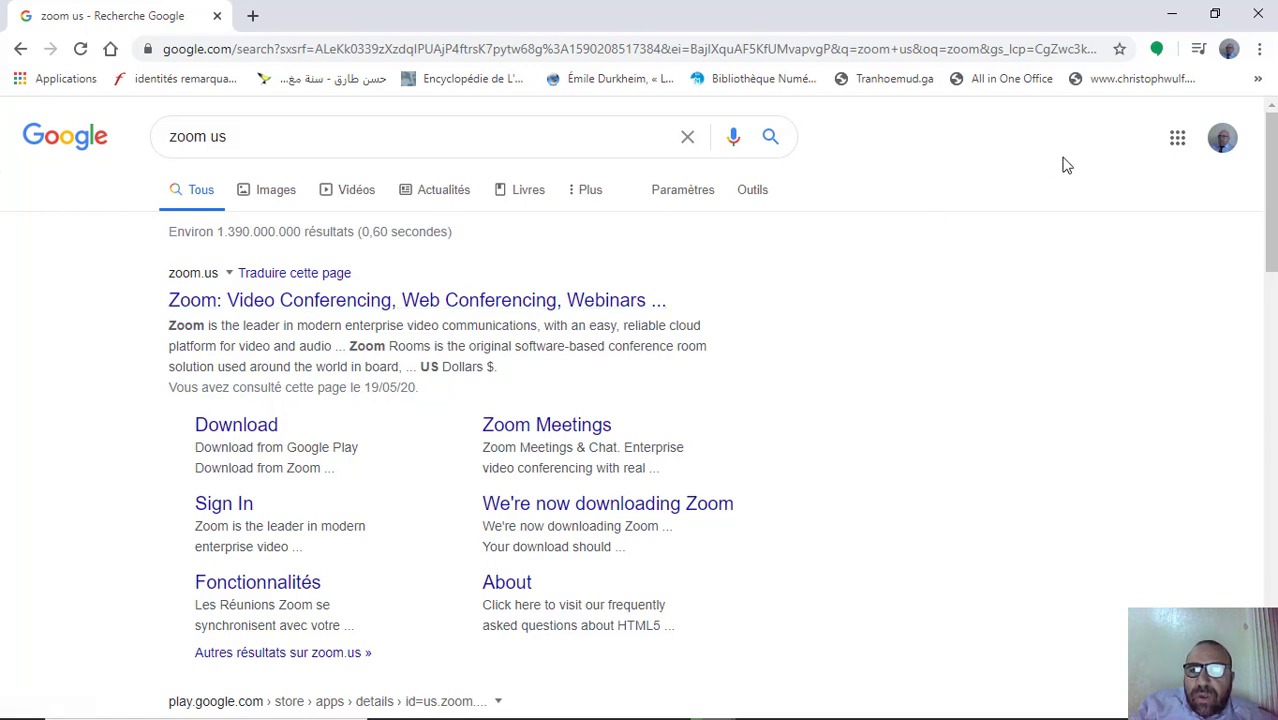
Step: Minimize the browser and view the diagram "Synchronisation de zoom et obs studio.png" in Photos, minimizing it when done
{"action": "left_click", "coordinate": [1171, 14]}
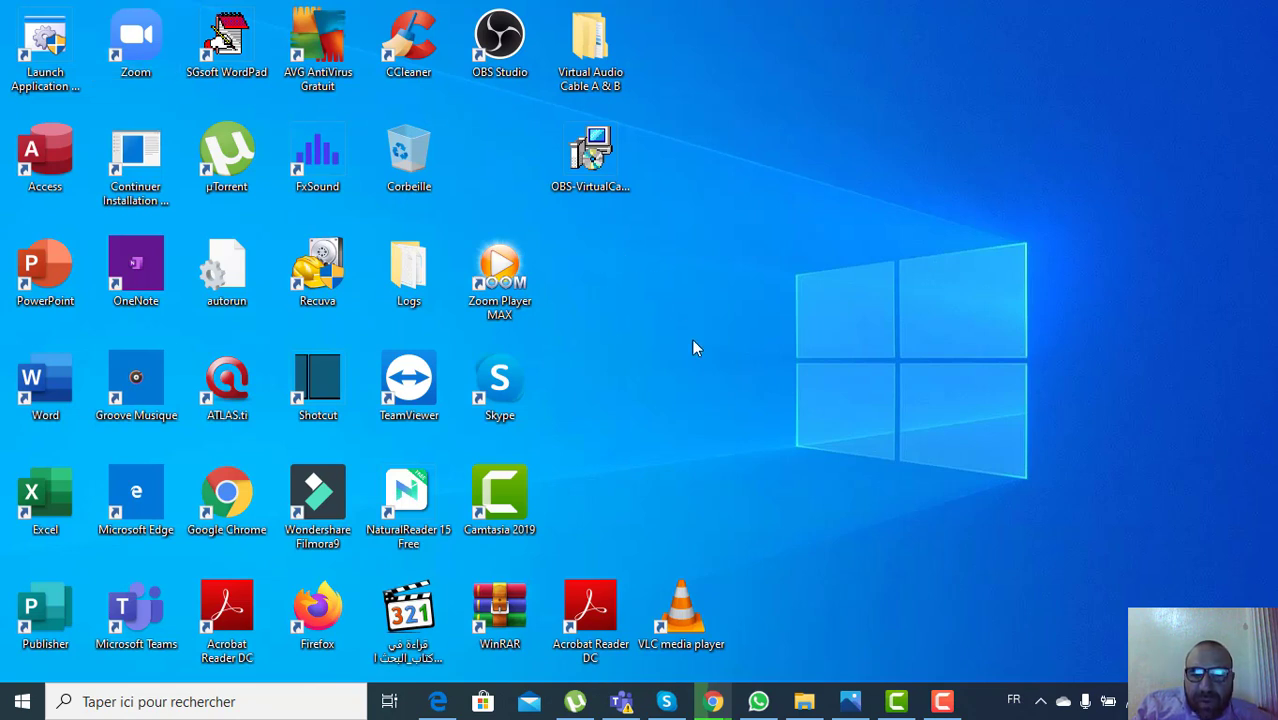
{"action": "left_click", "coordinate": [849, 701]}
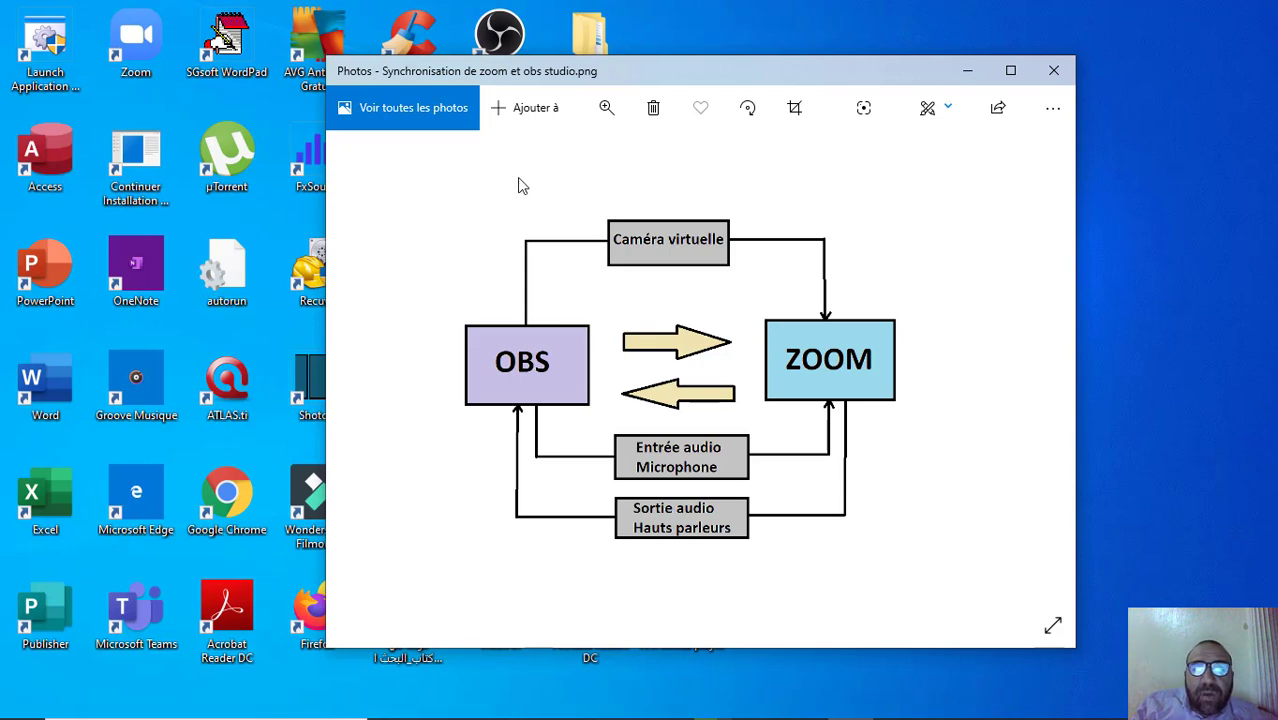
{"action": "left_click", "coordinate": [968, 72]}
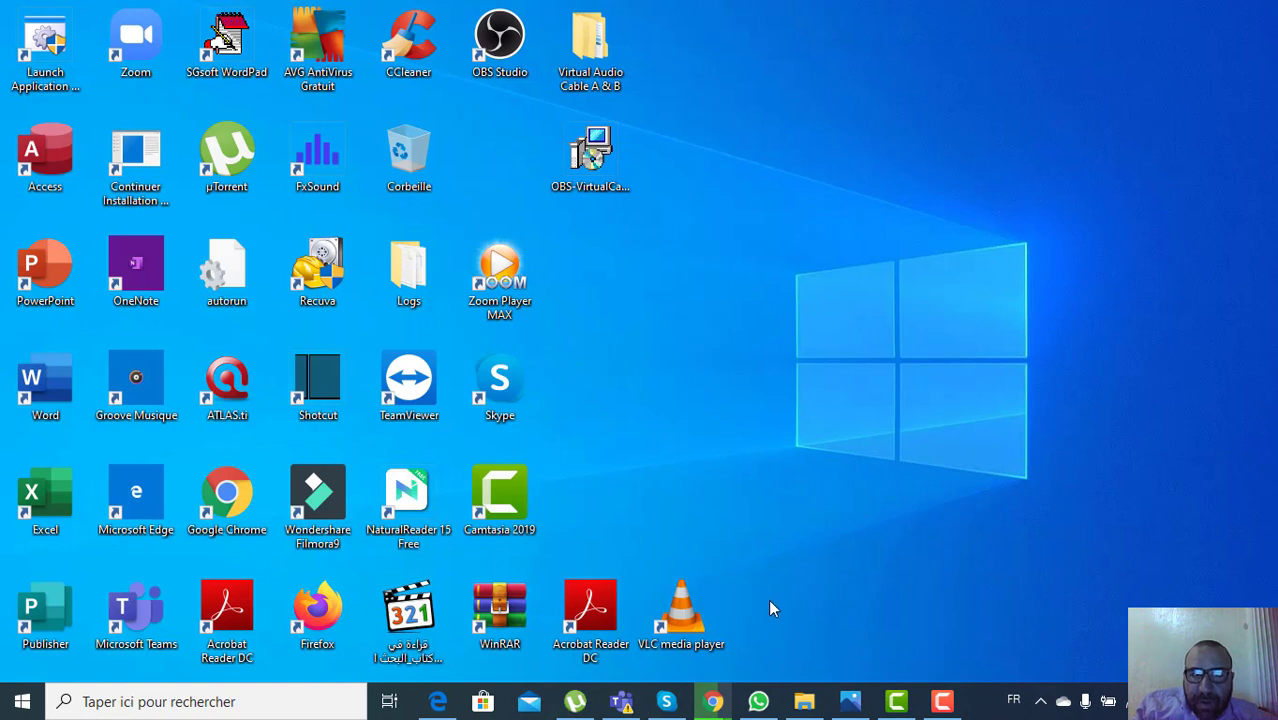
Step: Launch OBS Studio maximized and review its general, stream and audio settings, closing them unchanged and minimizing the window
{"action": "double_click", "coordinate": [503, 38]}
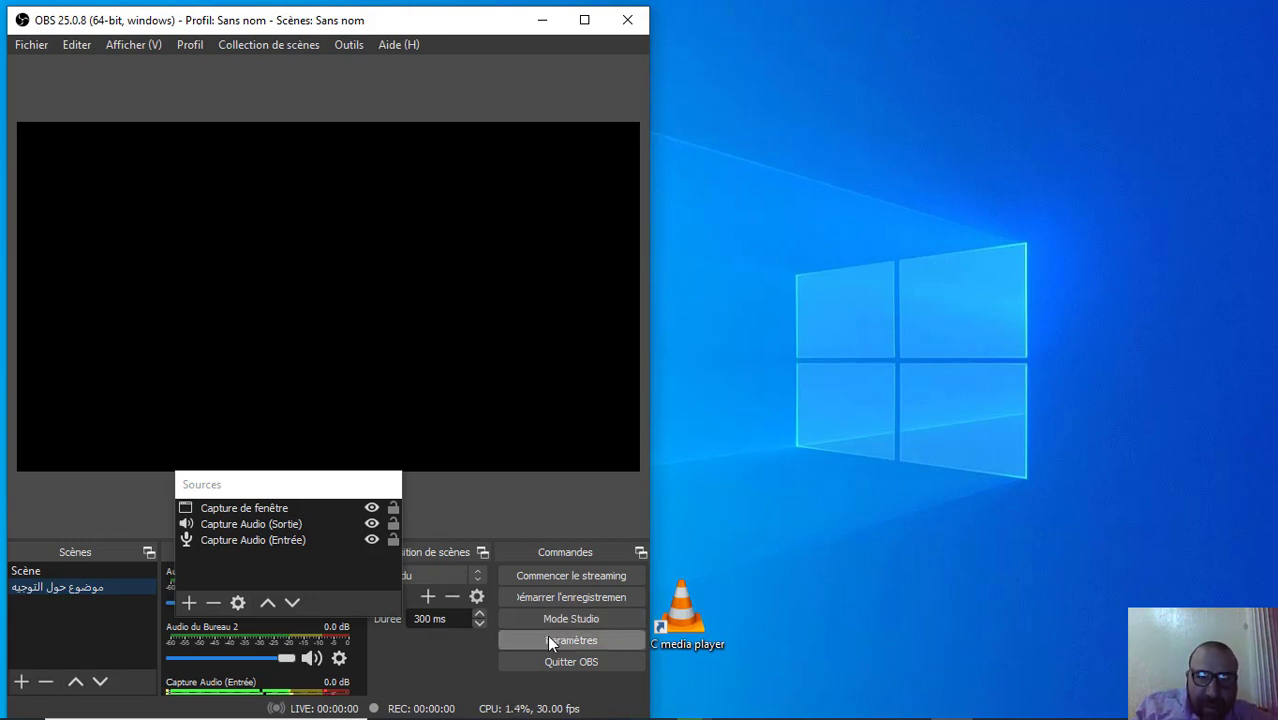
{"action": "left_click", "coordinate": [586, 21]}
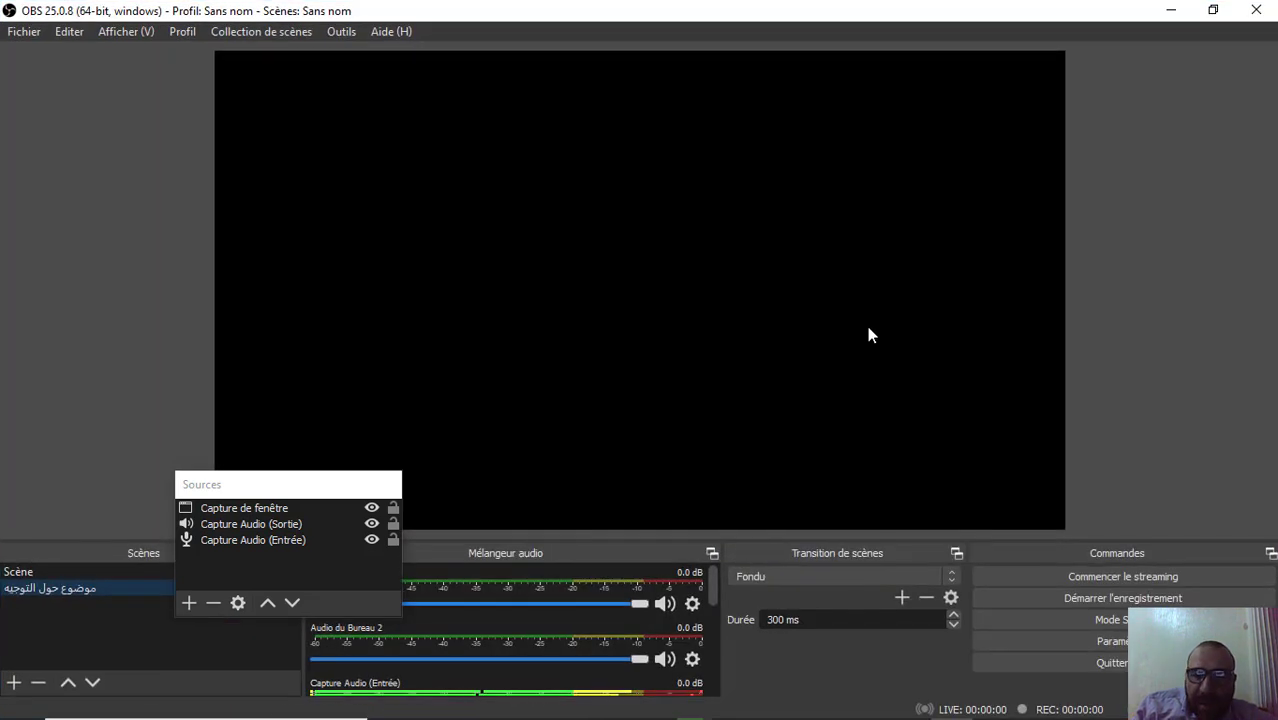
{"action": "left_click", "coordinate": [1111, 640]}
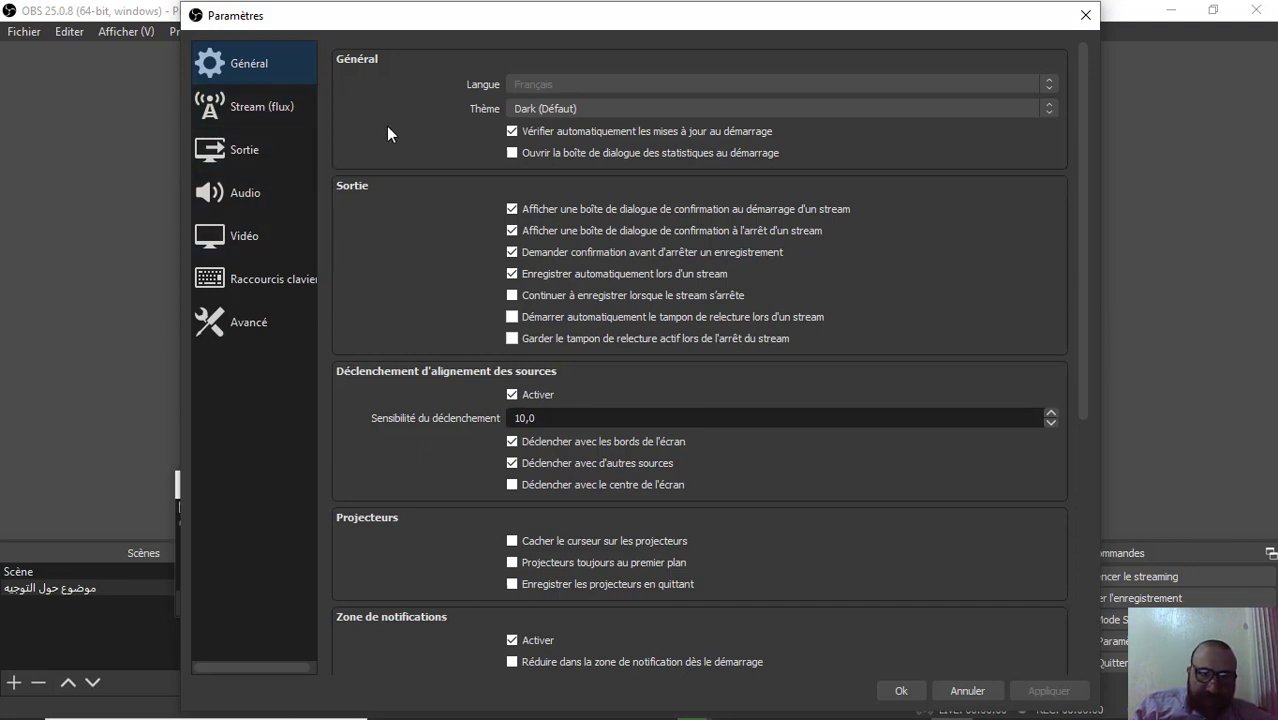
{"action": "left_click", "coordinate": [257, 106]}
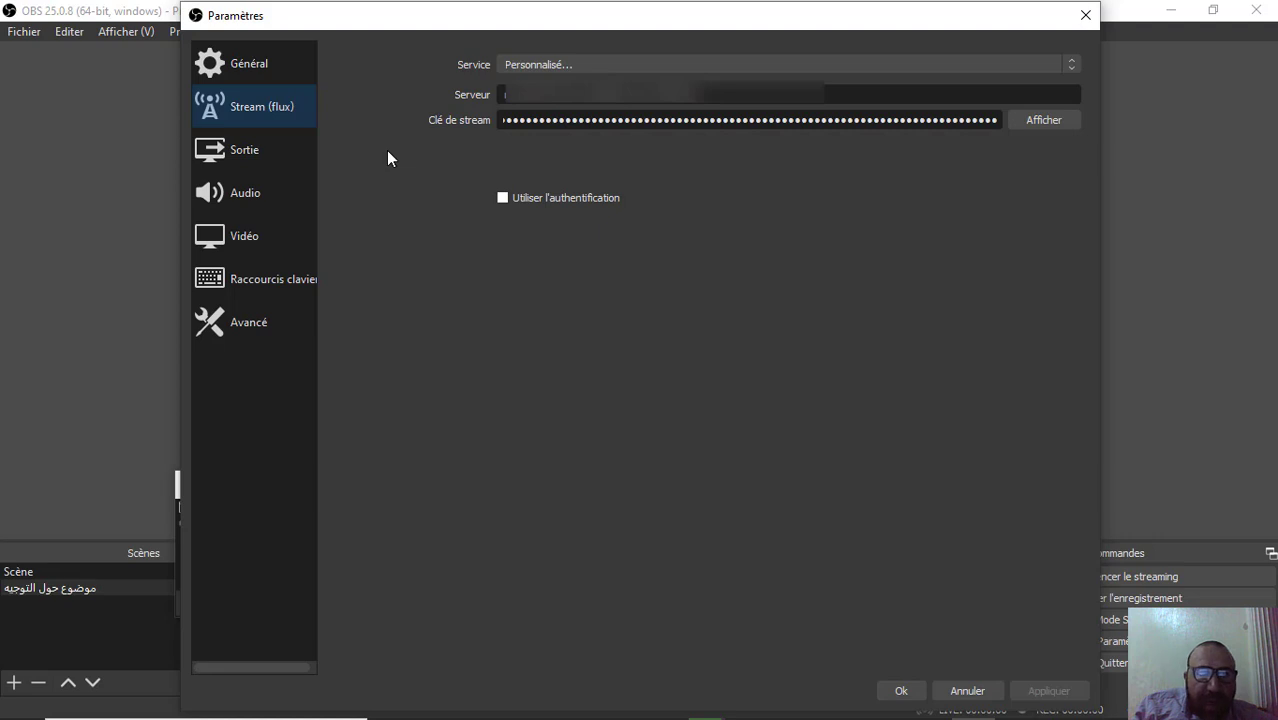
{"action": "left_click", "coordinate": [245, 193]}
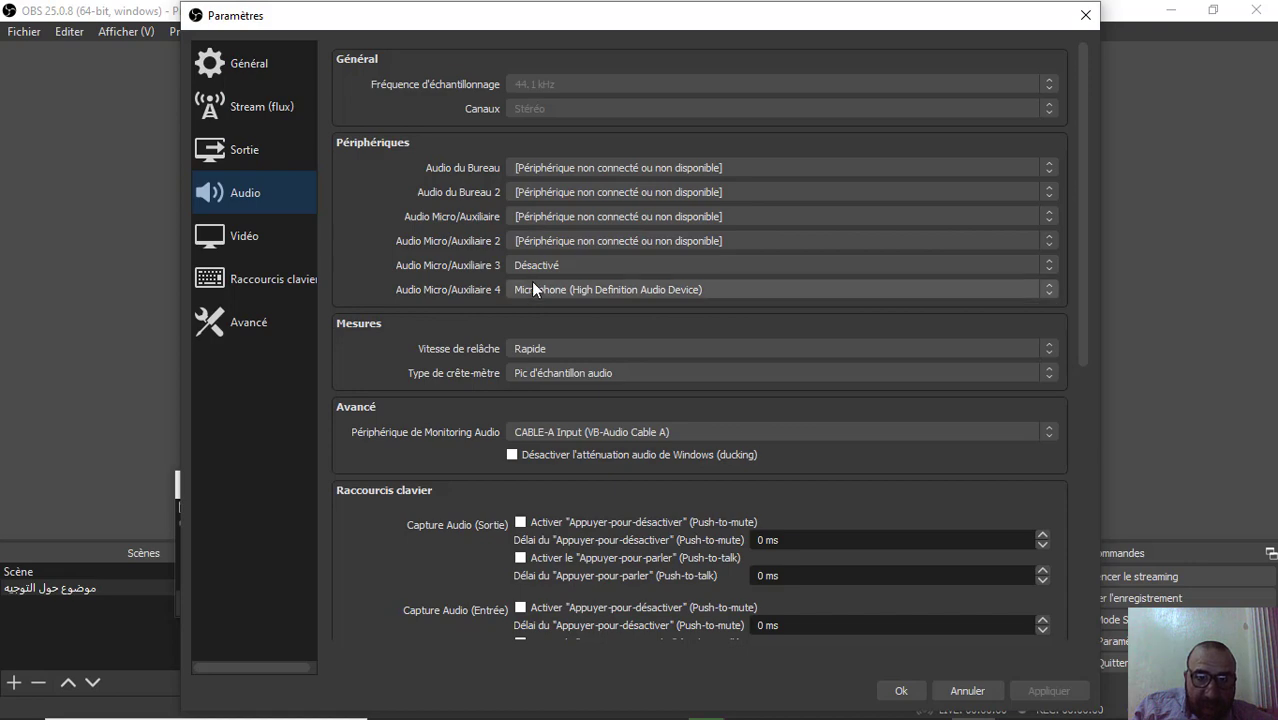
{"action": "left_click", "coordinate": [1085, 17]}
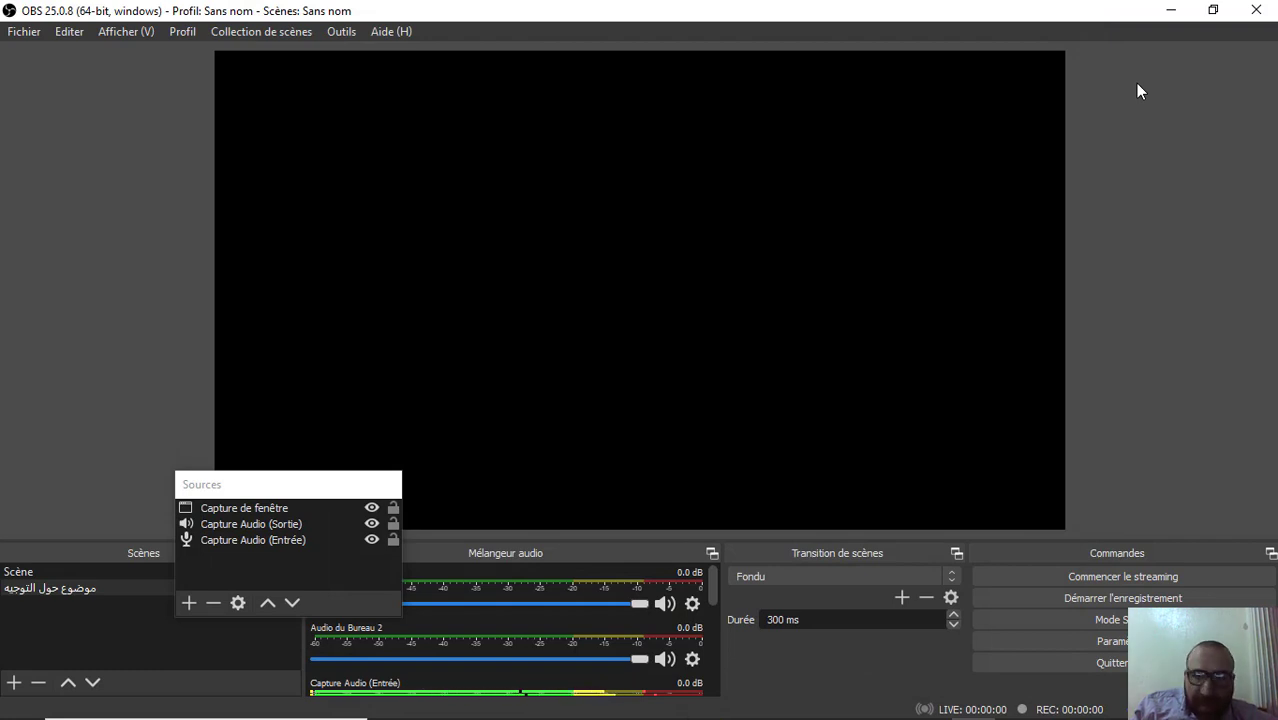
{"action": "left_click", "coordinate": [1173, 12]}
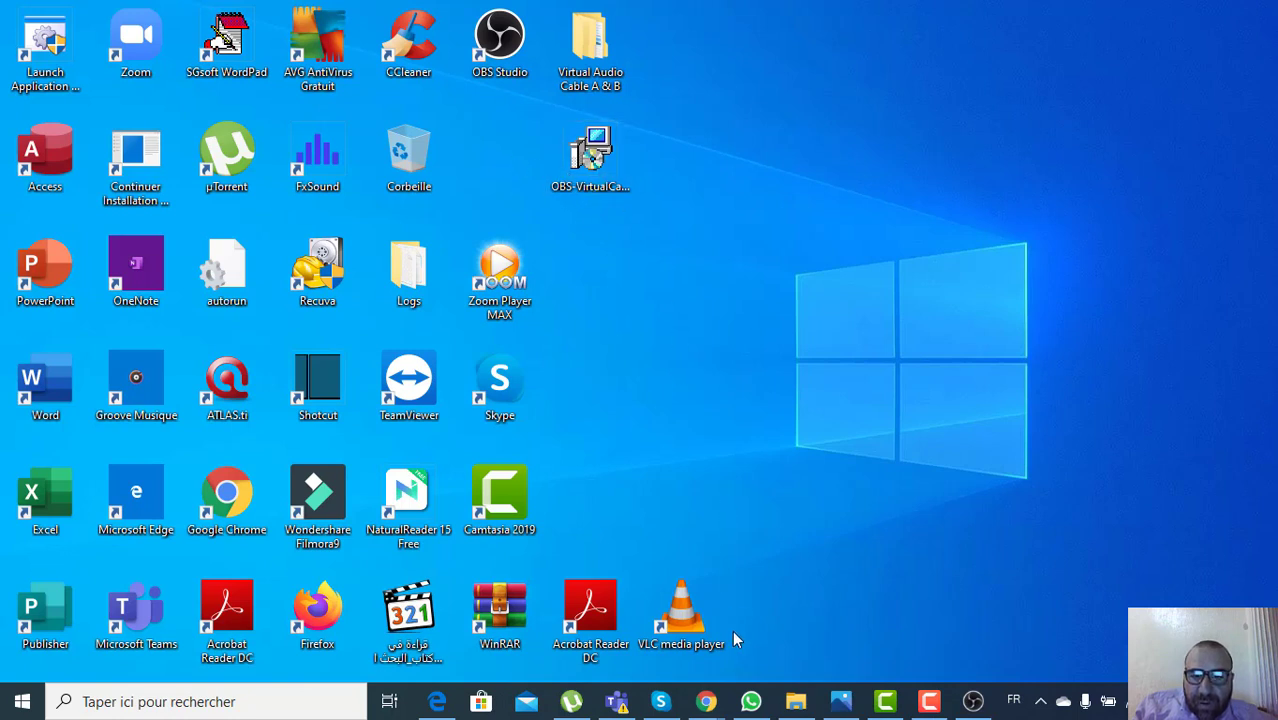
Step: Return to the Google window in Chrome and search for "obs camera zoom"
{"action": "mouse_move", "coordinate": [706, 701]}
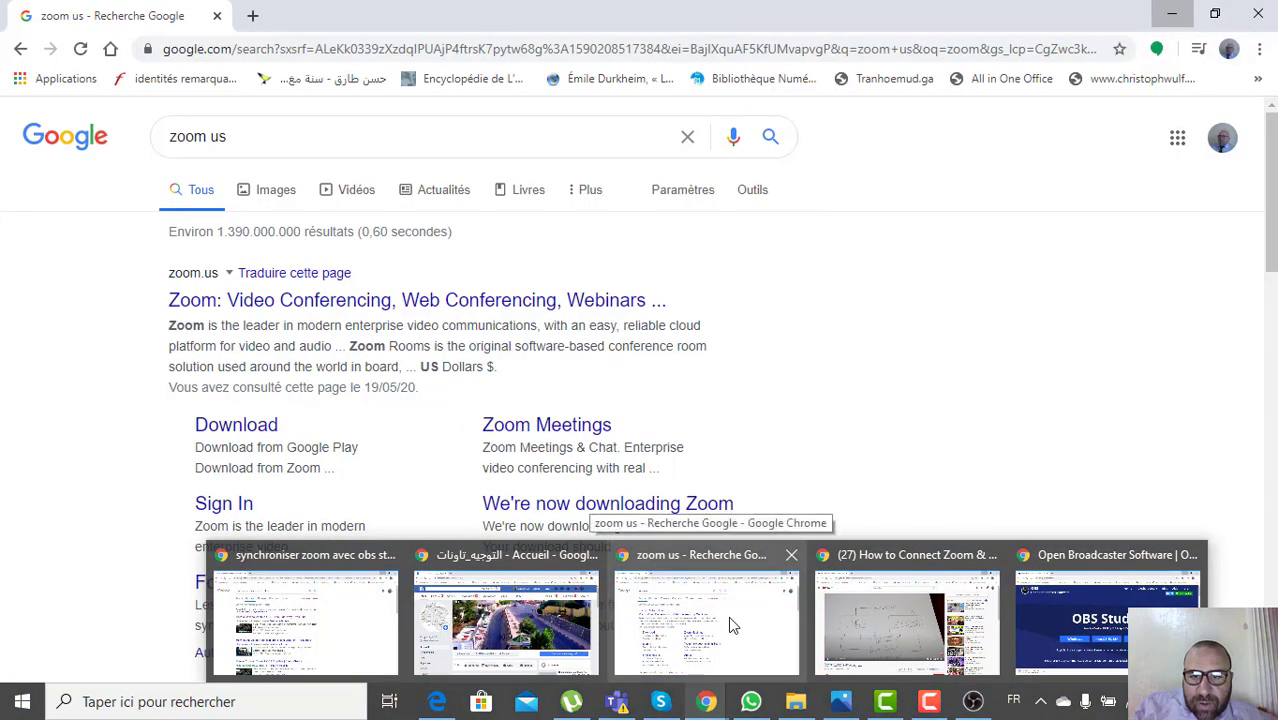
{"action": "left_click", "coordinate": [730, 625]}
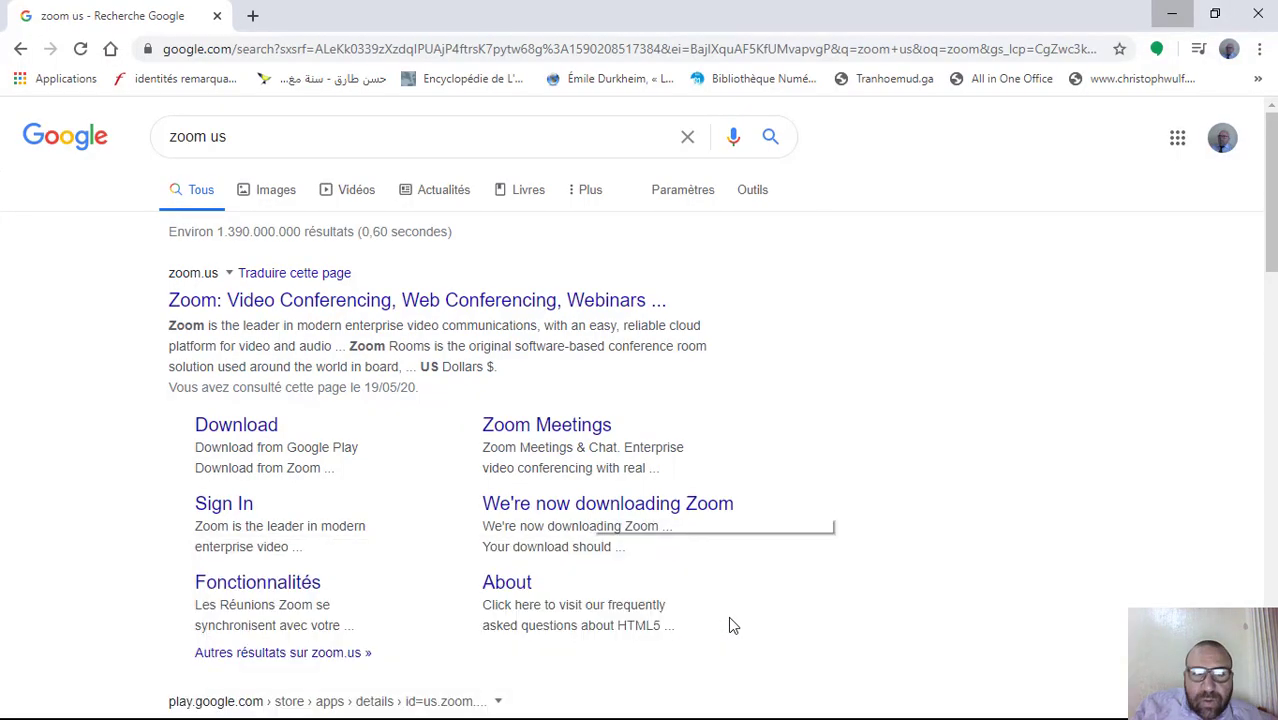
{"action": "left_click", "coordinate": [242, 136]}
{"action": "key", "text": "BackSpace"}
{"action": "key", "text": "BackSpace"}
{"action": "key", "text": "BackSpace"}
{"action": "key", "text": "BackSpace"}
{"action": "key", "text": "BackSpace"}
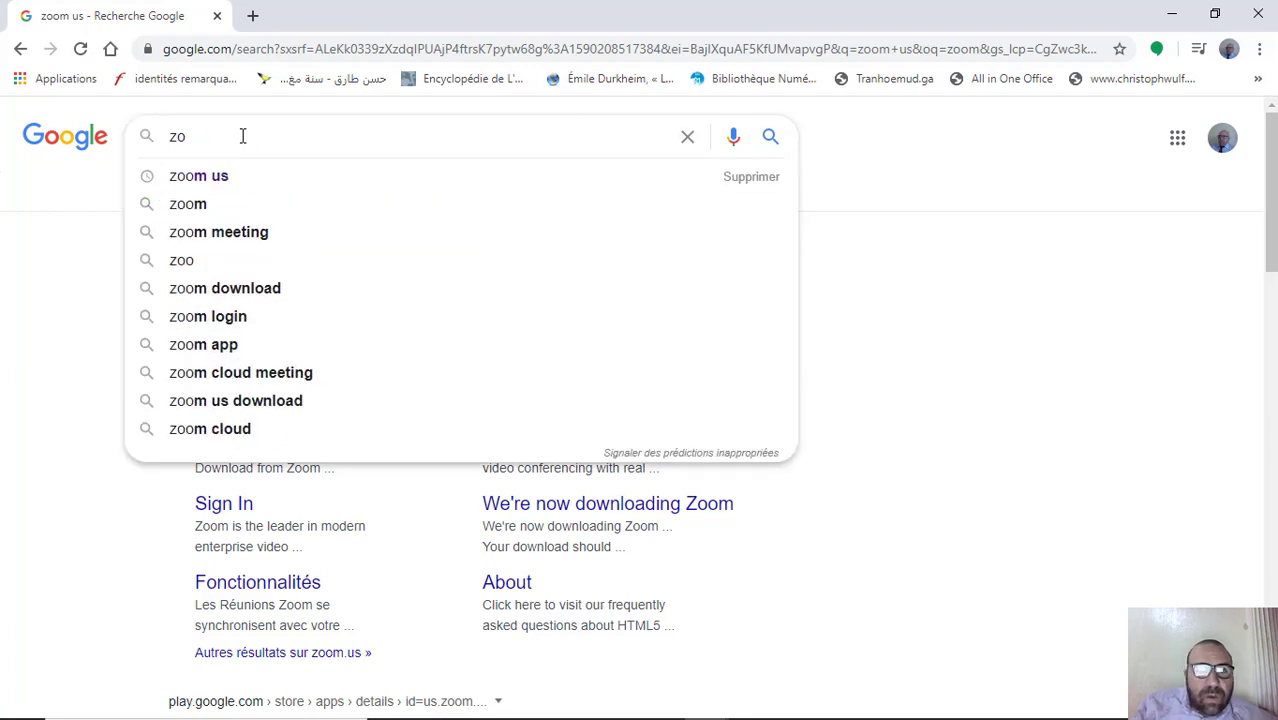
{"action": "key", "text": "BackSpace"}
{"action": "key", "text": "BackSpace"}
{"action": "type", "text": "o"}
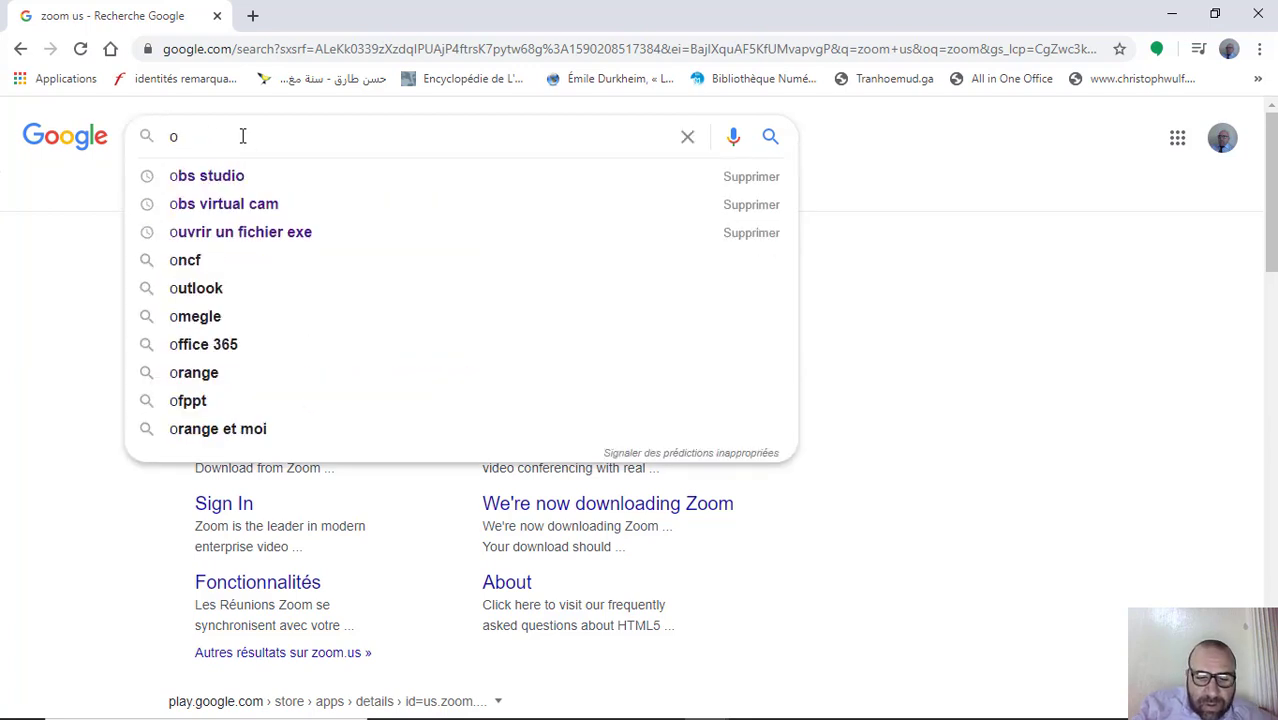
{"action": "type", "text": "bs ca"}
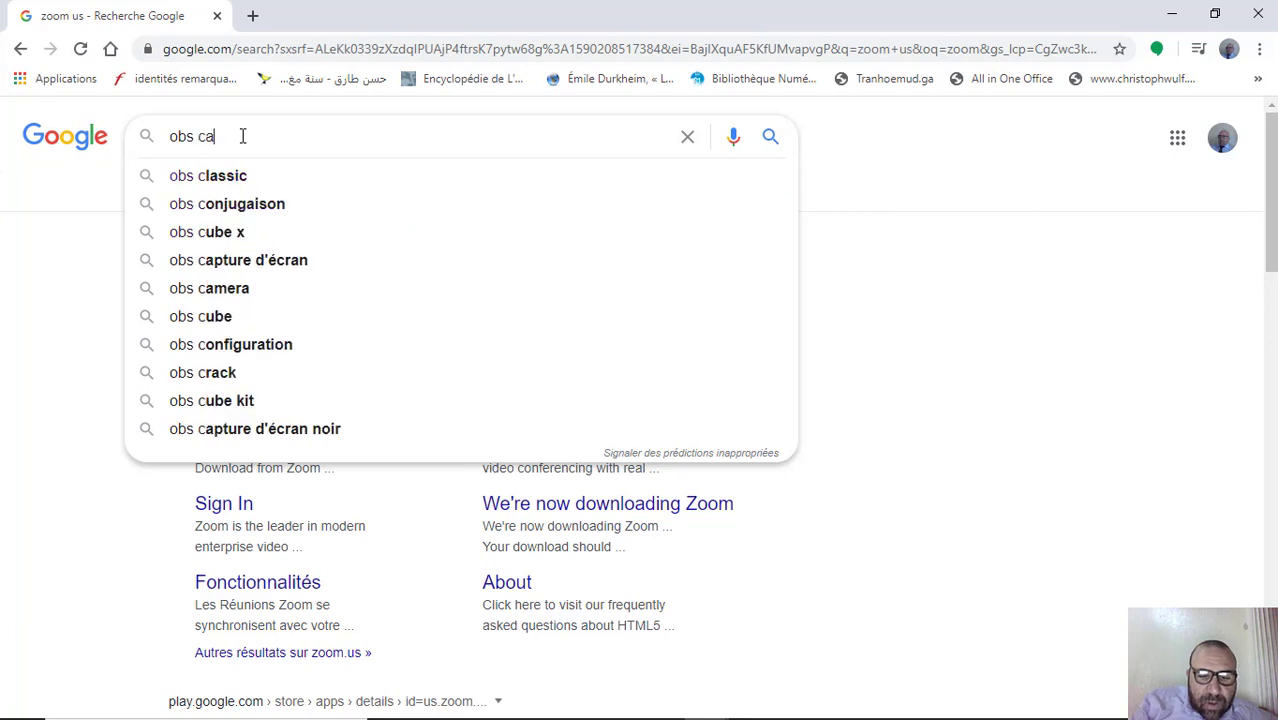
{"action": "type", "text": "m"}
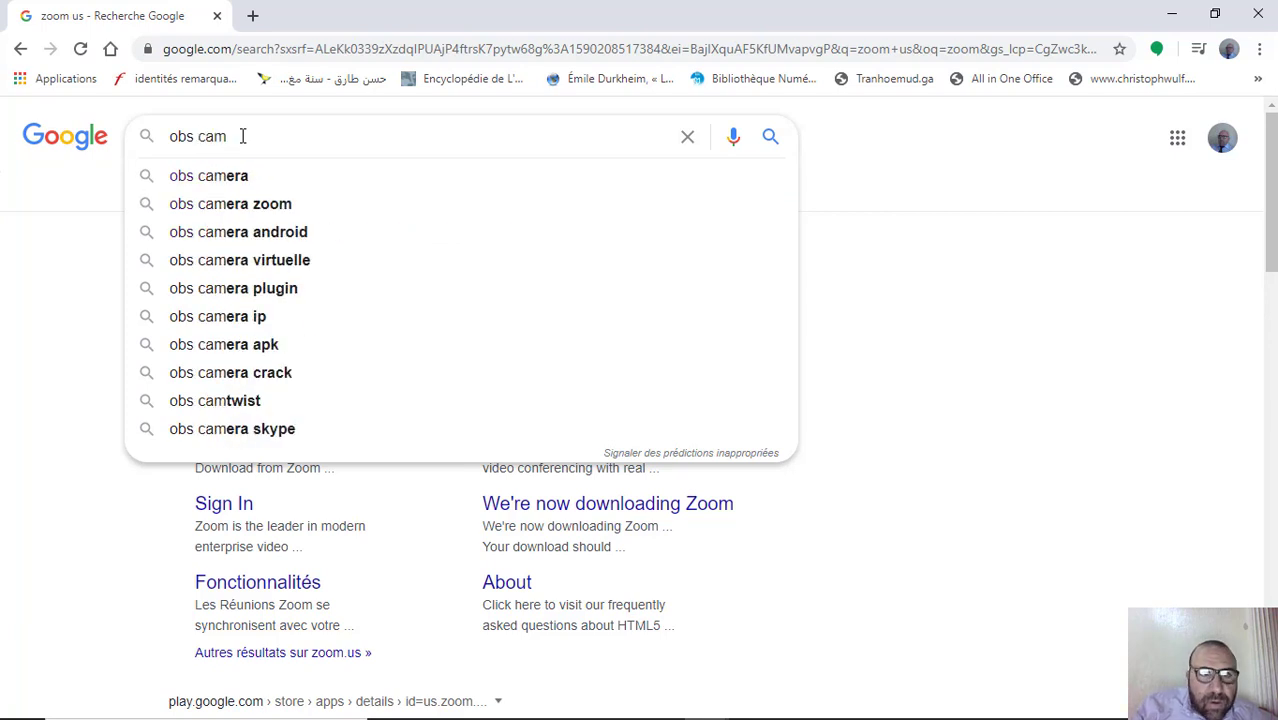
{"action": "left_click", "coordinate": [237, 204]}
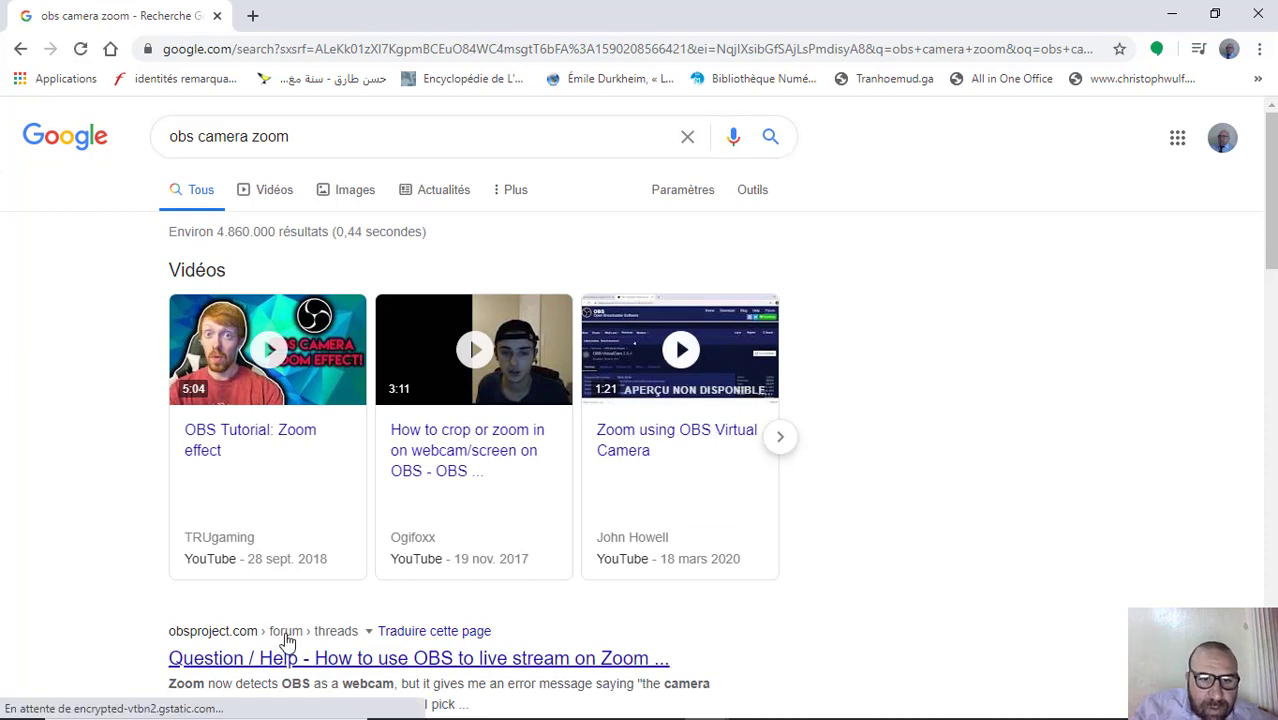
Step: Change the Google query to "obs camera virtuelle" and run the search
{"action": "left_click", "coordinate": [302, 128]}
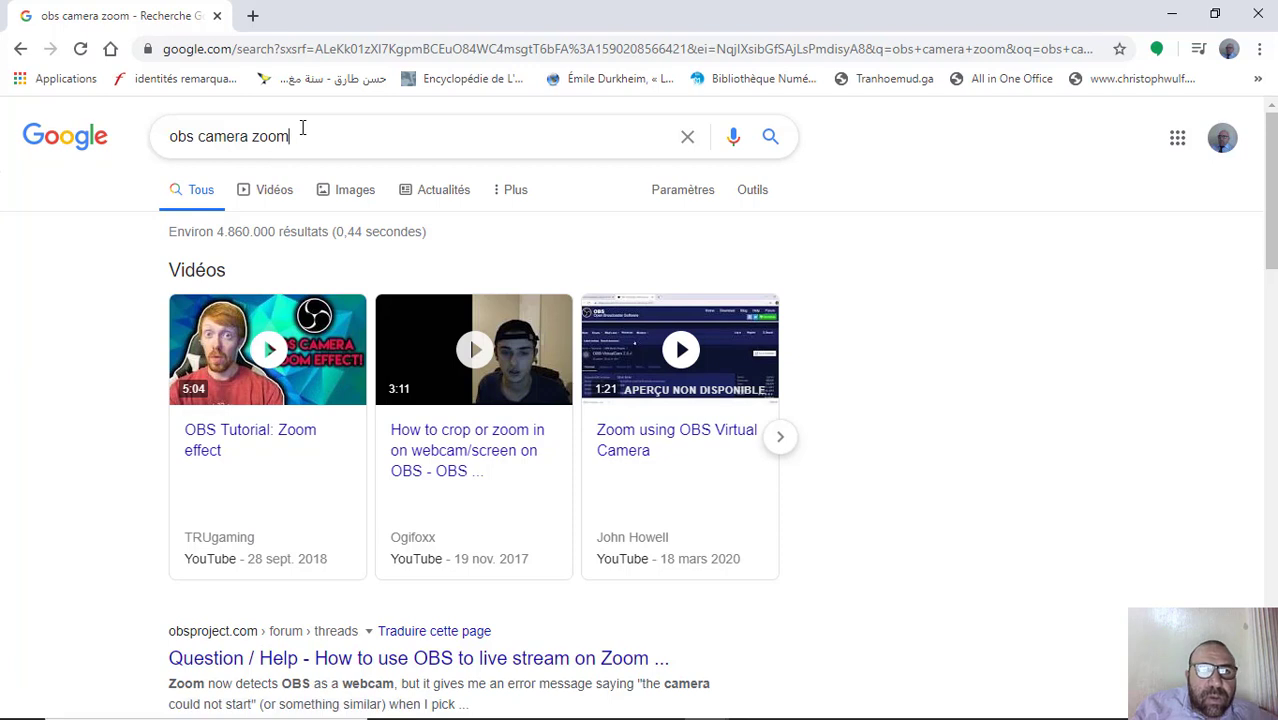
{"action": "key", "text": "BackSpace"}
{"action": "key", "text": "BackSpace"}
{"action": "key", "text": "BackSpace"}
{"action": "key", "text": "BackSpace"}
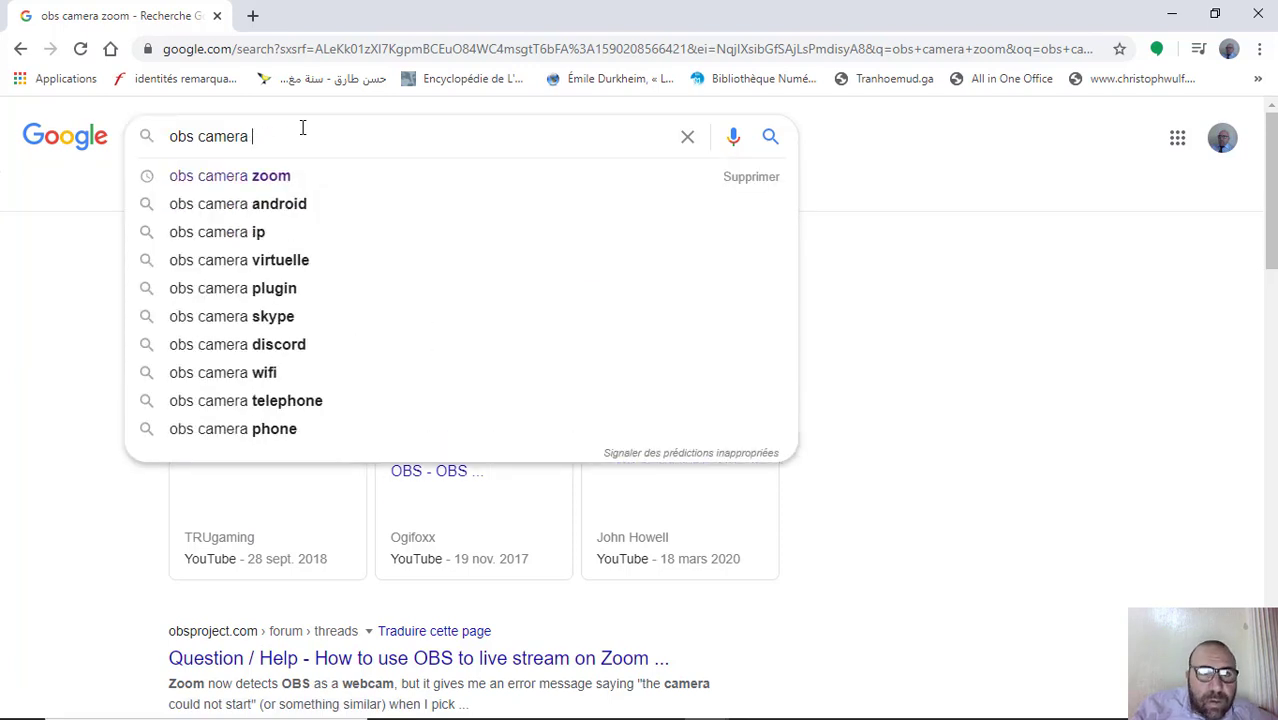
{"action": "type", "text": "virt"}
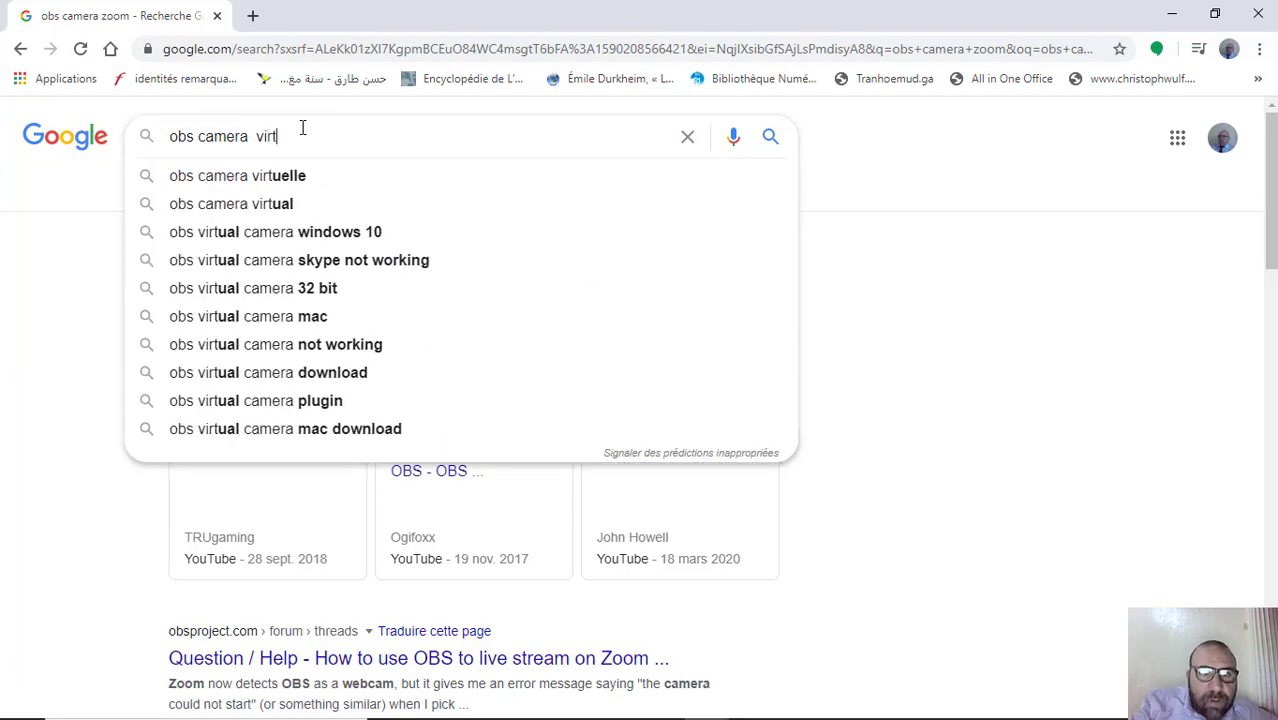
{"action": "left_click", "coordinate": [257, 178]}
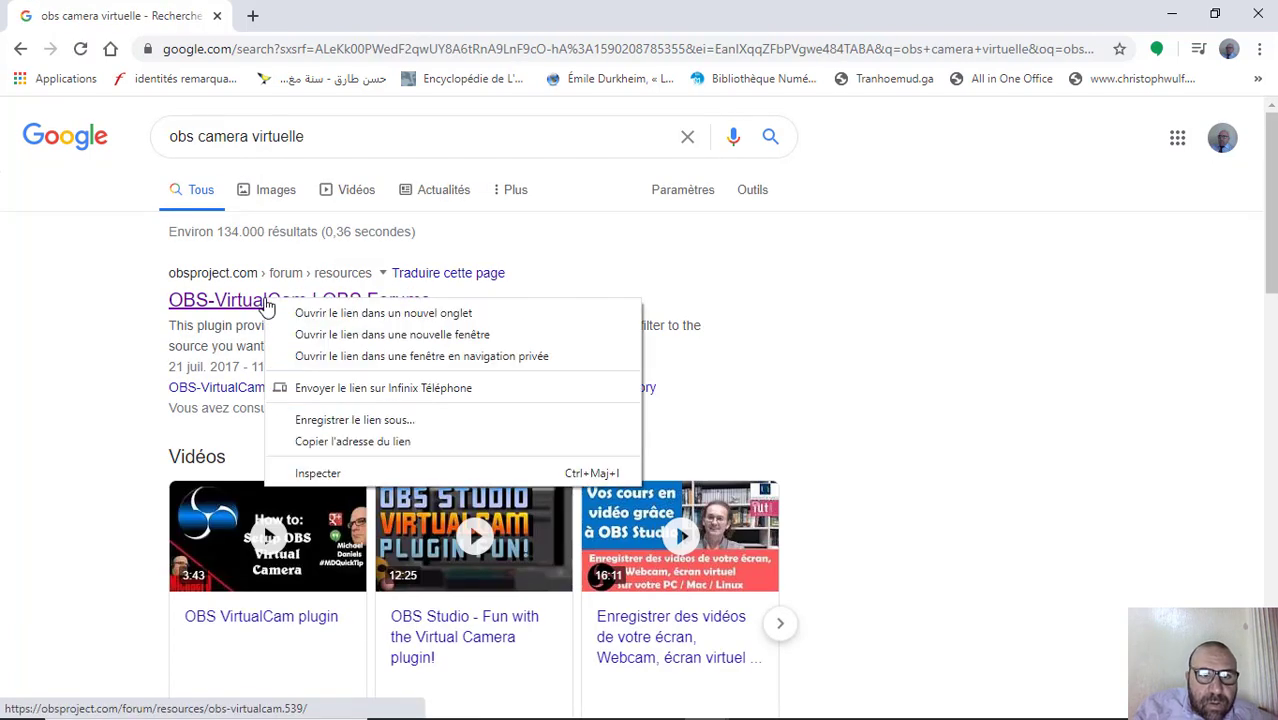
Step: Open the OBS-VirtualCam forum result in a new window and download its installer to Téléchargements as OBS-VirtualCam2.0.4-Installer (1)
{"action": "right_click", "coordinate": [267, 300]}
{"action": "left_click", "coordinate": [335, 336]}
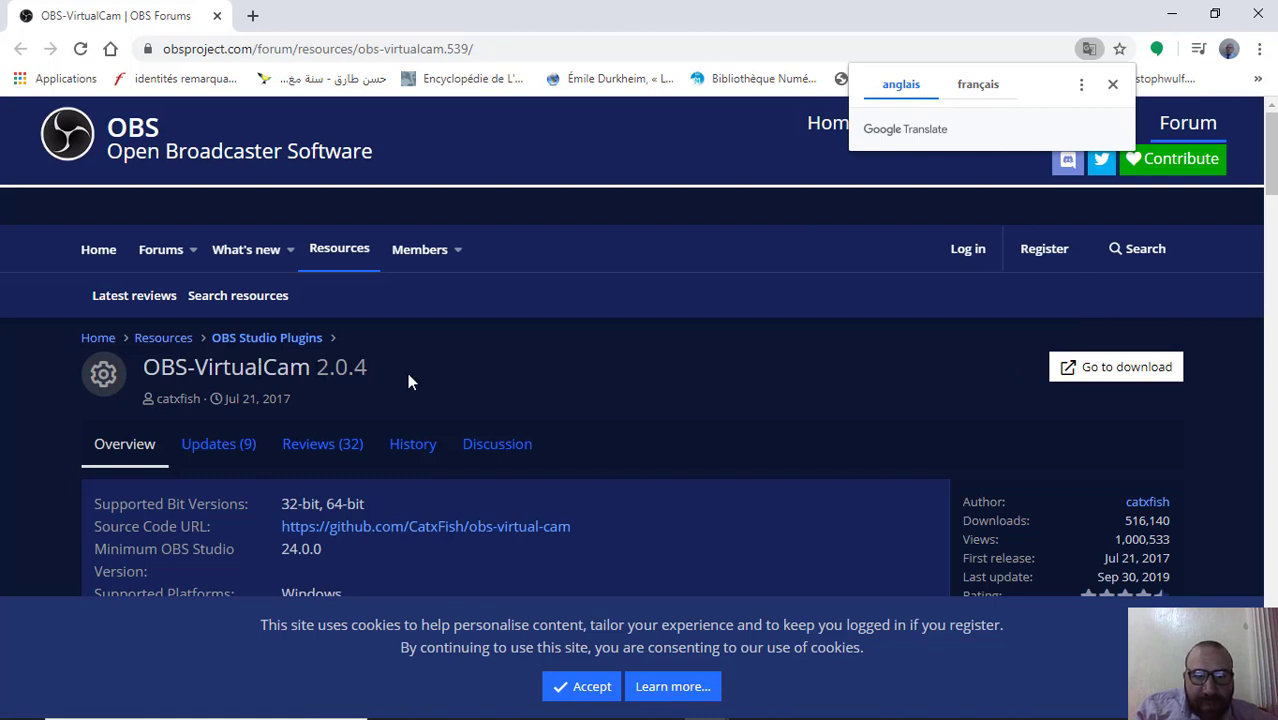
{"action": "left_click", "coordinate": [1096, 372]}
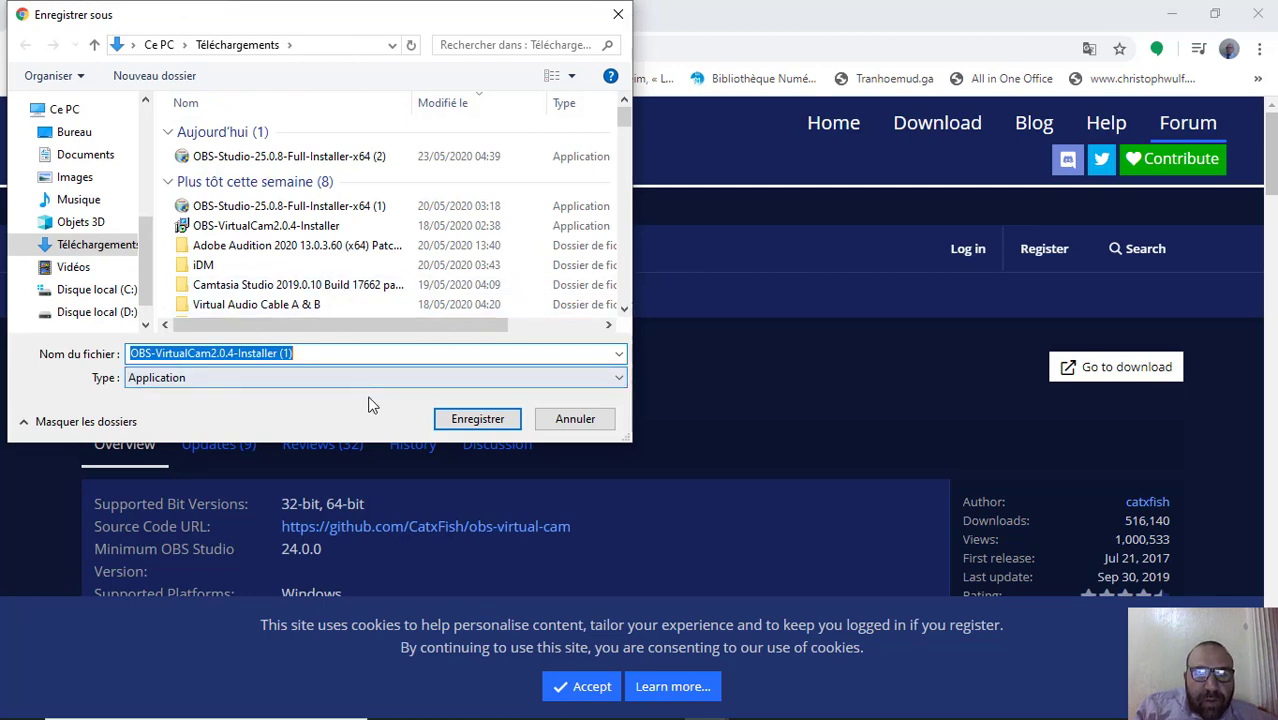
{"action": "left_click", "coordinate": [456, 421]}
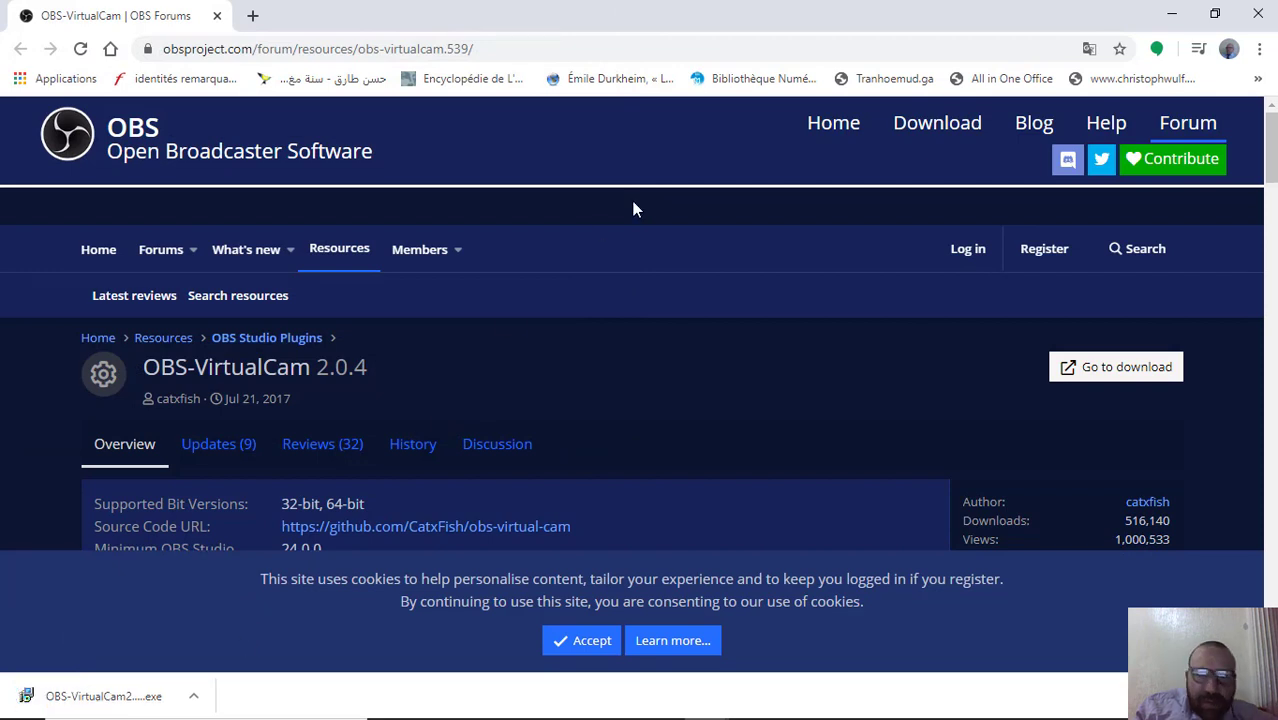
Step: Minimize the browser windows and examine the VBCABLE_A_Driver_Pack43 files in the desktop folder Virtual Audio Cable A & B, minimizing the folder when done
{"action": "left_click", "coordinate": [1172, 18]}
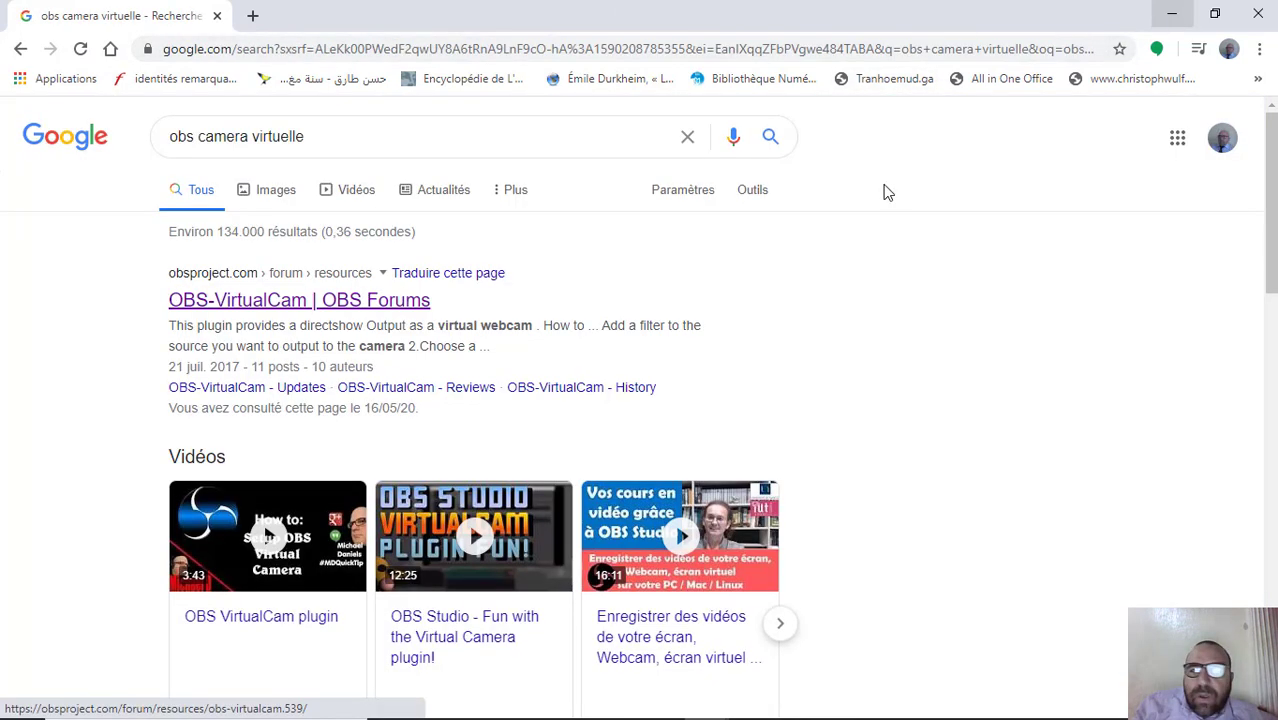
{"action": "left_click", "coordinate": [1170, 18]}
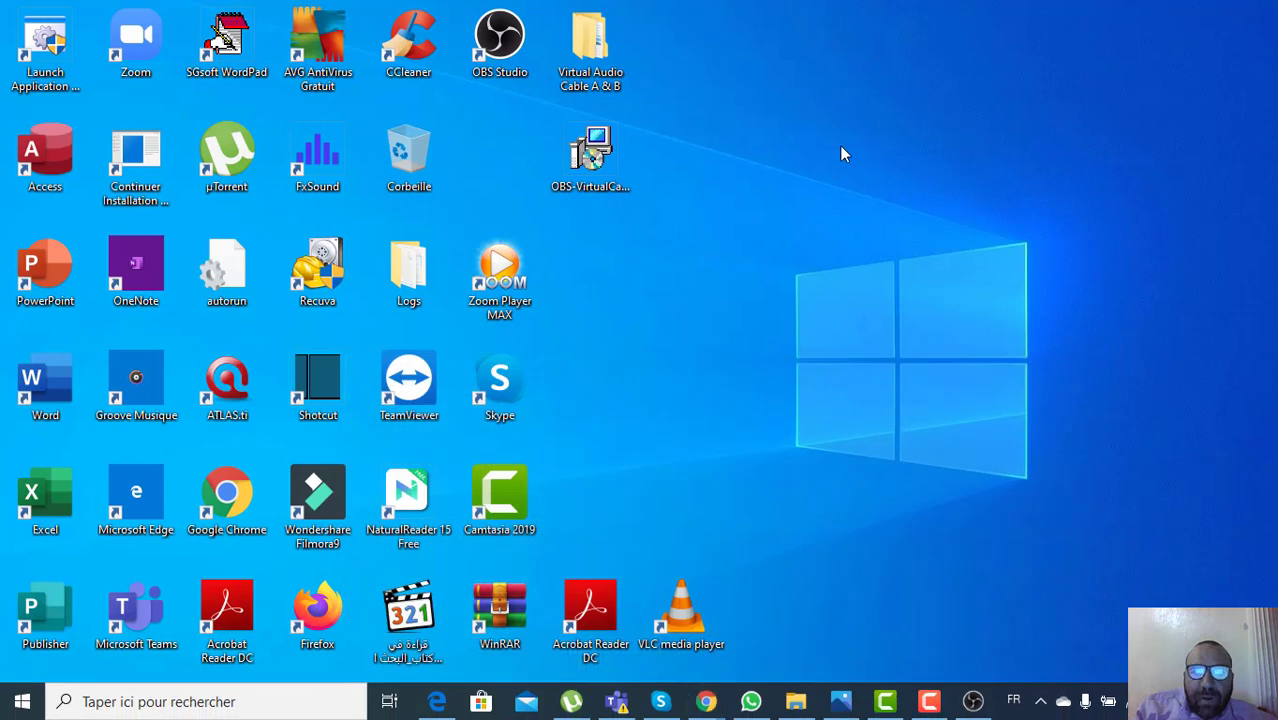
{"action": "double_click", "coordinate": [593, 42]}
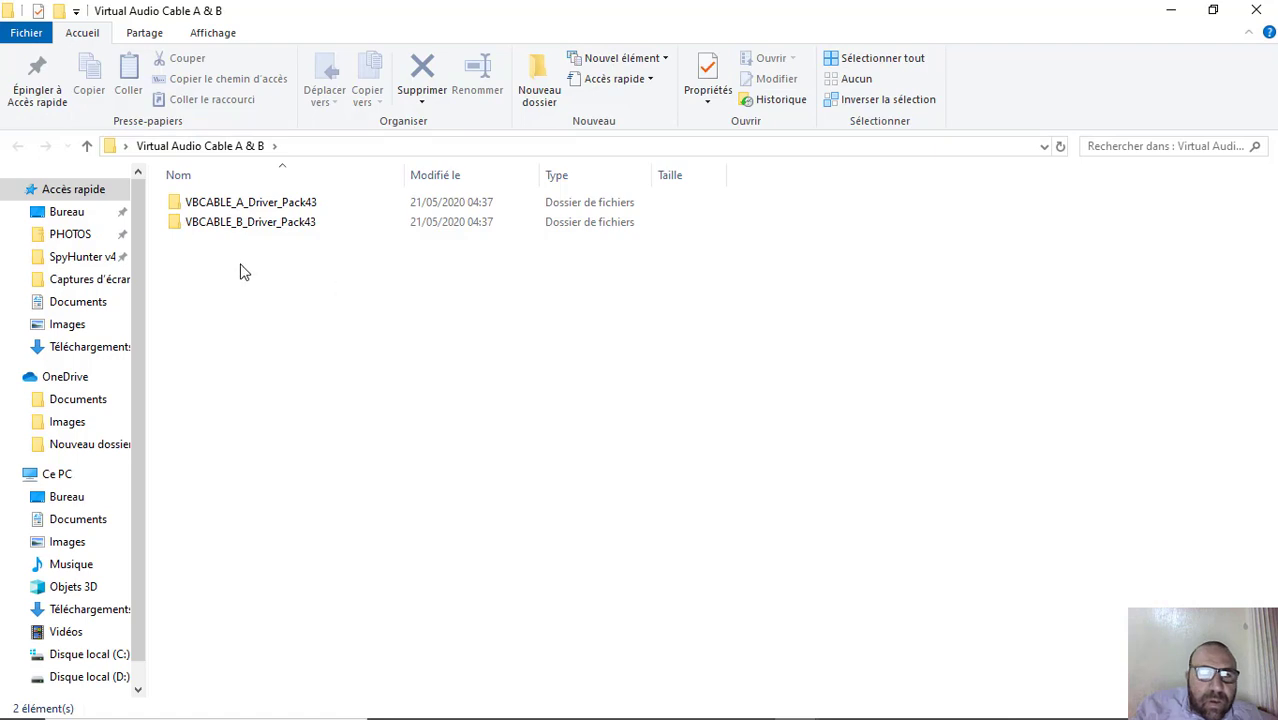
{"action": "double_click", "coordinate": [226, 204]}
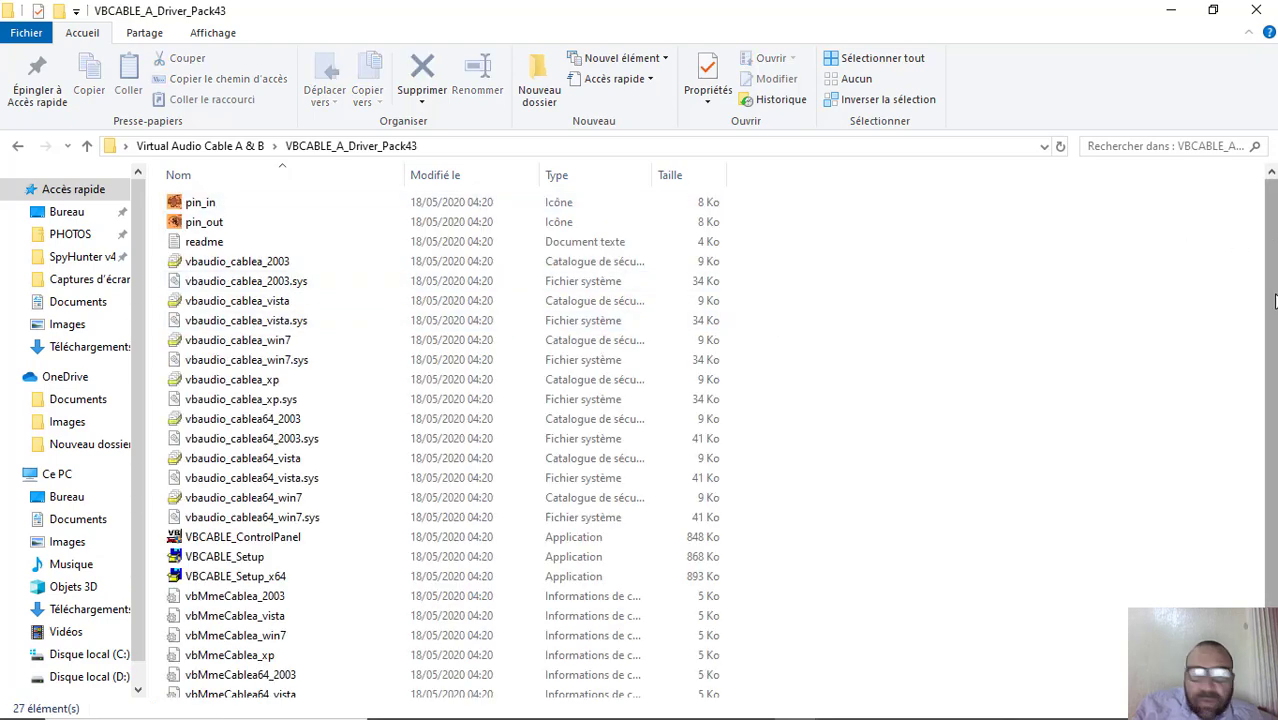
{"action": "scroll", "coordinate": [1272, 245], "scroll_direction": "down", "scroll_amount": 1}
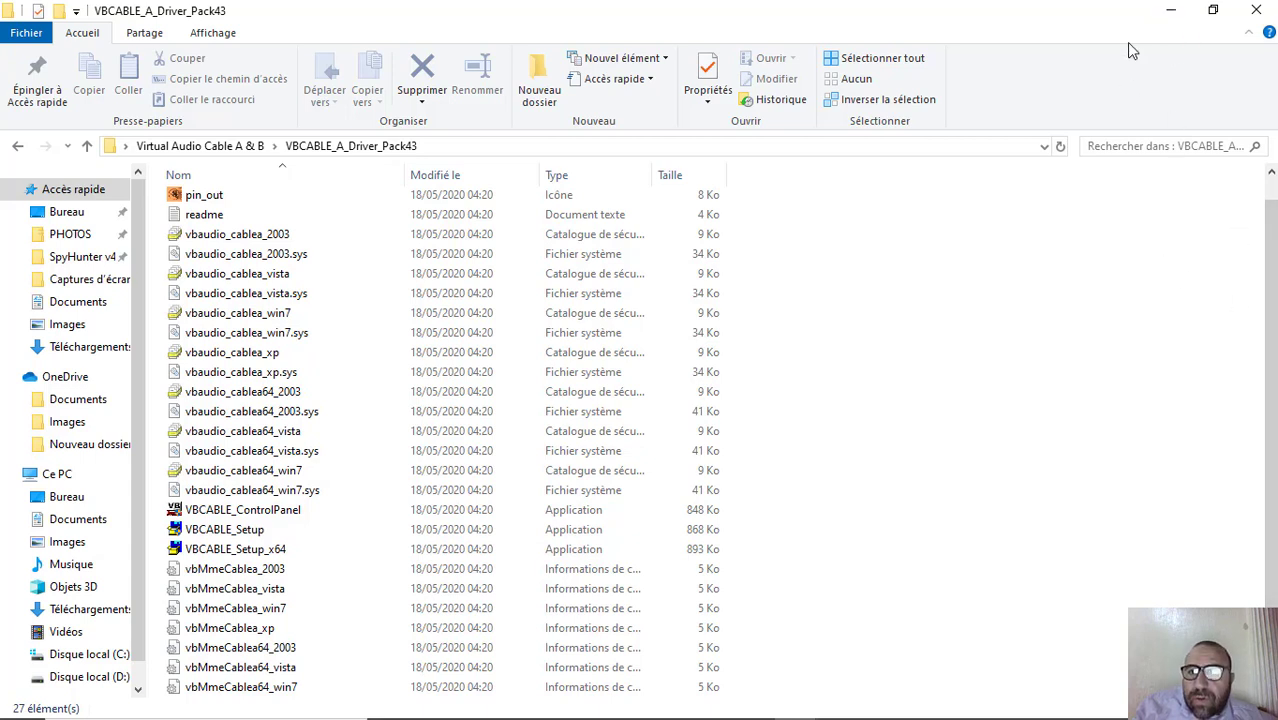
{"action": "left_click", "coordinate": [1172, 14]}
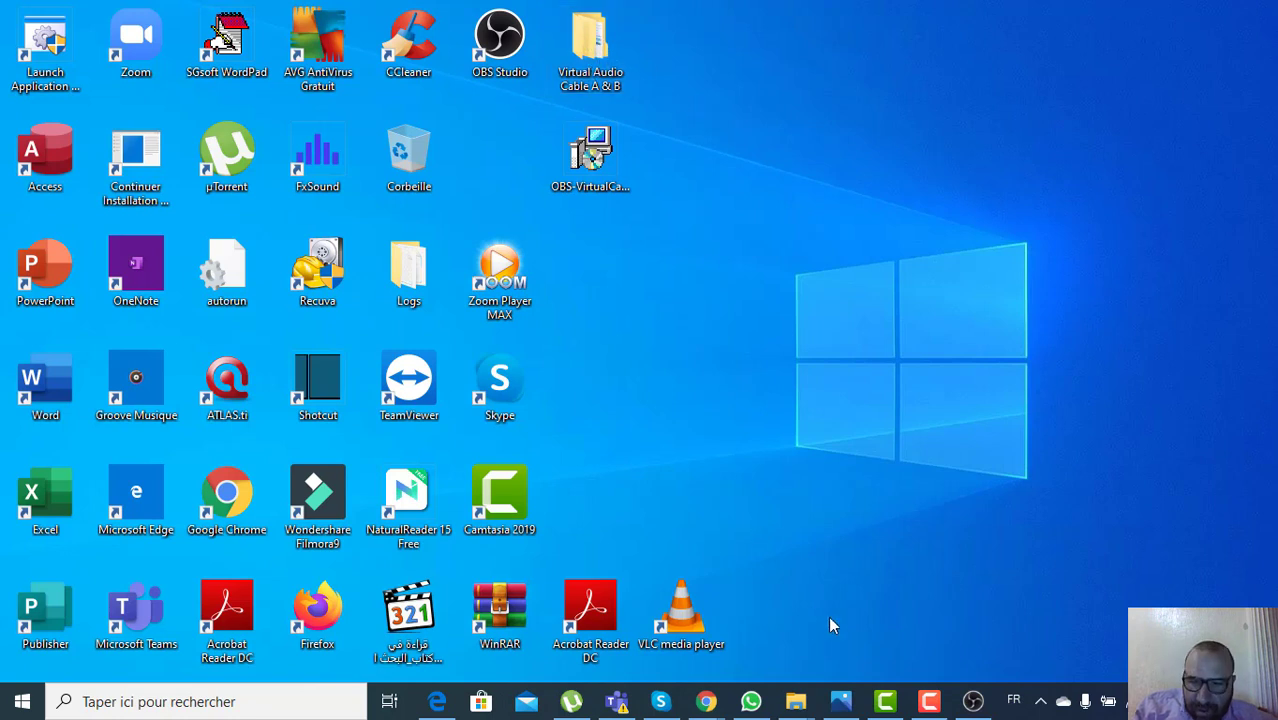
Step: Switch to OBS Studio and check the desktop audio device choices in its audio settings, closing them unchanged
{"action": "left_click", "coordinate": [973, 701]}
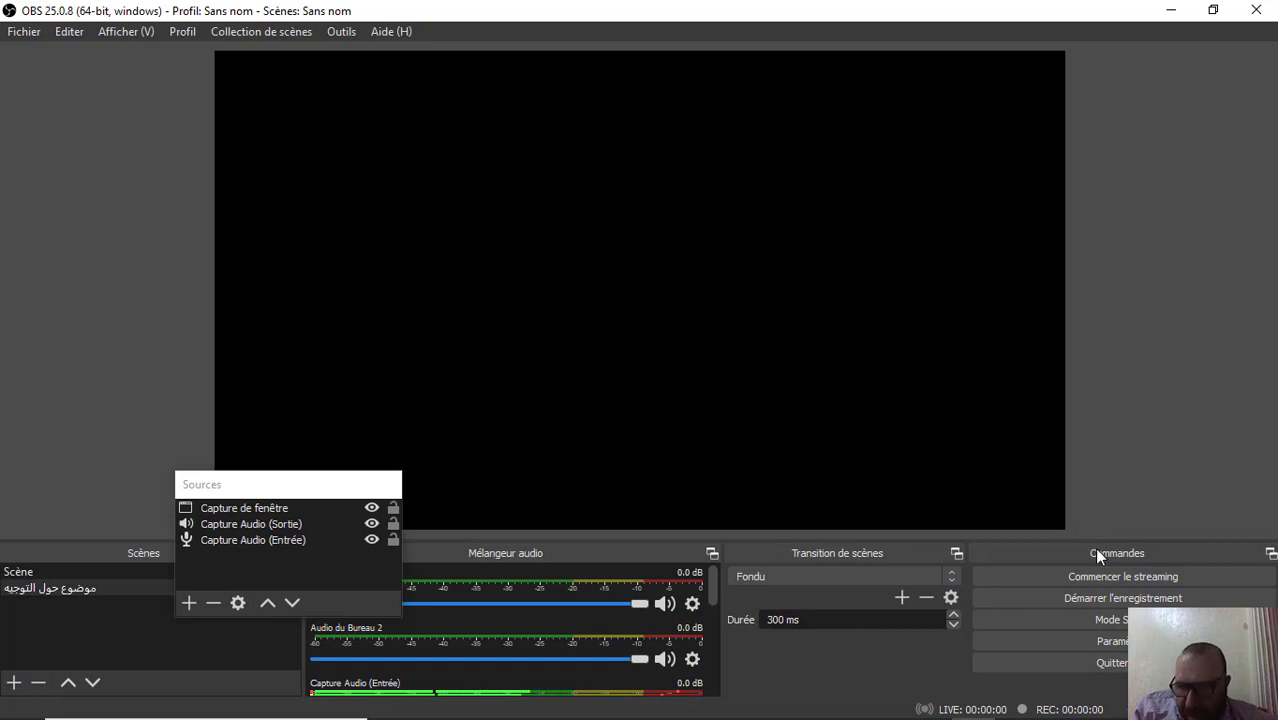
{"action": "left_click", "coordinate": [1097, 640]}
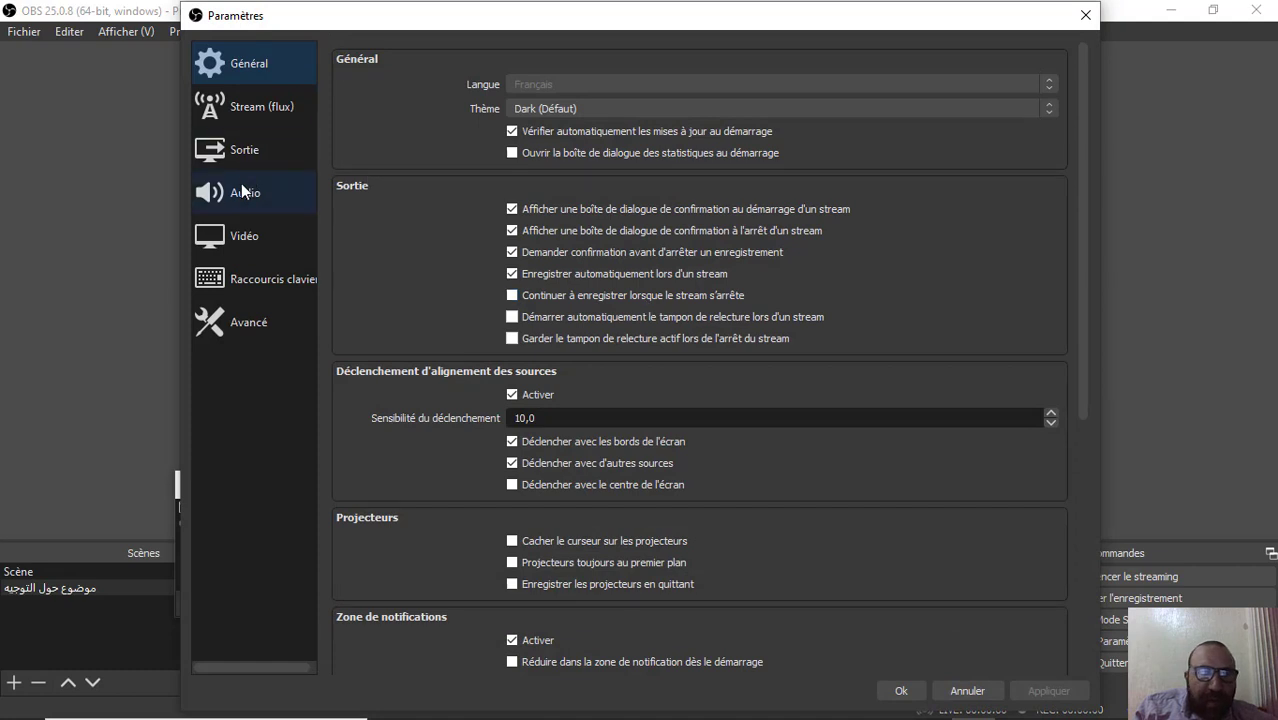
{"action": "left_click", "coordinate": [238, 191]}
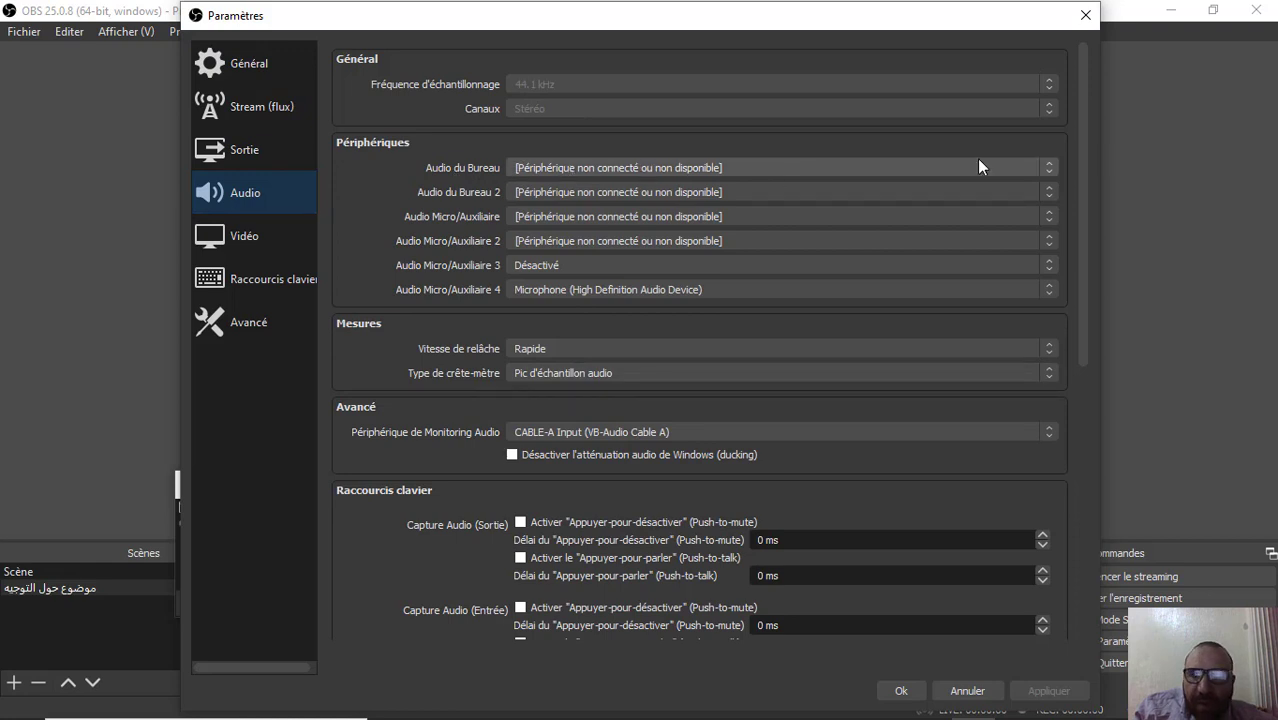
{"action": "left_click", "coordinate": [1042, 172]}
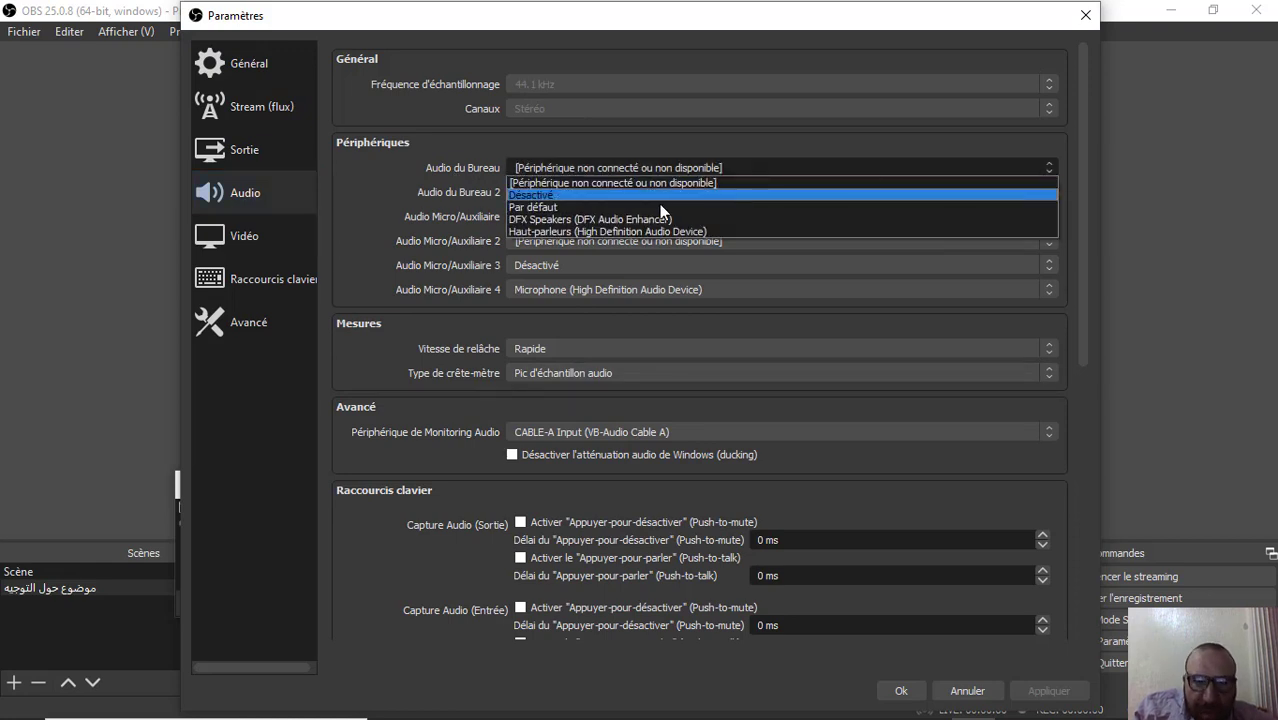
{"action": "left_click", "coordinate": [1087, 17]}
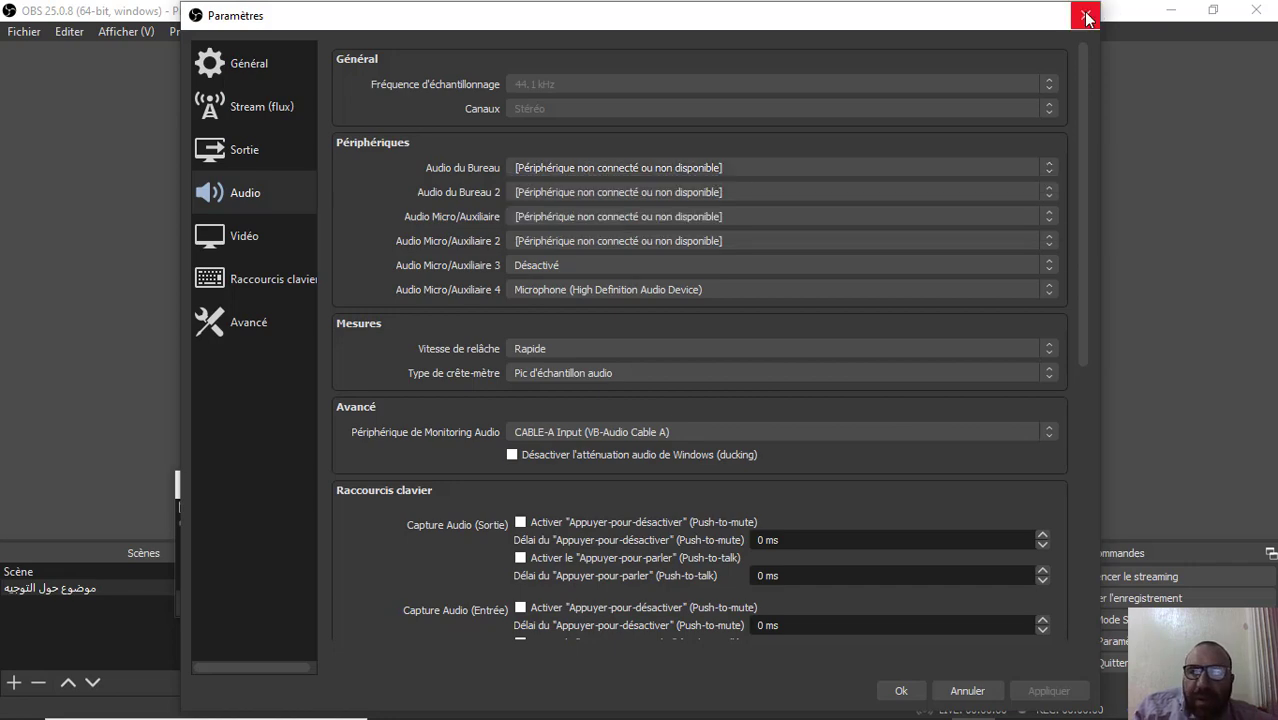
{"action": "left_click", "coordinate": [1087, 17]}
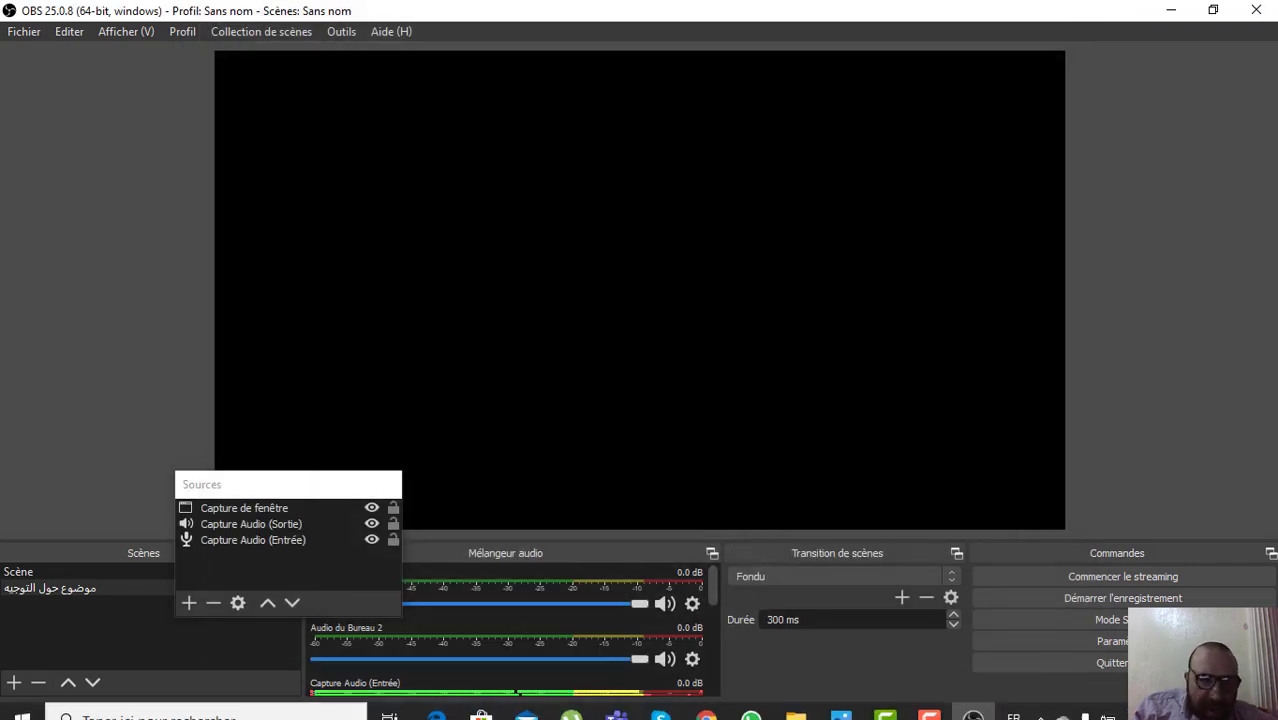
Step: Open the Windows system sound settings and go to the management of audio devices
{"action": "left_click", "coordinate": [22, 702]}
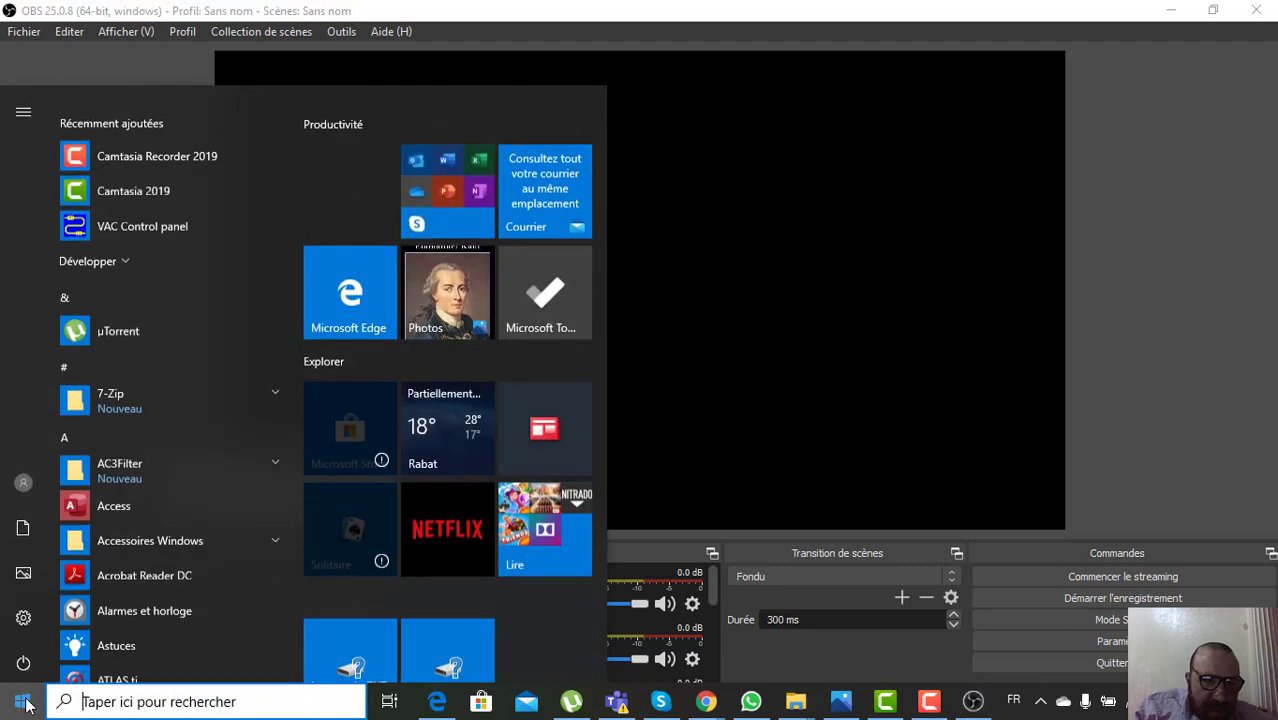
{"action": "mouse_move", "coordinate": [23, 612]}
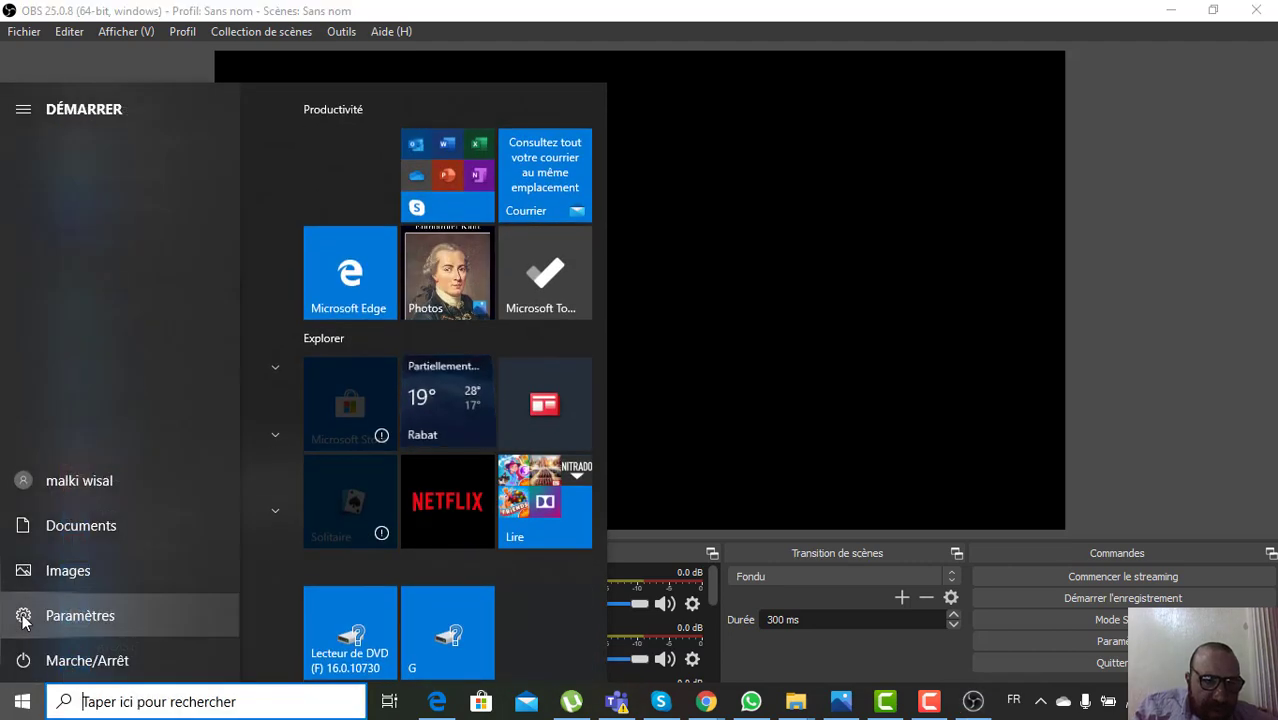
{"action": "left_click", "coordinate": [78, 613]}
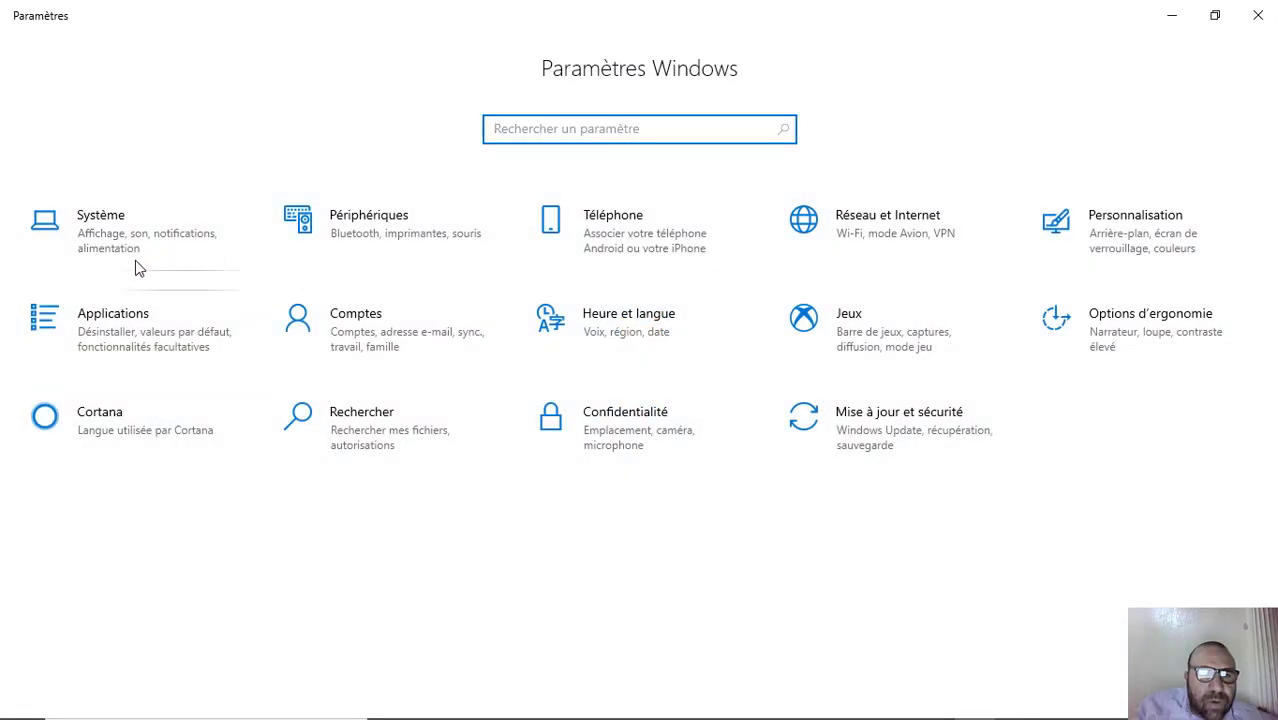
{"action": "left_click", "coordinate": [104, 220]}
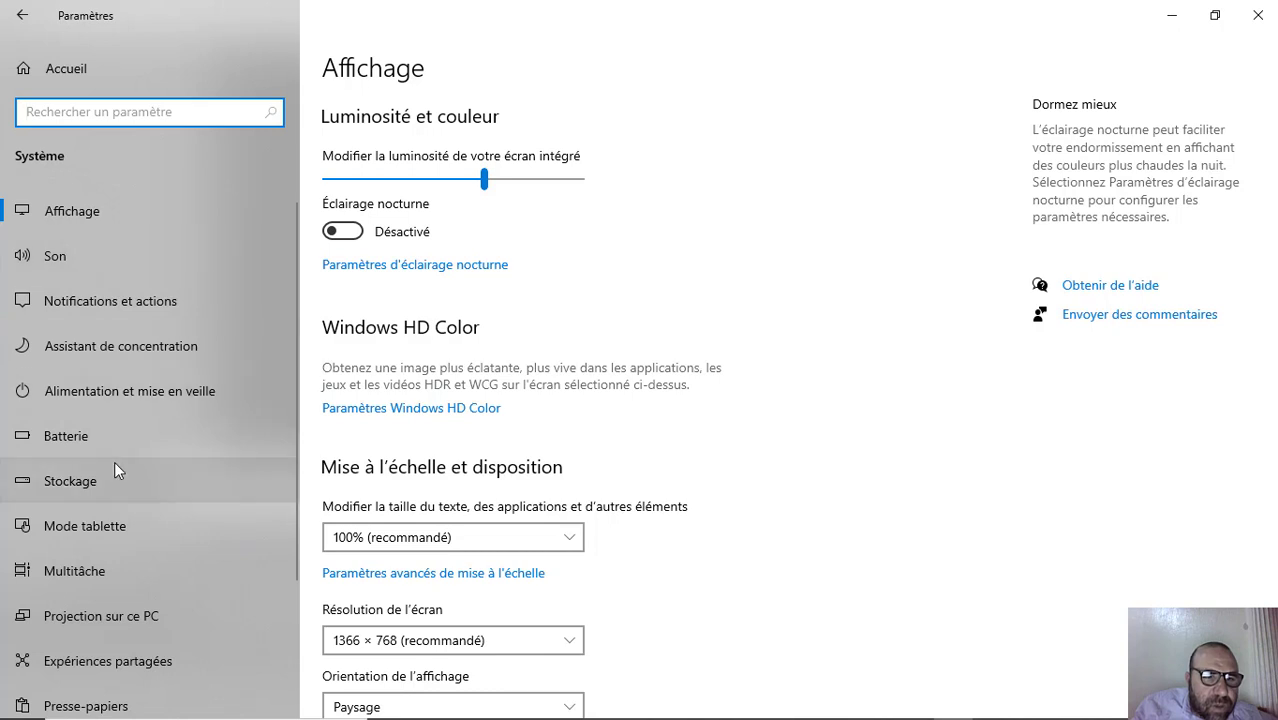
{"action": "left_click", "coordinate": [78, 254]}
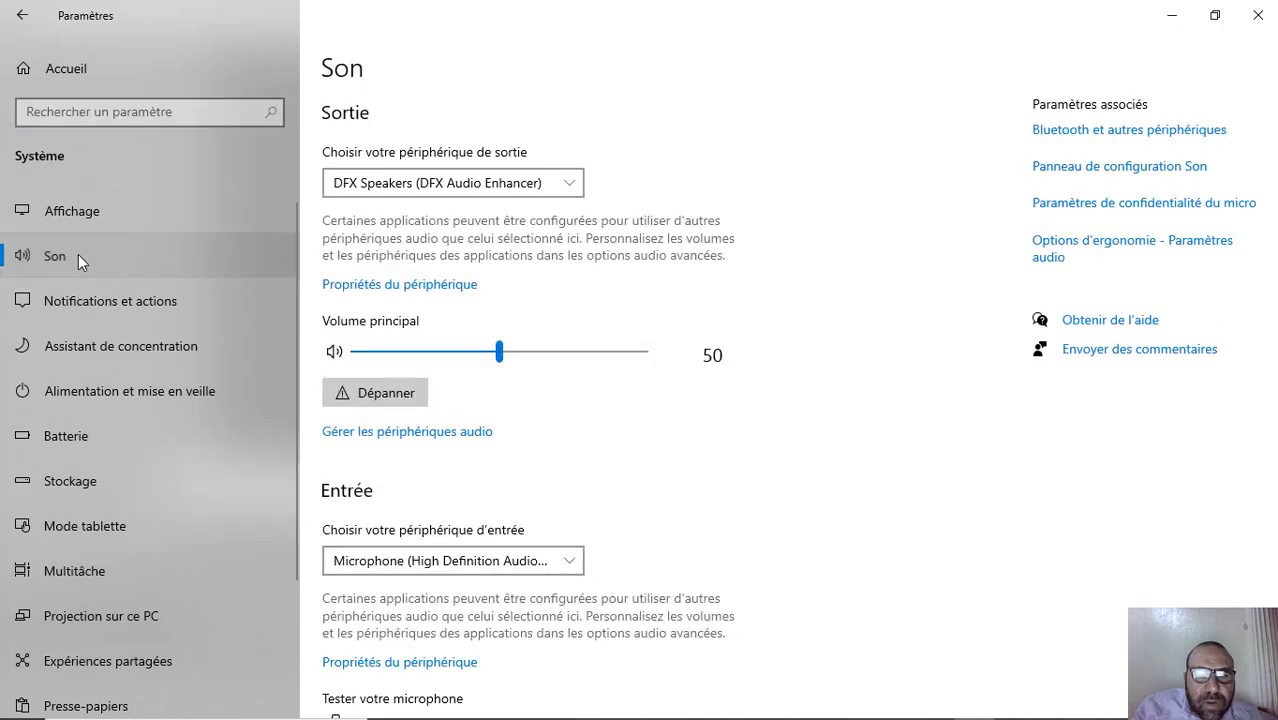
{"action": "left_click", "coordinate": [388, 432]}
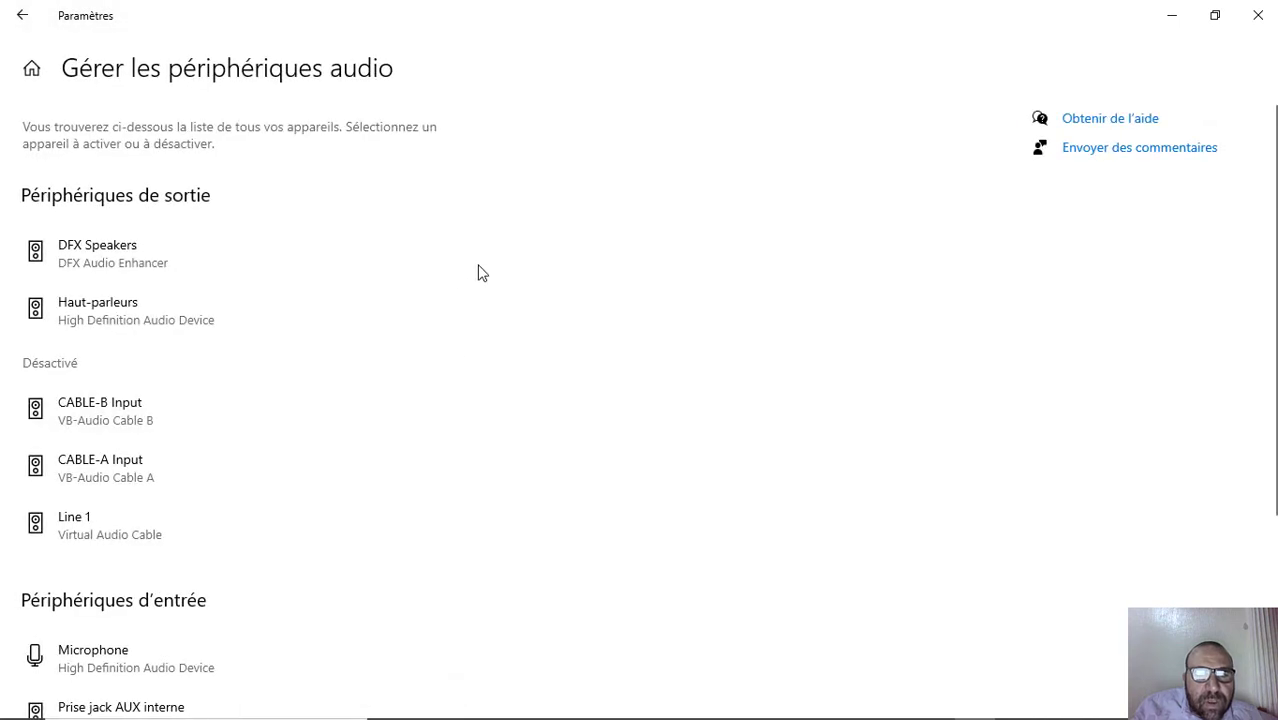
Step: Enable the disabled output devices CABLE-B Input and CABLE-A Input
{"action": "left_click", "coordinate": [106, 412]}
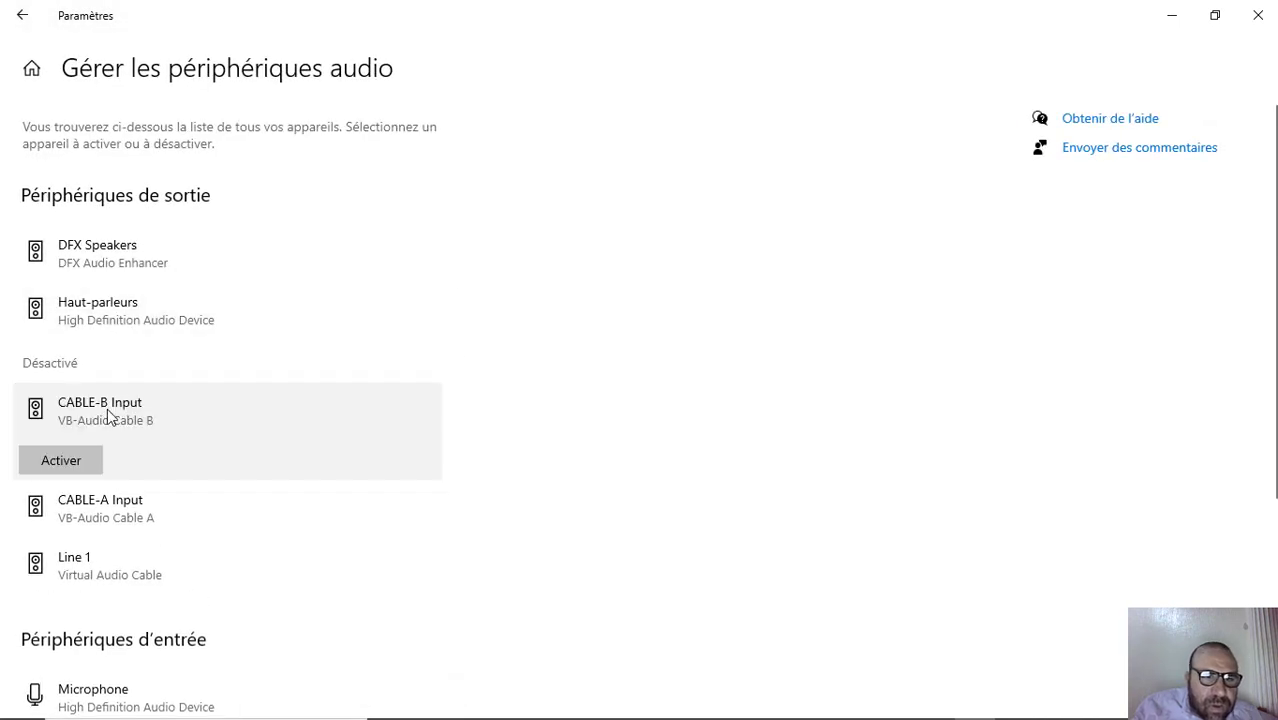
{"action": "left_click", "coordinate": [92, 462]}
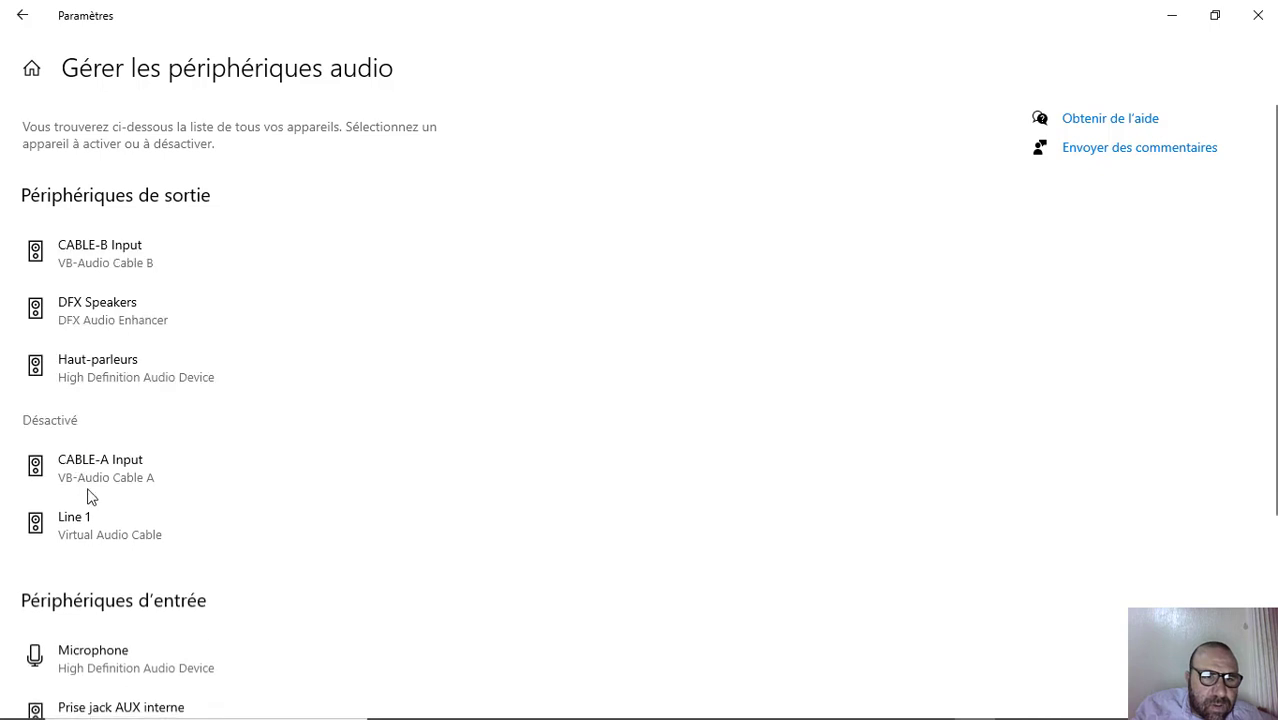
{"action": "left_click", "coordinate": [92, 462]}
{"action": "left_click", "coordinate": [69, 522]}
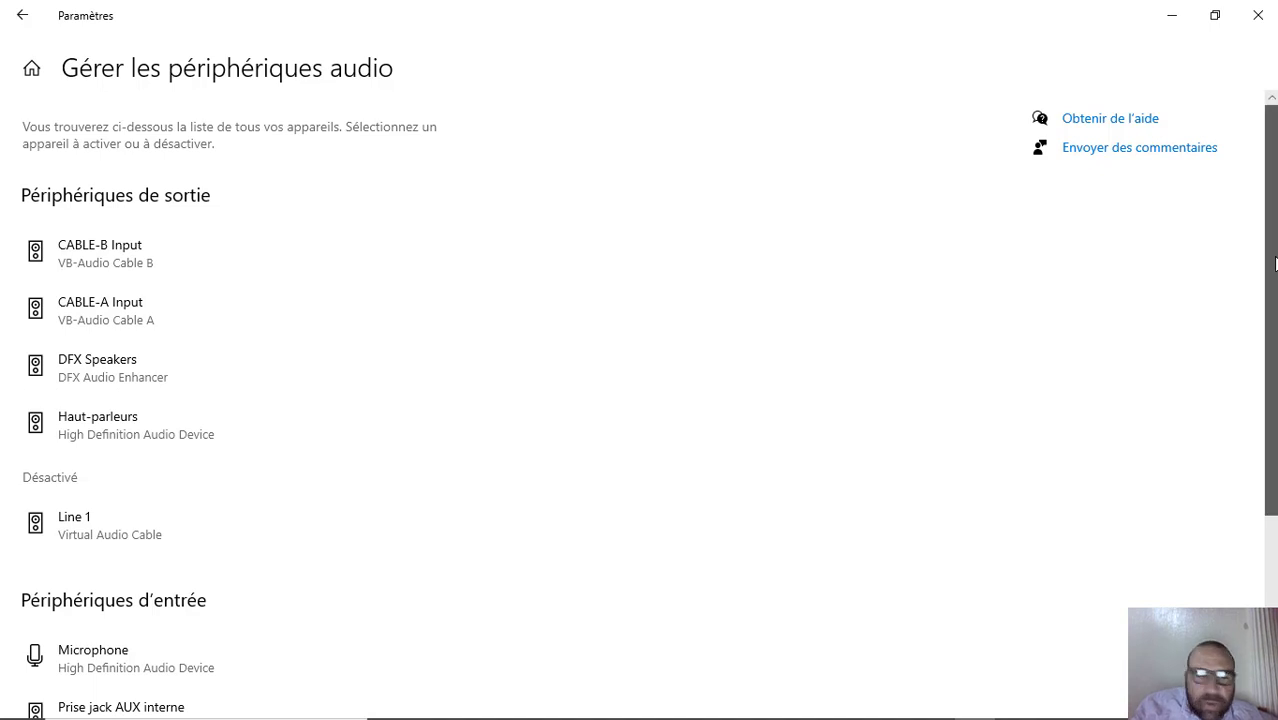
Step: Enable the disabled input devices CABLE-A Output and CABLE-B Output, and close the Windows settings
{"action": "scroll", "coordinate": [1269, 294], "scroll_direction": "down", "scroll_amount": 3}
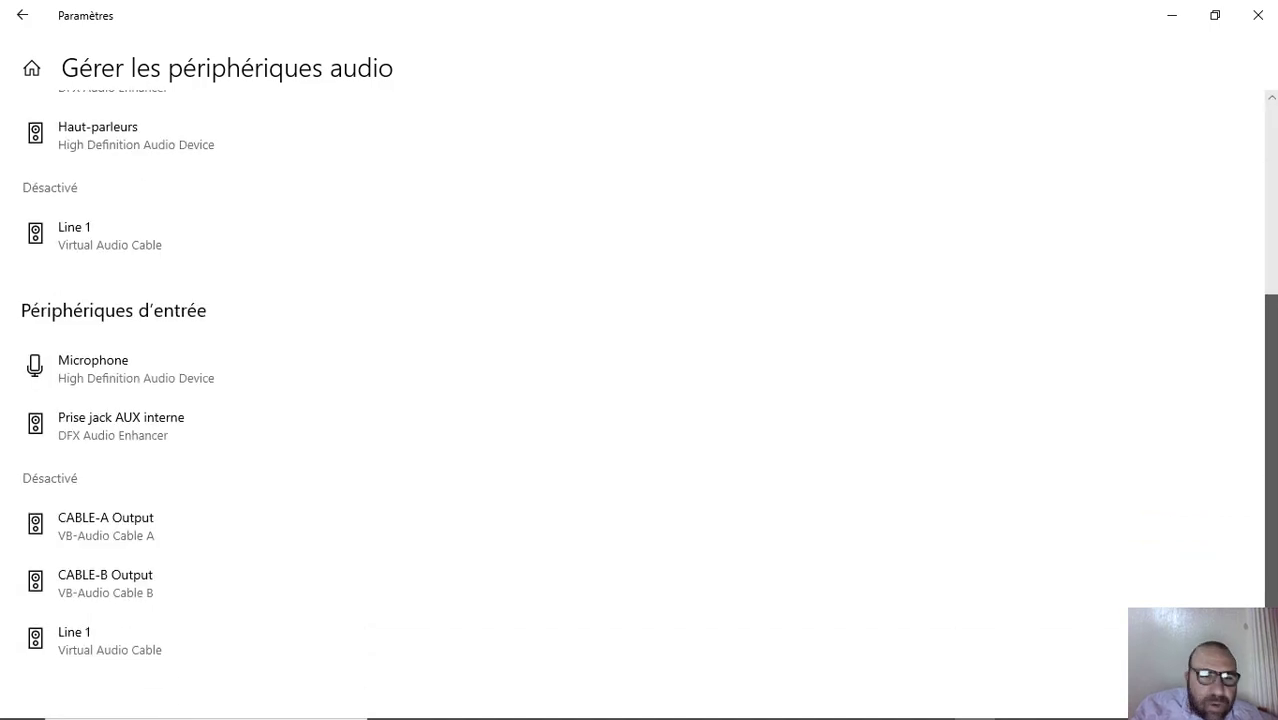
{"action": "left_click", "coordinate": [119, 529]}
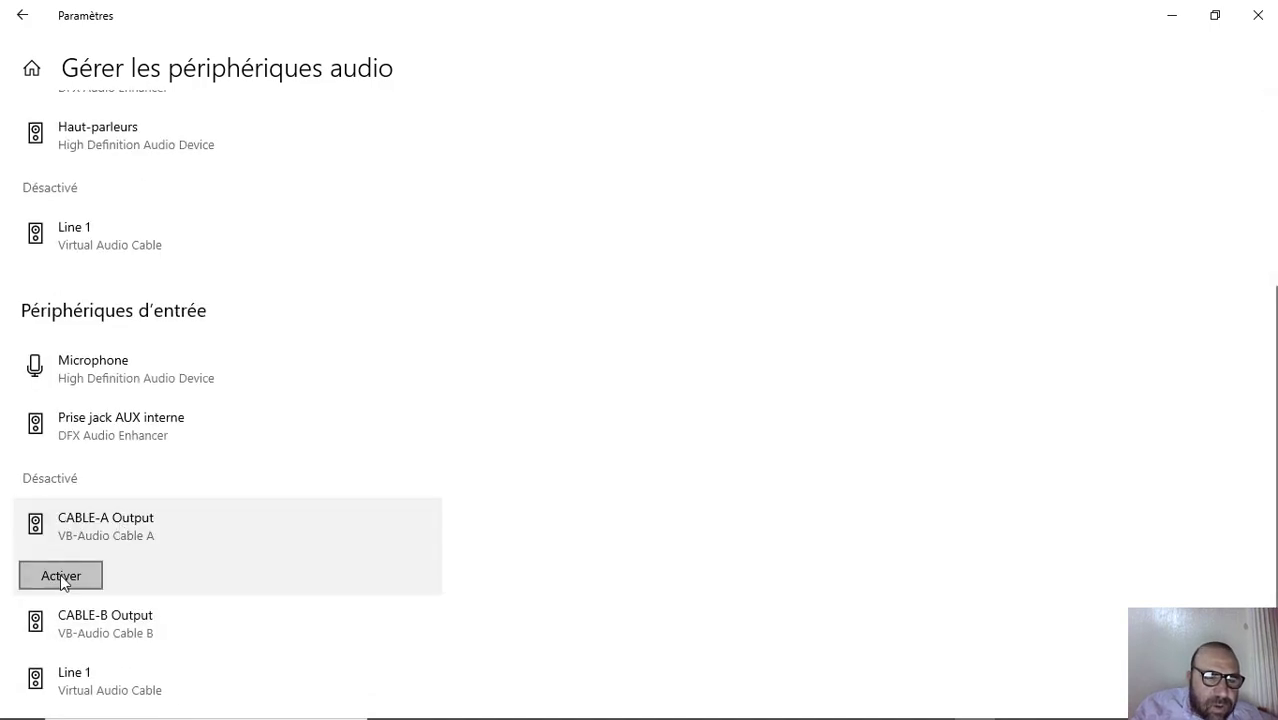
{"action": "left_click", "coordinate": [60, 575]}
{"action": "left_click", "coordinate": [123, 583]}
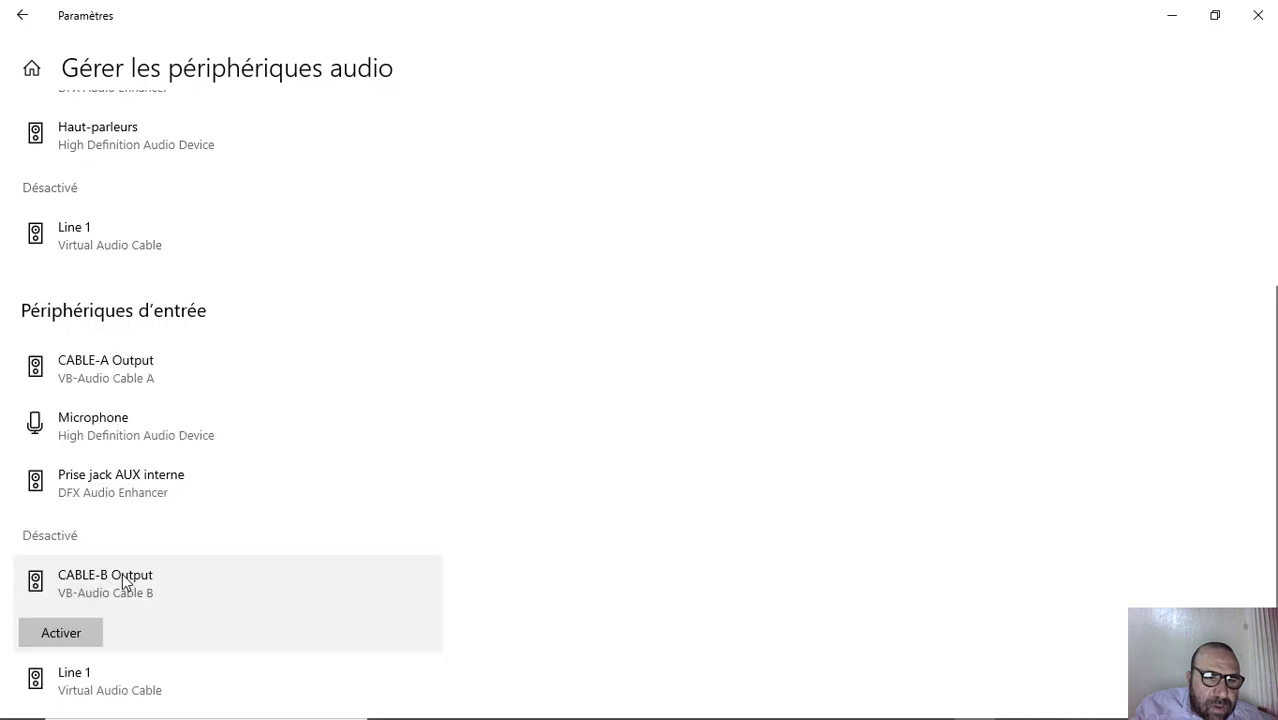
{"action": "left_click", "coordinate": [66, 625]}
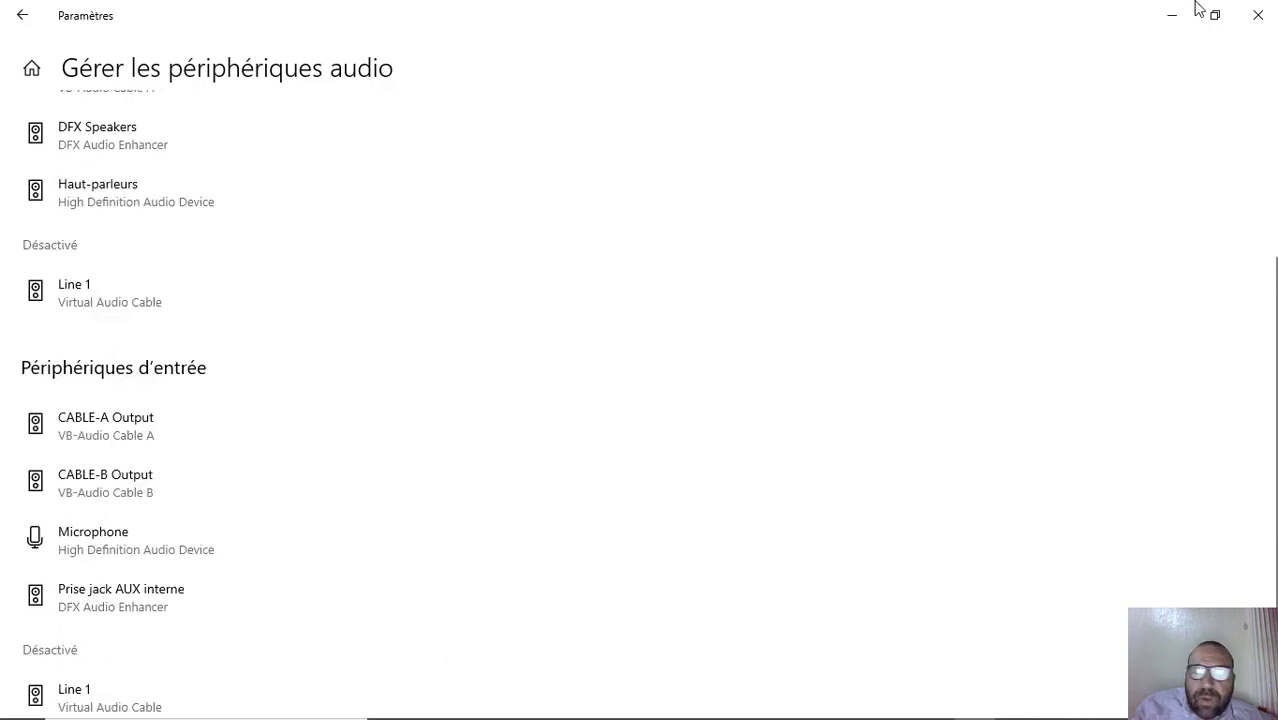
{"action": "left_click", "coordinate": [1257, 14]}
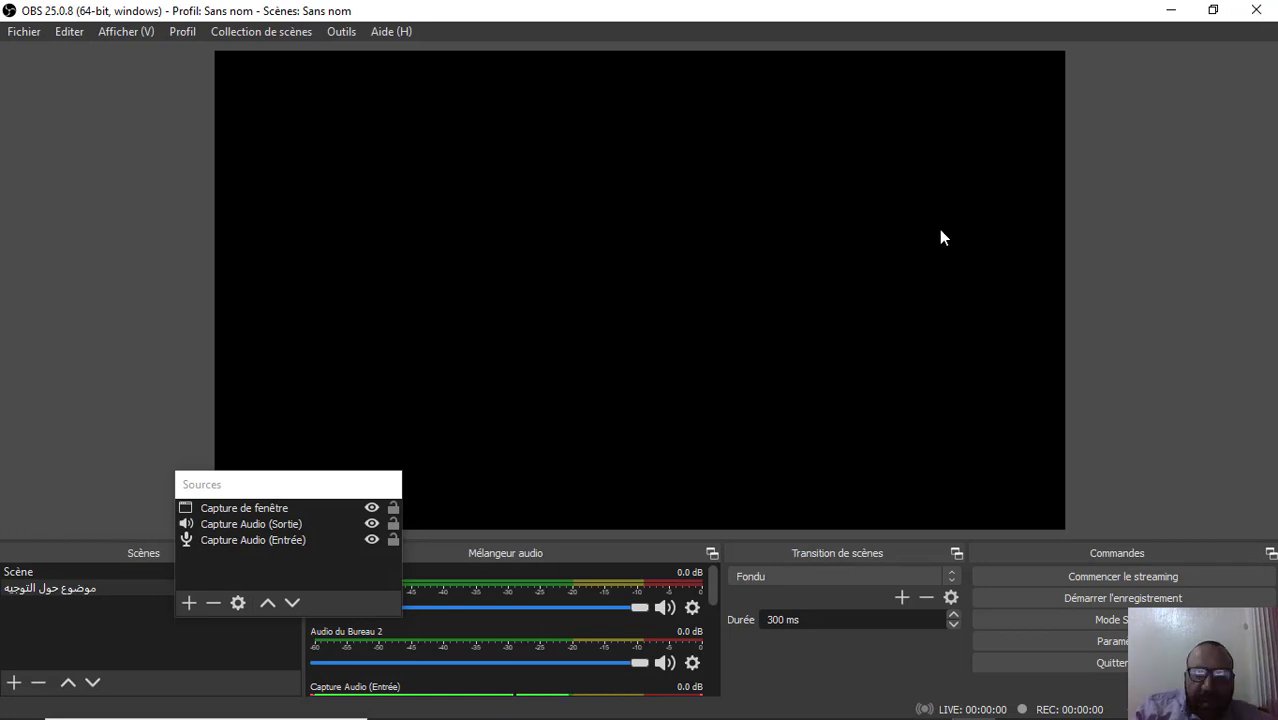
Step: Open the OBS audio settings and set the second desktop audio device (Audio du Bureau 2) to Désactivé
{"action": "left_click", "coordinate": [1110, 640]}
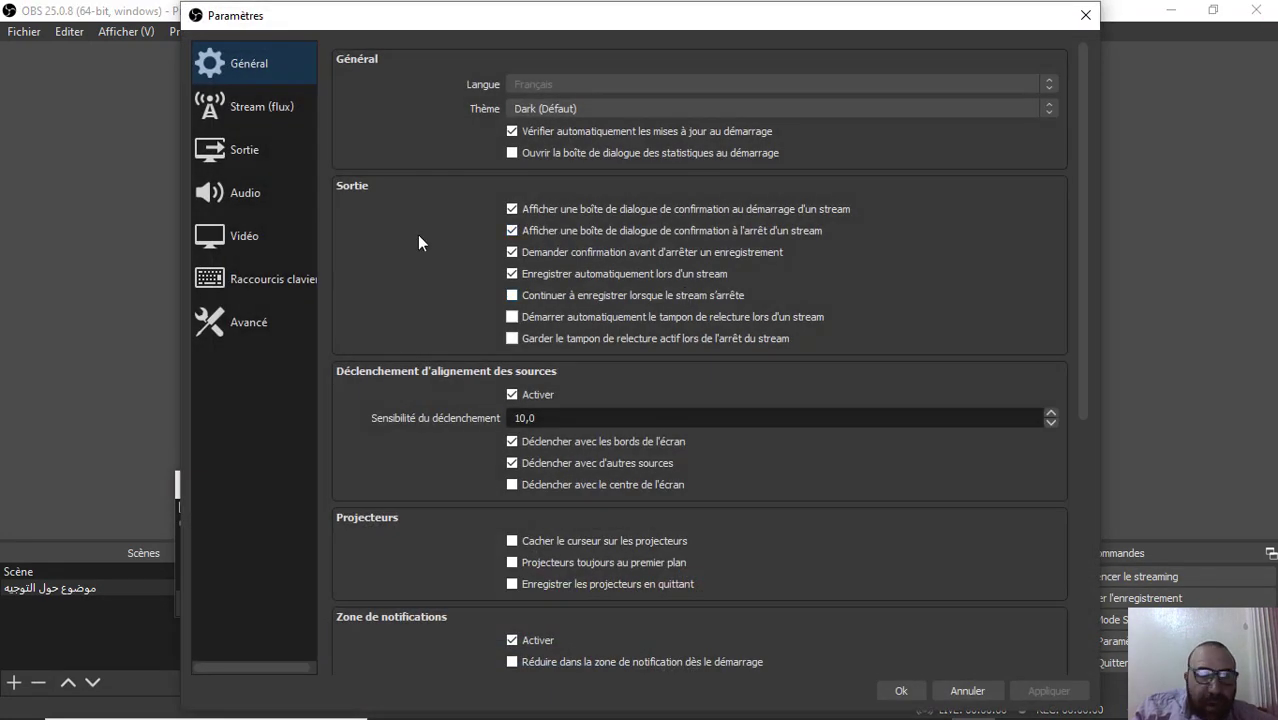
{"action": "left_click", "coordinate": [248, 191]}
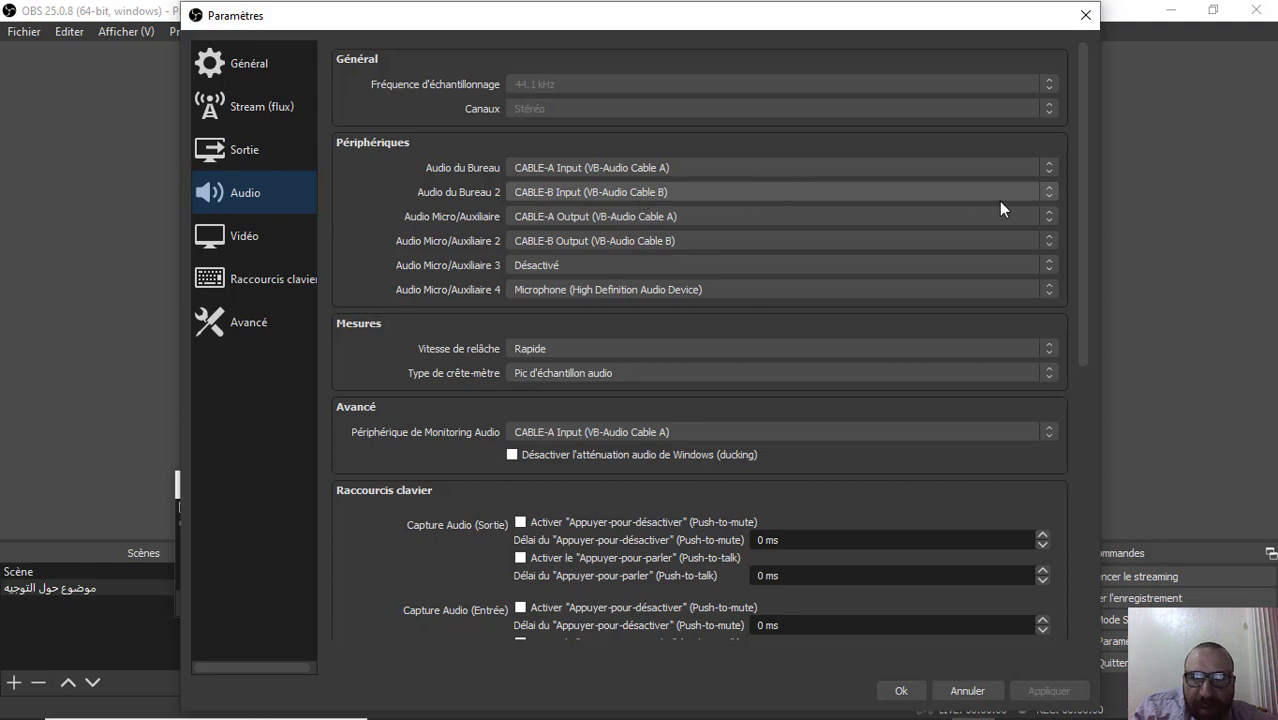
{"action": "left_click", "coordinate": [1037, 199]}
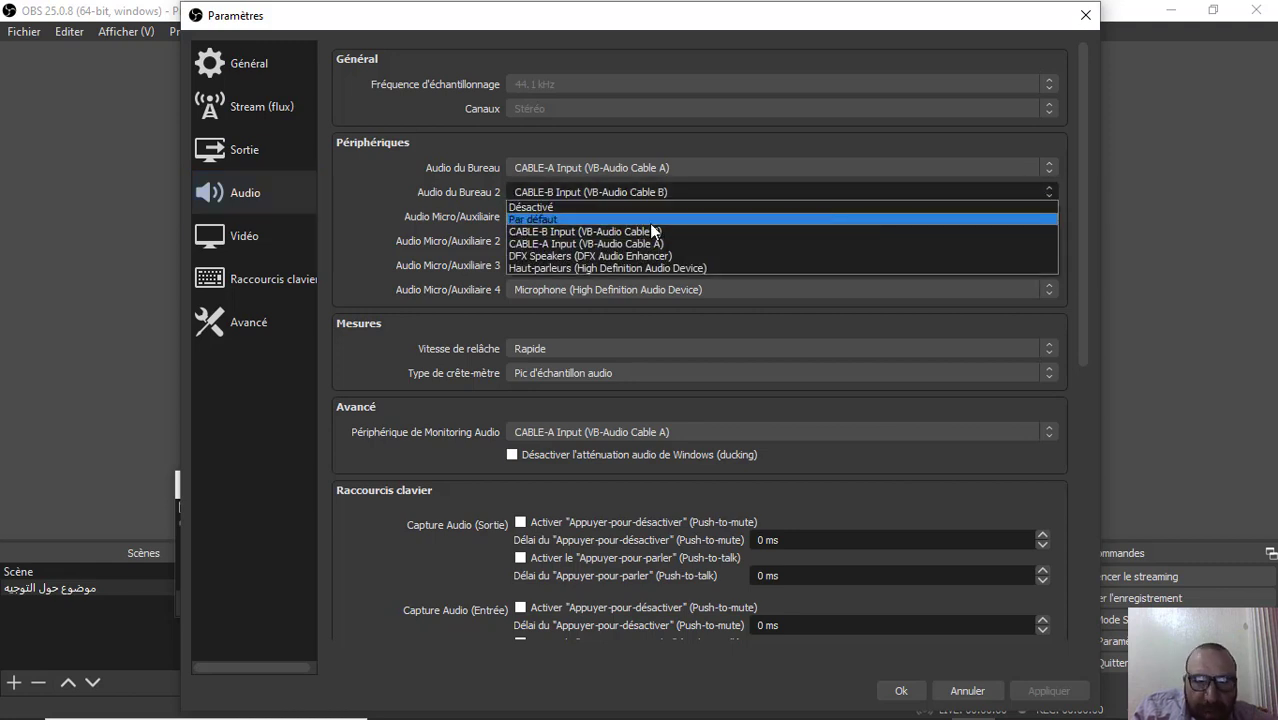
{"action": "left_click", "coordinate": [557, 206]}
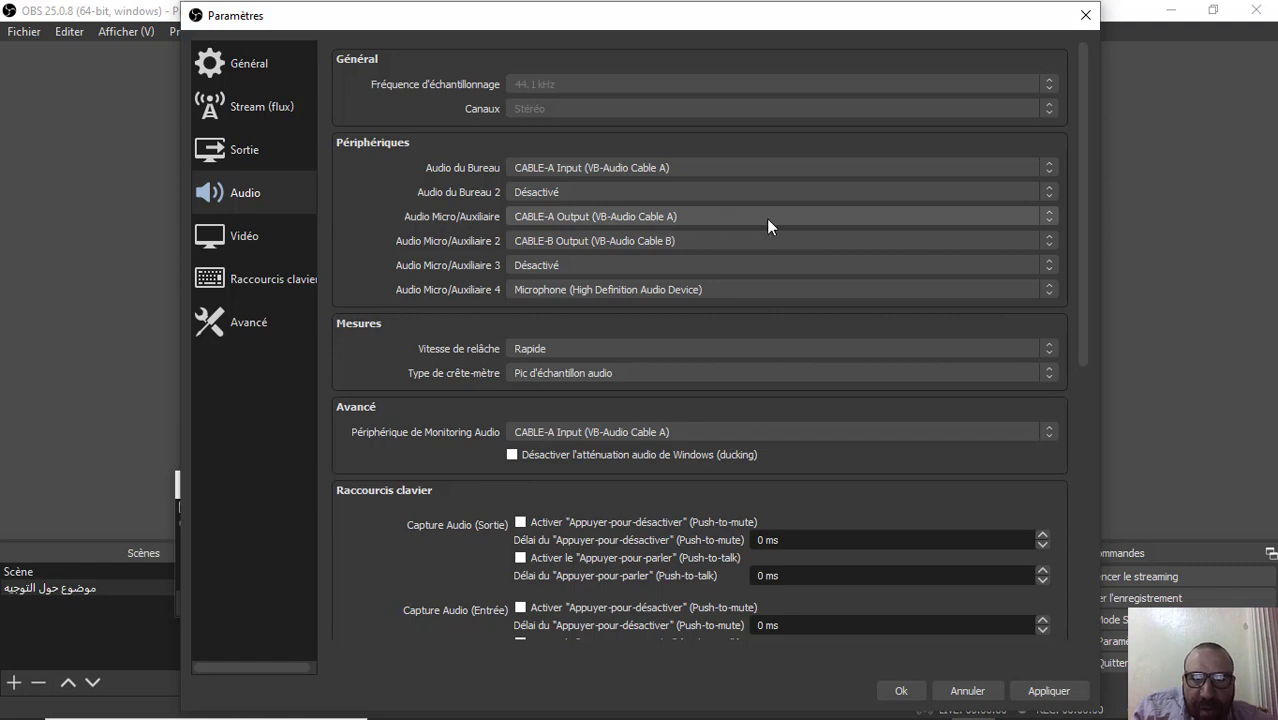
Step: Set Audio Micro/Auxiliaire 2 to Désactivé, view the video settings, and apply and close the settings
{"action": "left_click", "coordinate": [1042, 220]}
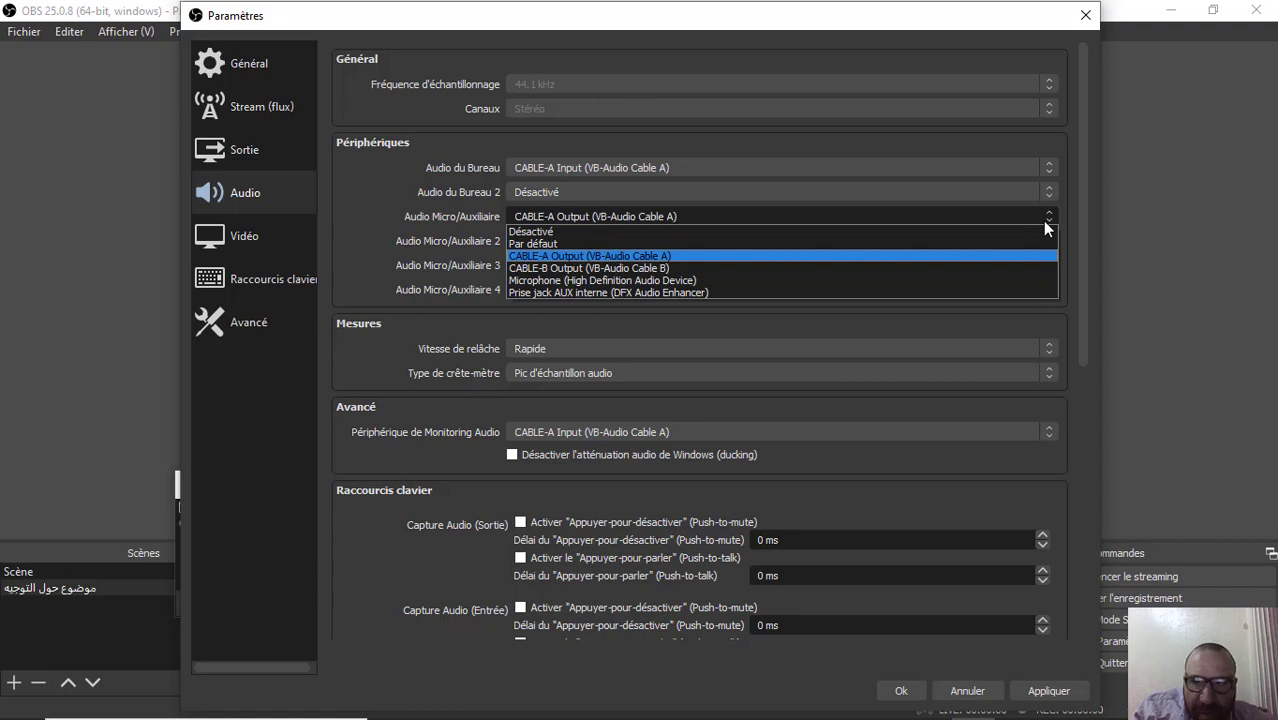
{"action": "left_click", "coordinate": [1043, 220]}
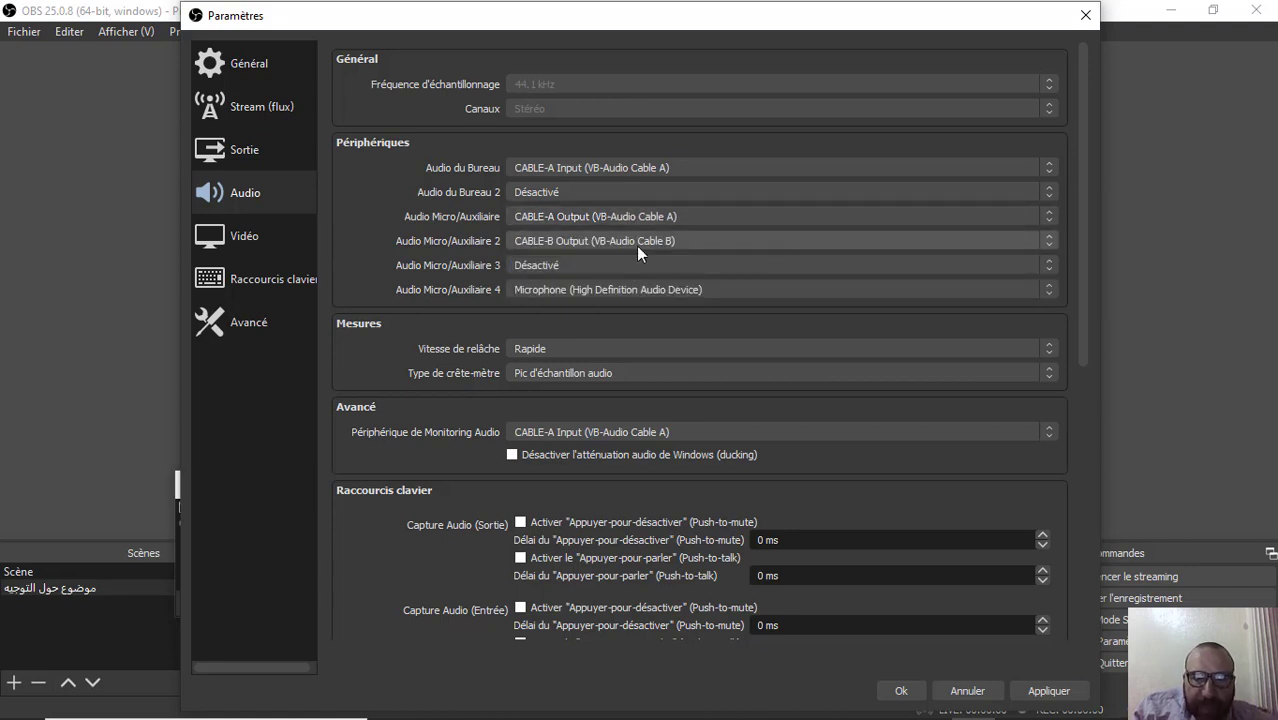
{"action": "left_click", "coordinate": [1048, 243]}
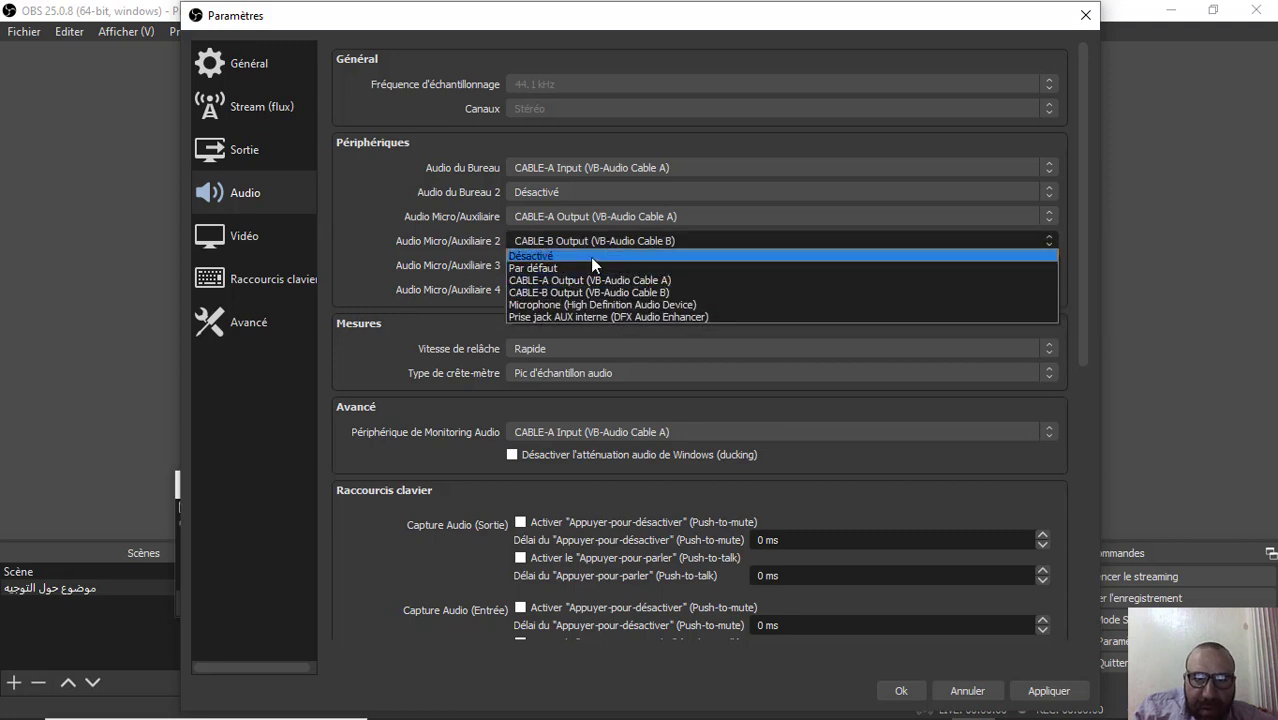
{"action": "left_click", "coordinate": [590, 257]}
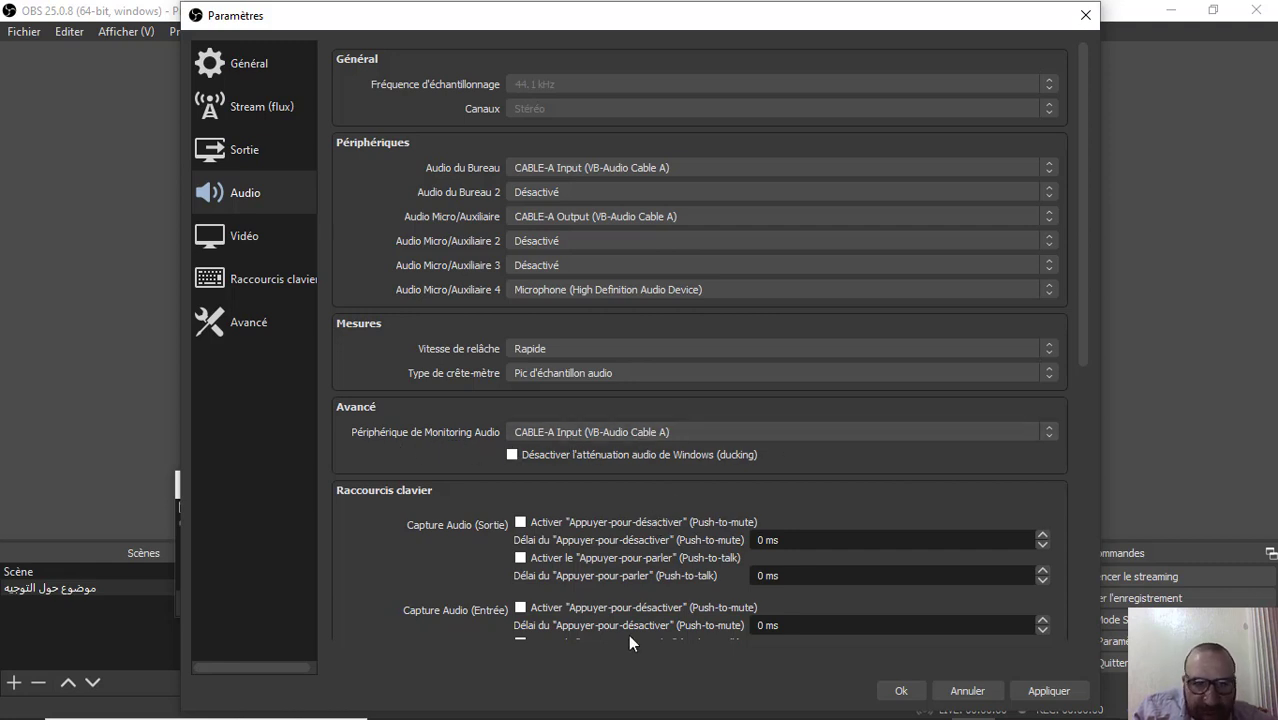
{"action": "left_click", "coordinate": [260, 236]}
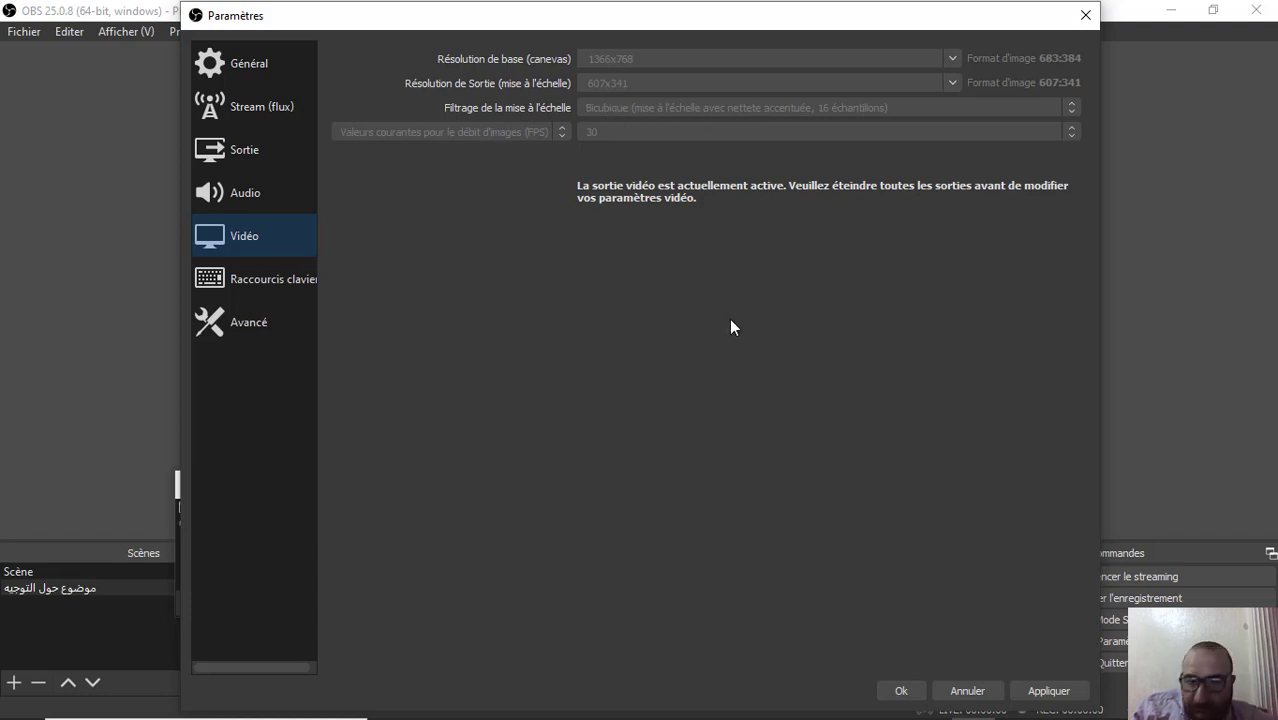
{"action": "left_click", "coordinate": [1048, 692]}
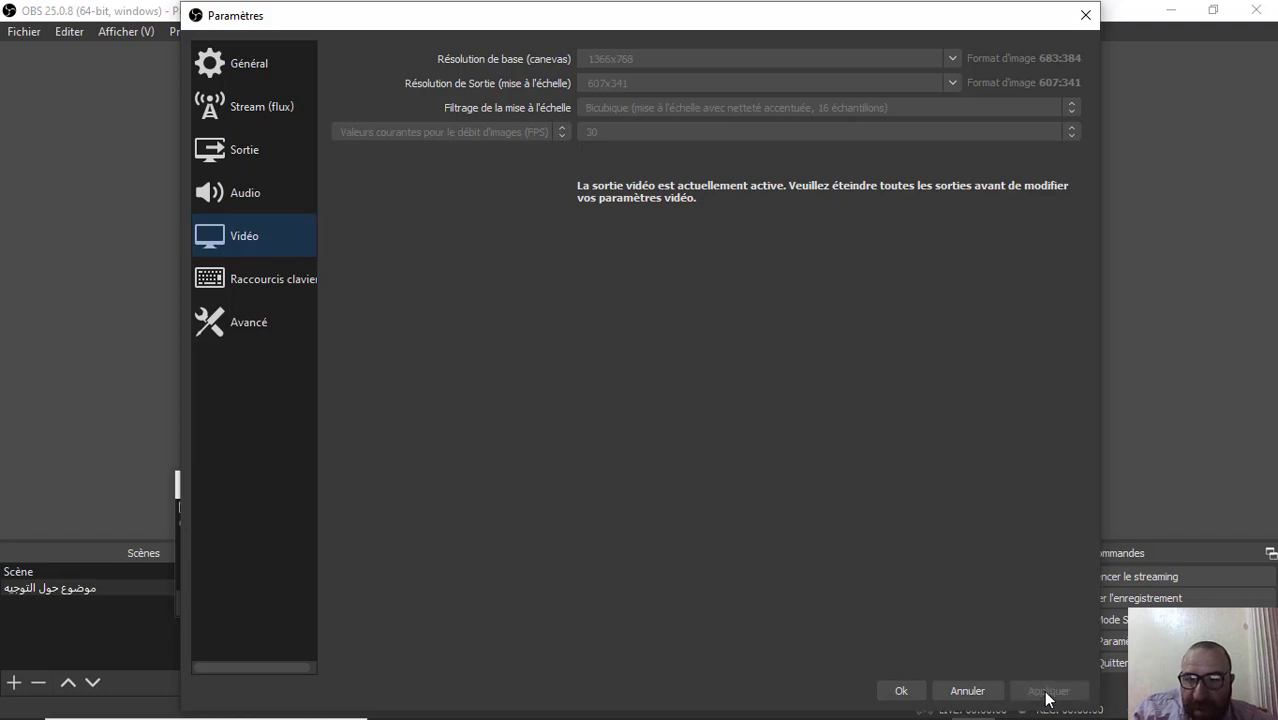
{"action": "left_click", "coordinate": [901, 691]}
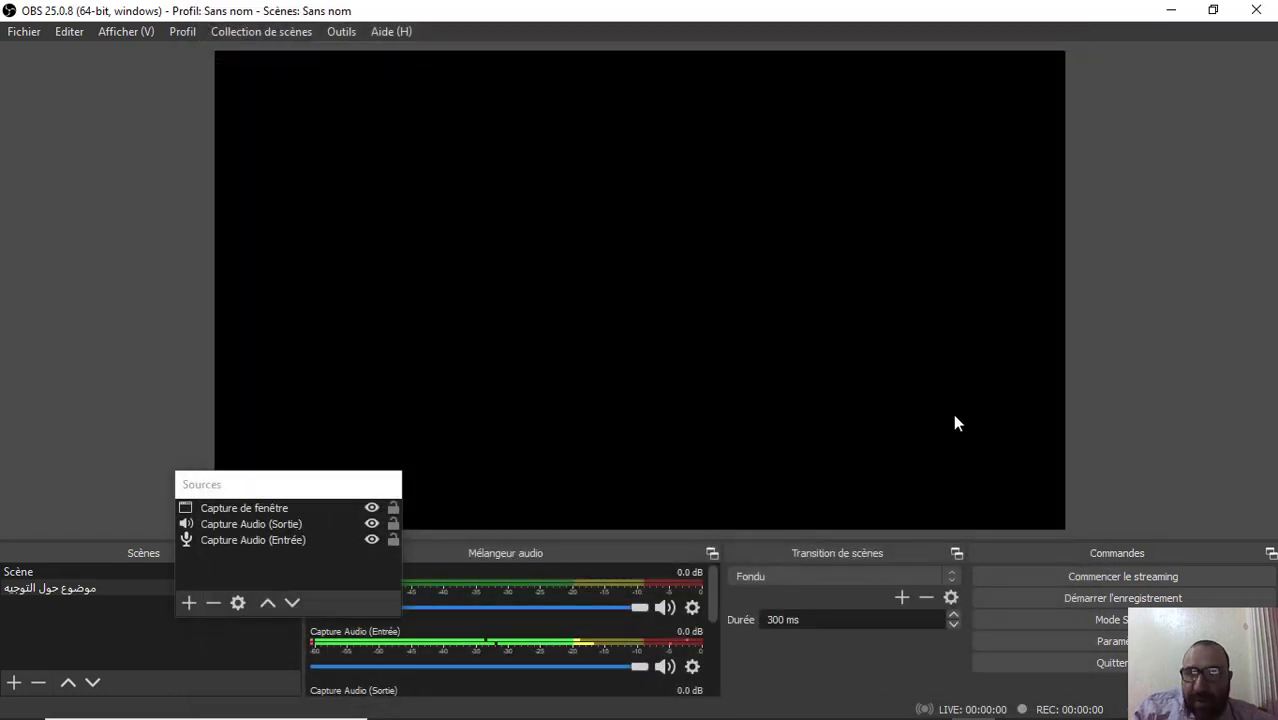
Step: Minimize OBS, start the personal meeting in Zoom, dismiss the audio prompt without joining, and leave full-screen mode
{"action": "left_click", "coordinate": [1171, 10]}
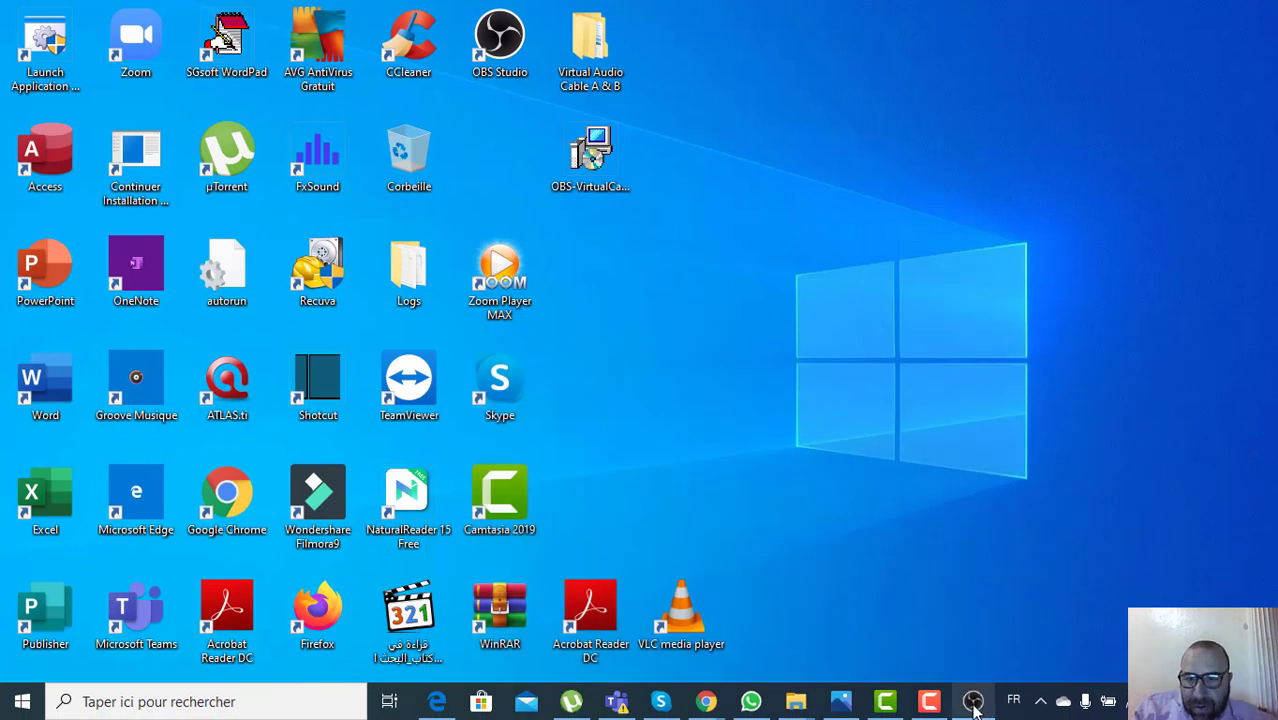
{"action": "mouse_move", "coordinate": [973, 701]}
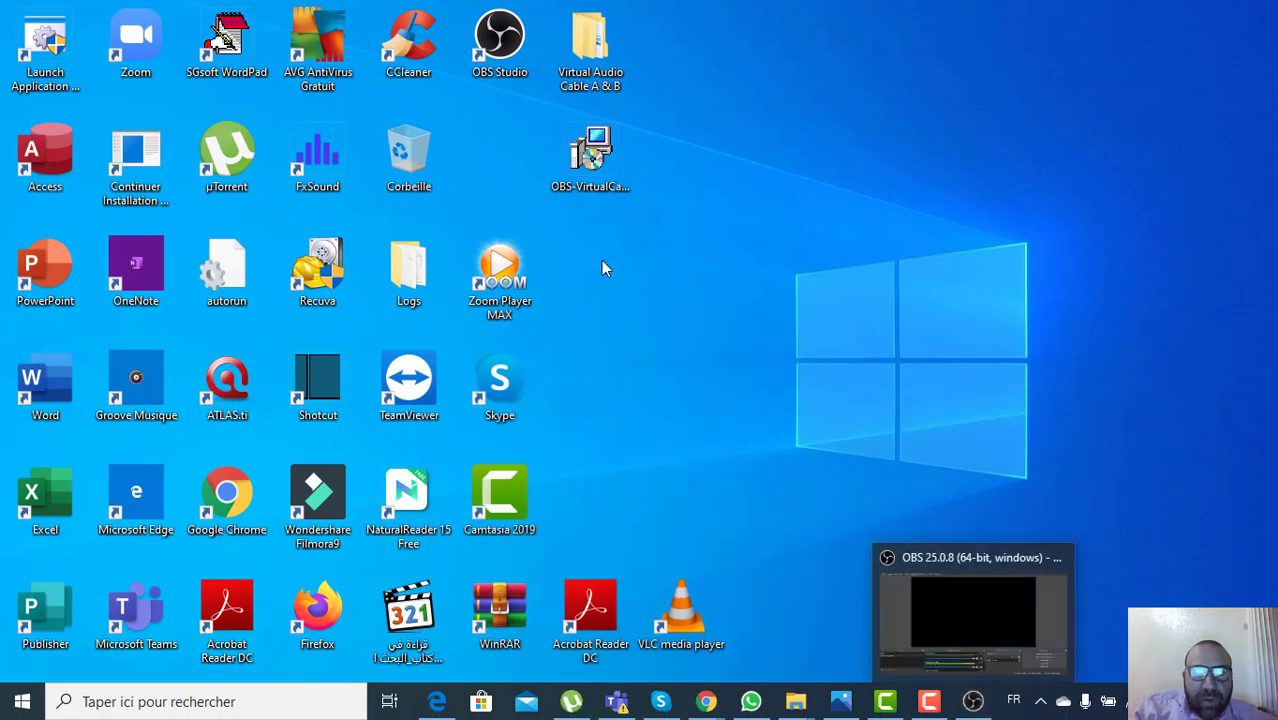
{"action": "left_click", "coordinate": [133, 42]}
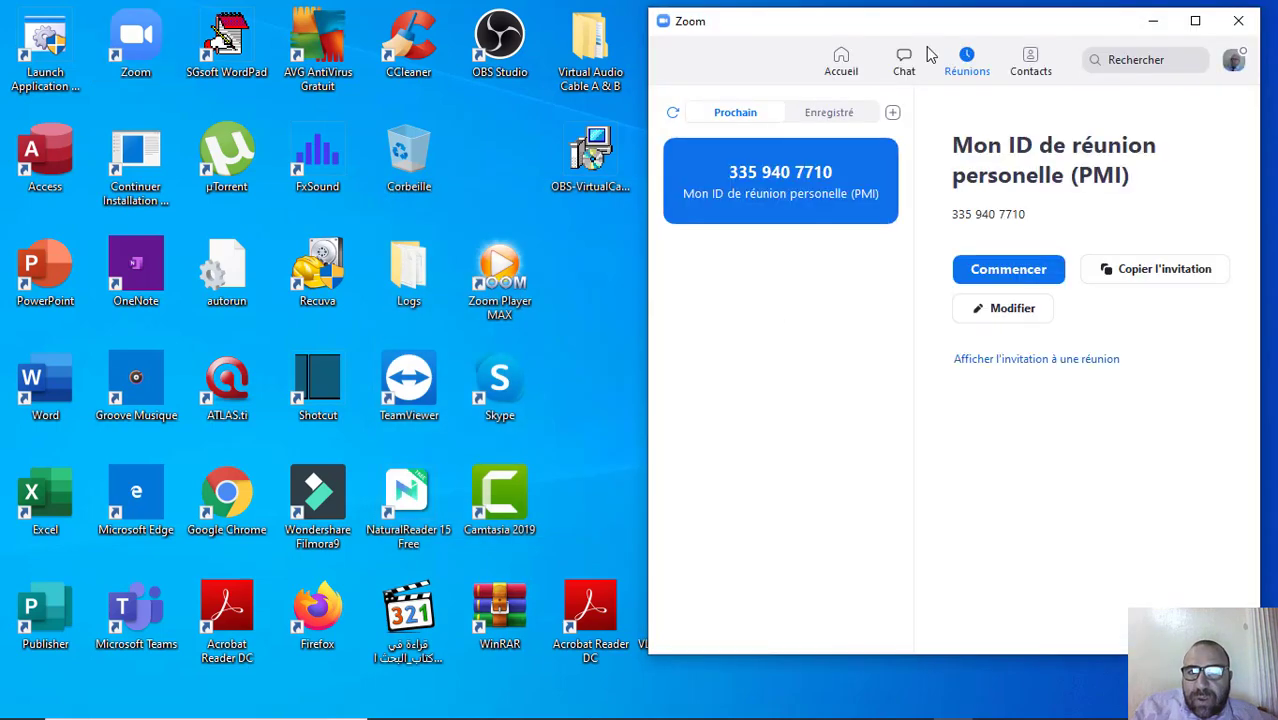
{"action": "left_click", "coordinate": [1005, 270]}
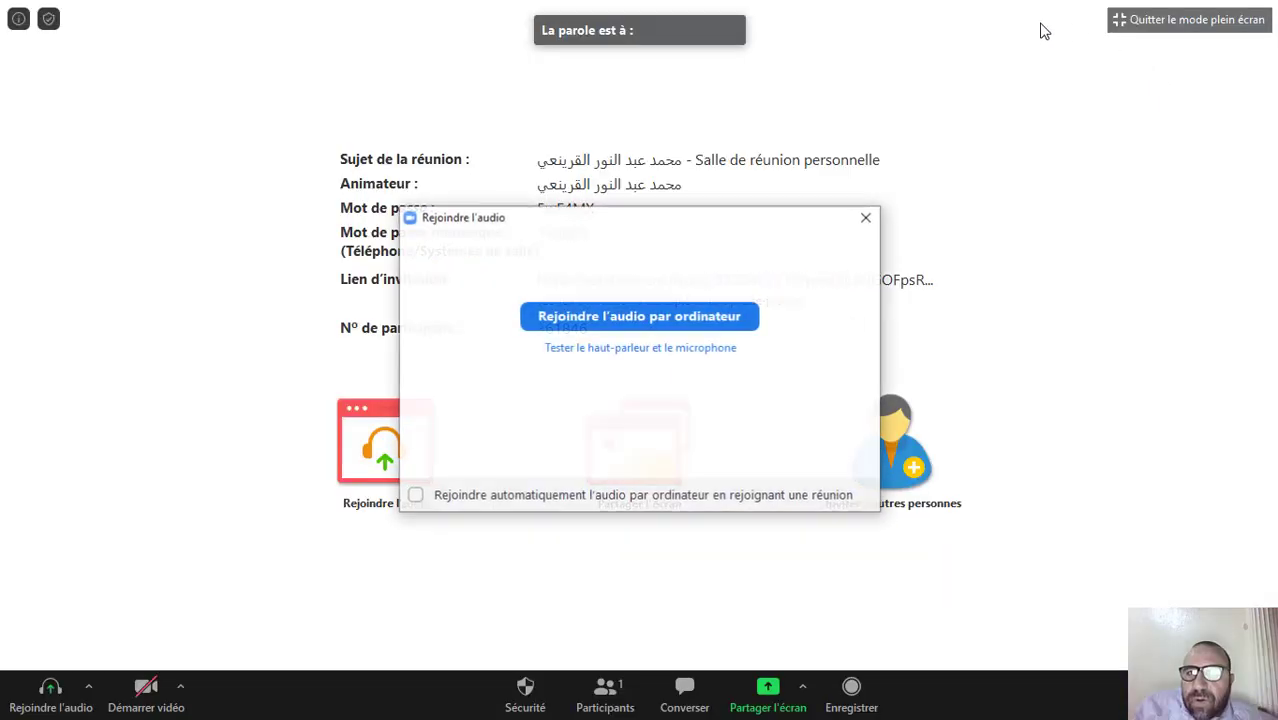
{"action": "left_click", "coordinate": [865, 220]}
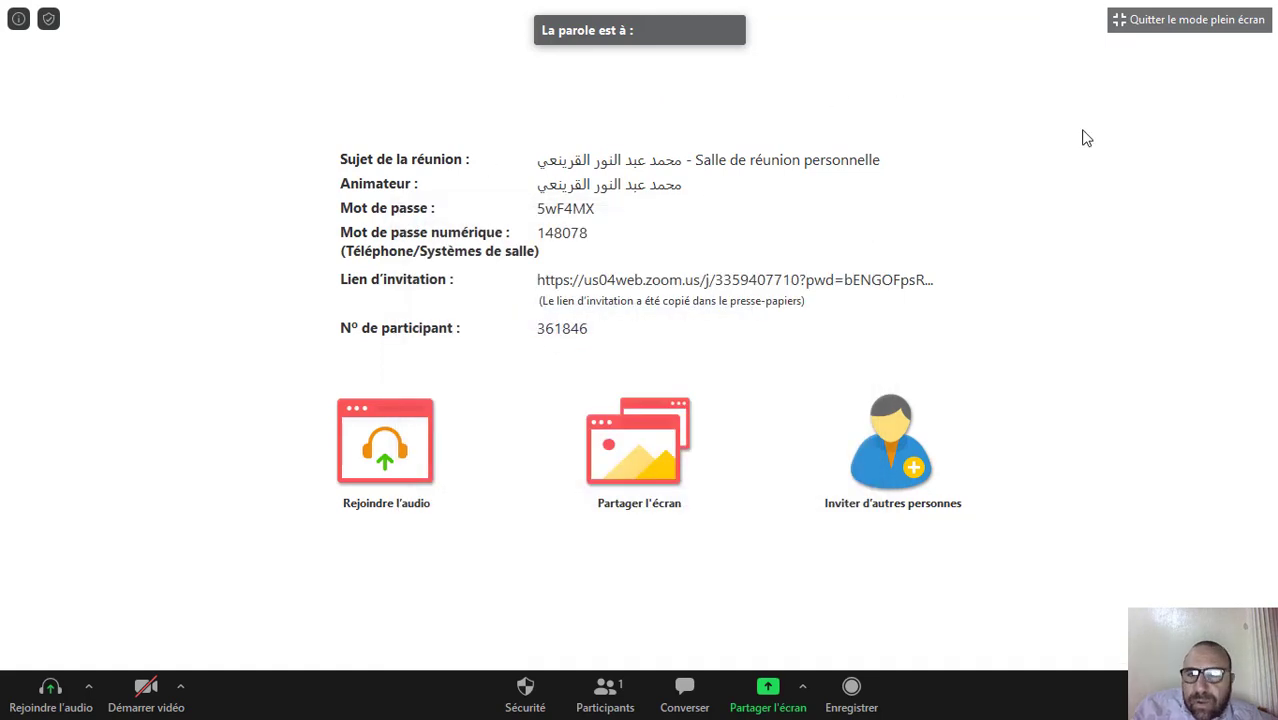
{"action": "left_click", "coordinate": [1185, 19]}
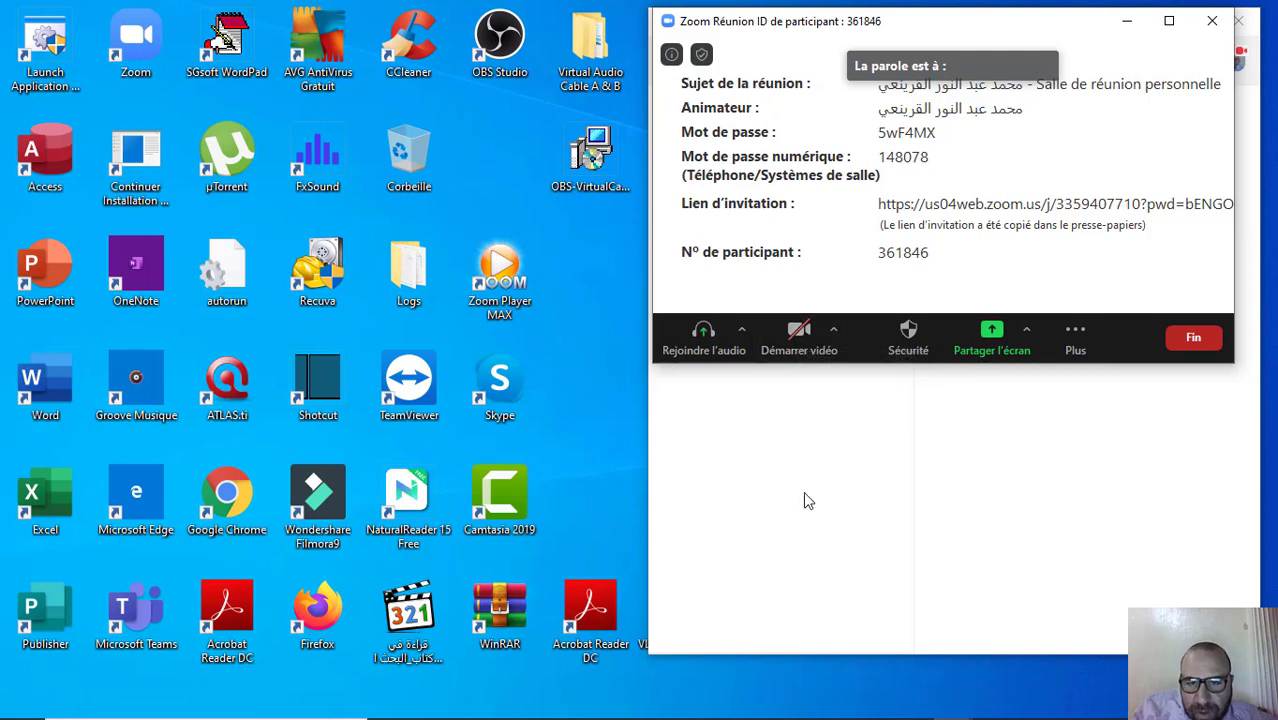
Step: In Zoom's audio settings, keep CABLE-B Input as the speaker, choose CABLE-A Output (VB-Audio Cable A) as the microphone, and close the settings
{"action": "mouse_move", "coordinate": [818, 716]}
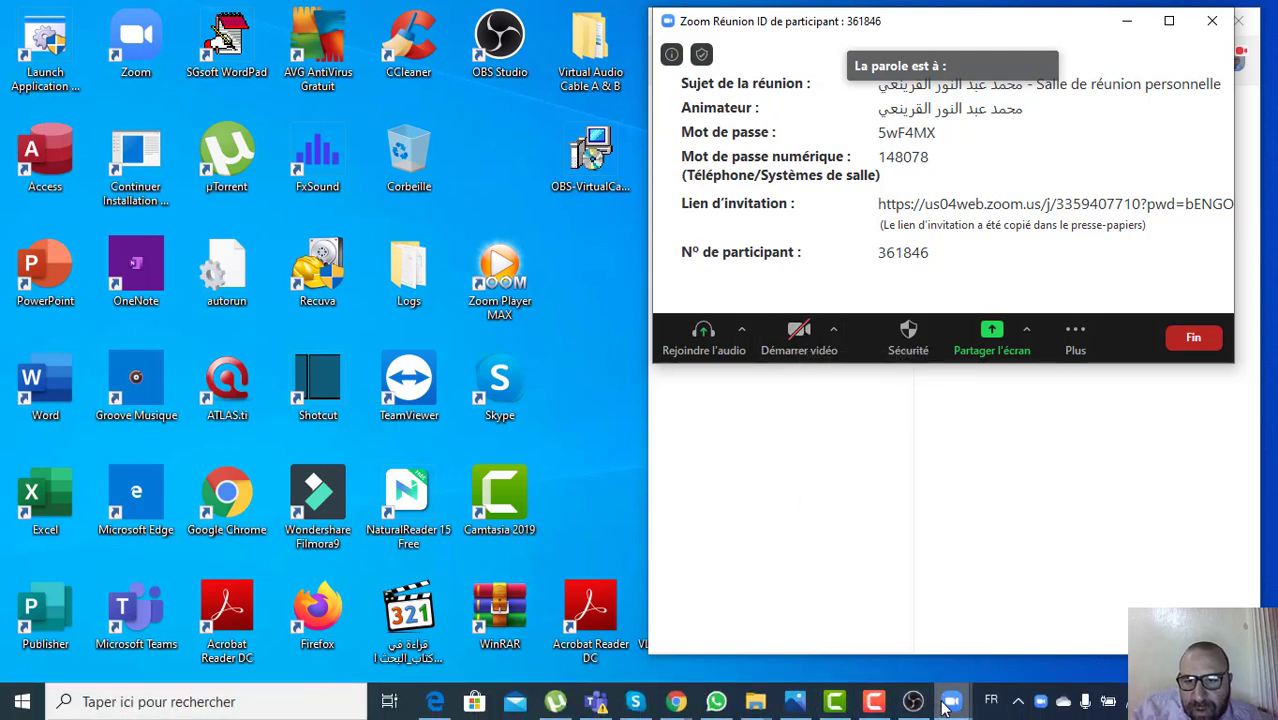
{"action": "mouse_move", "coordinate": [948, 705]}
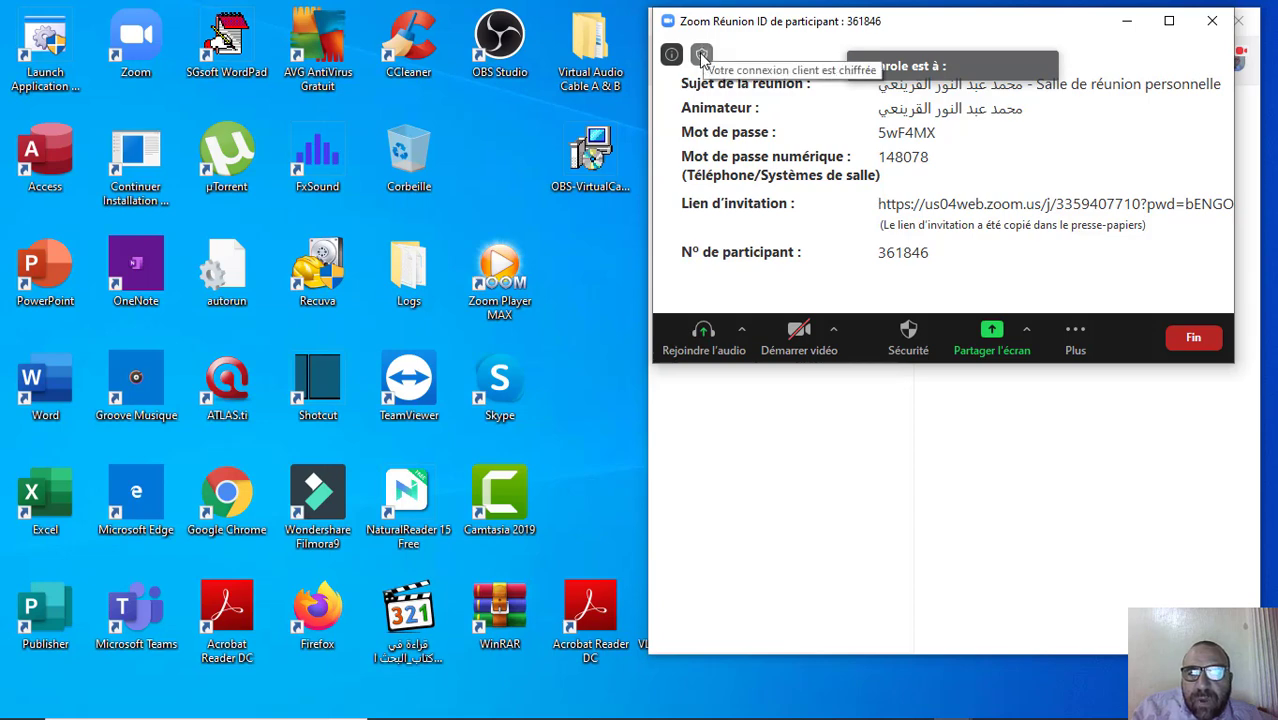
{"action": "left_click", "coordinate": [699, 52]}
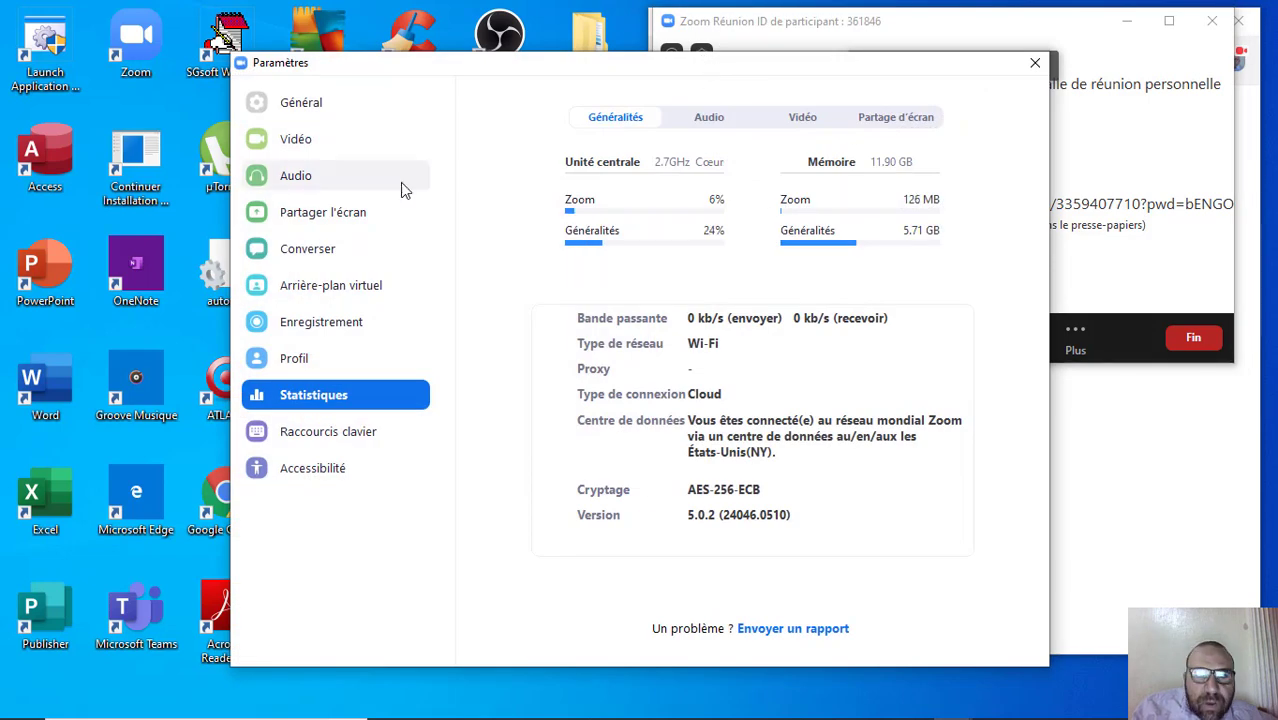
{"action": "left_click", "coordinate": [307, 176]}
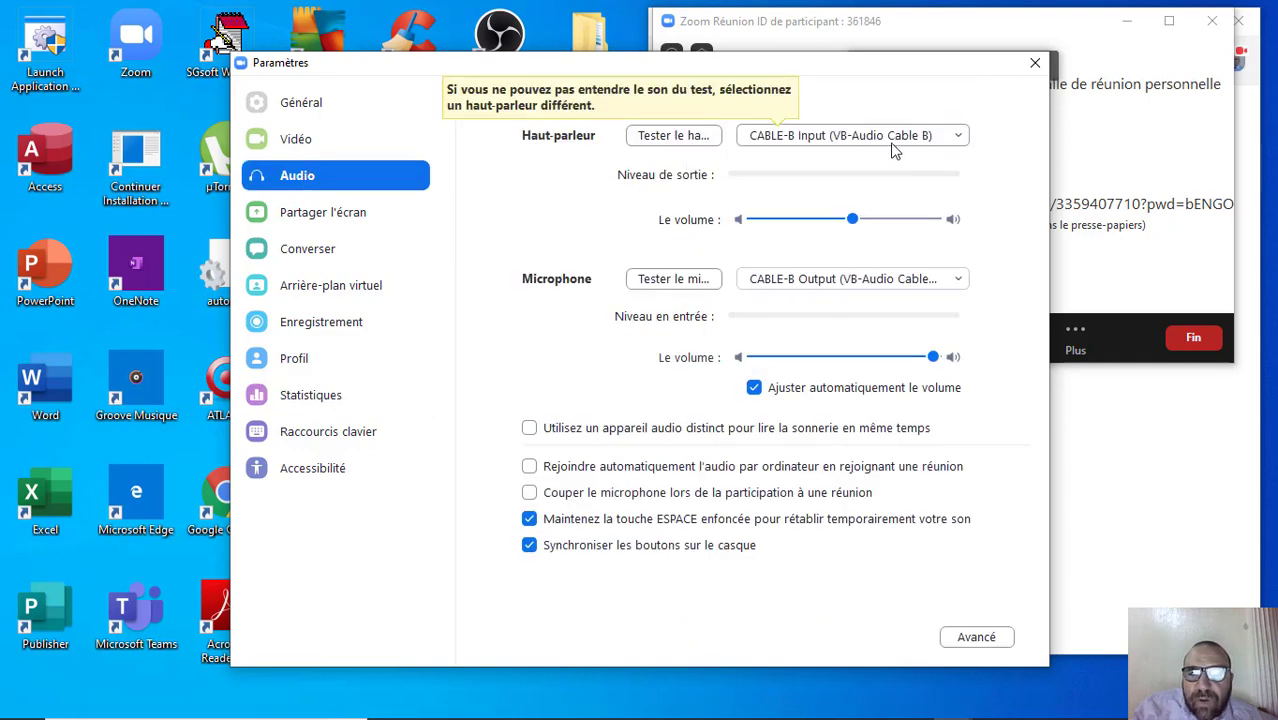
{"action": "left_click", "coordinate": [957, 139]}
{"action": "left_click", "coordinate": [957, 139]}
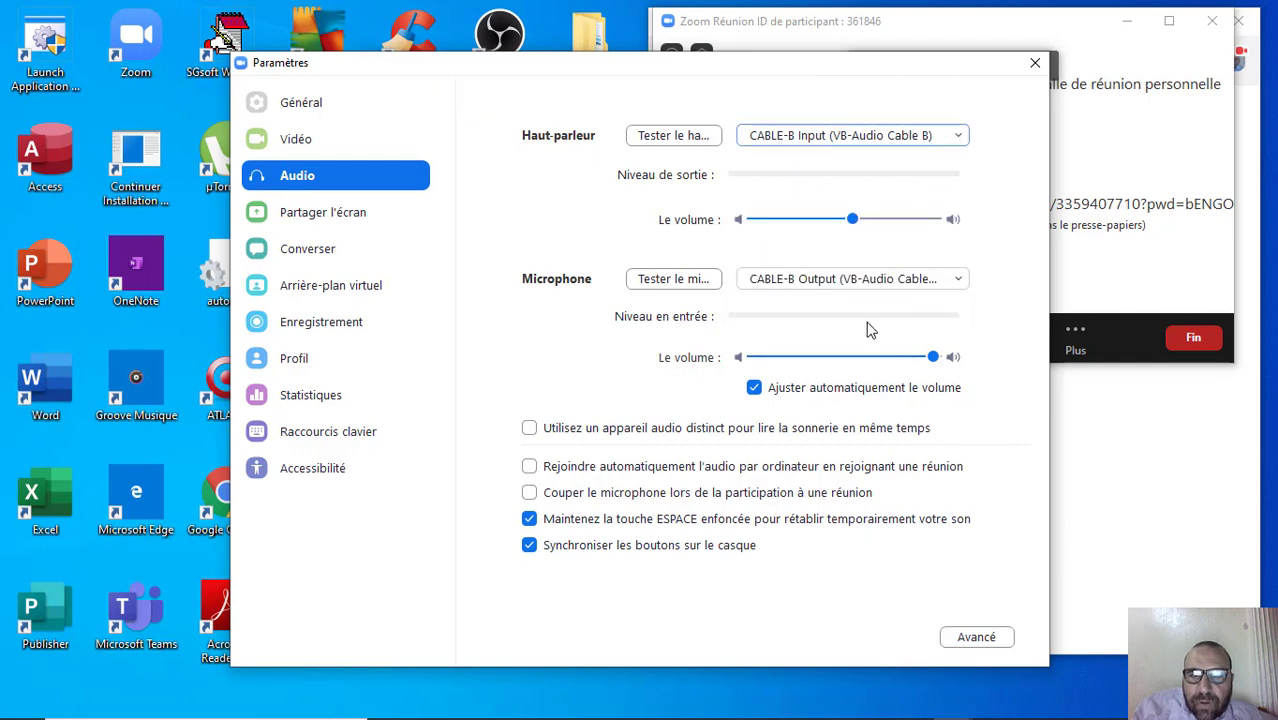
{"action": "left_click", "coordinate": [957, 283]}
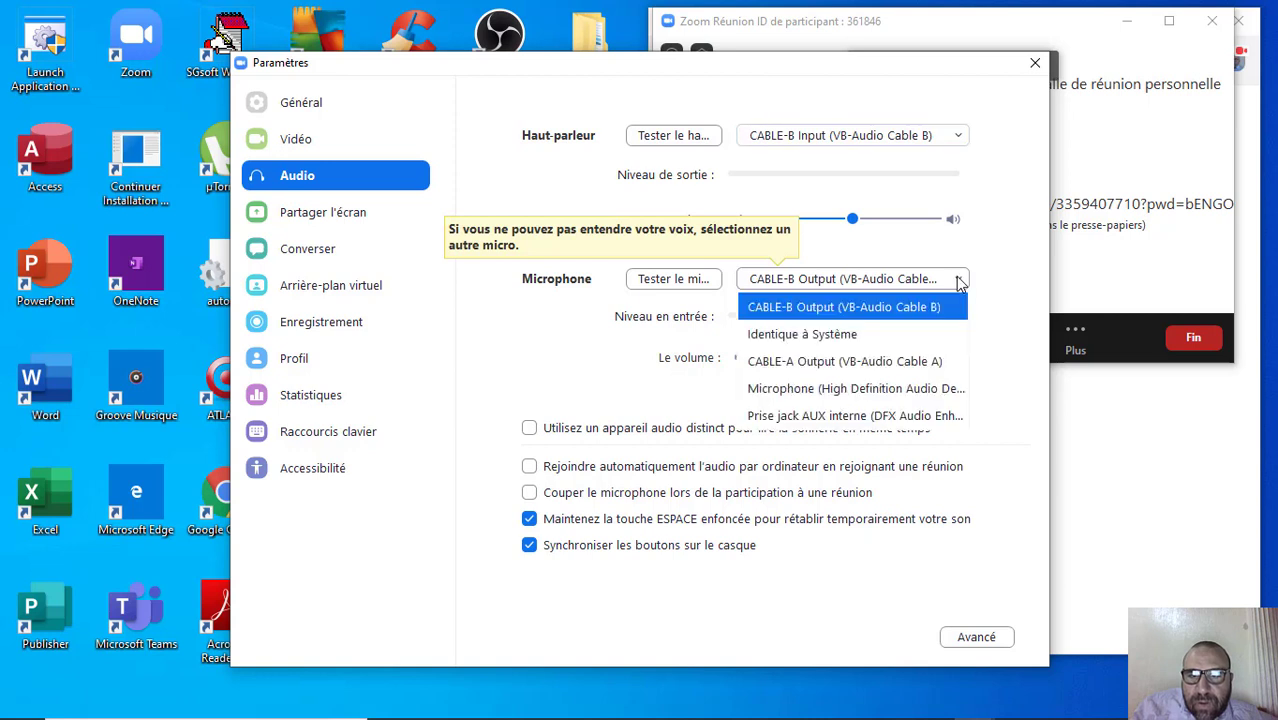
{"action": "left_click", "coordinate": [812, 365]}
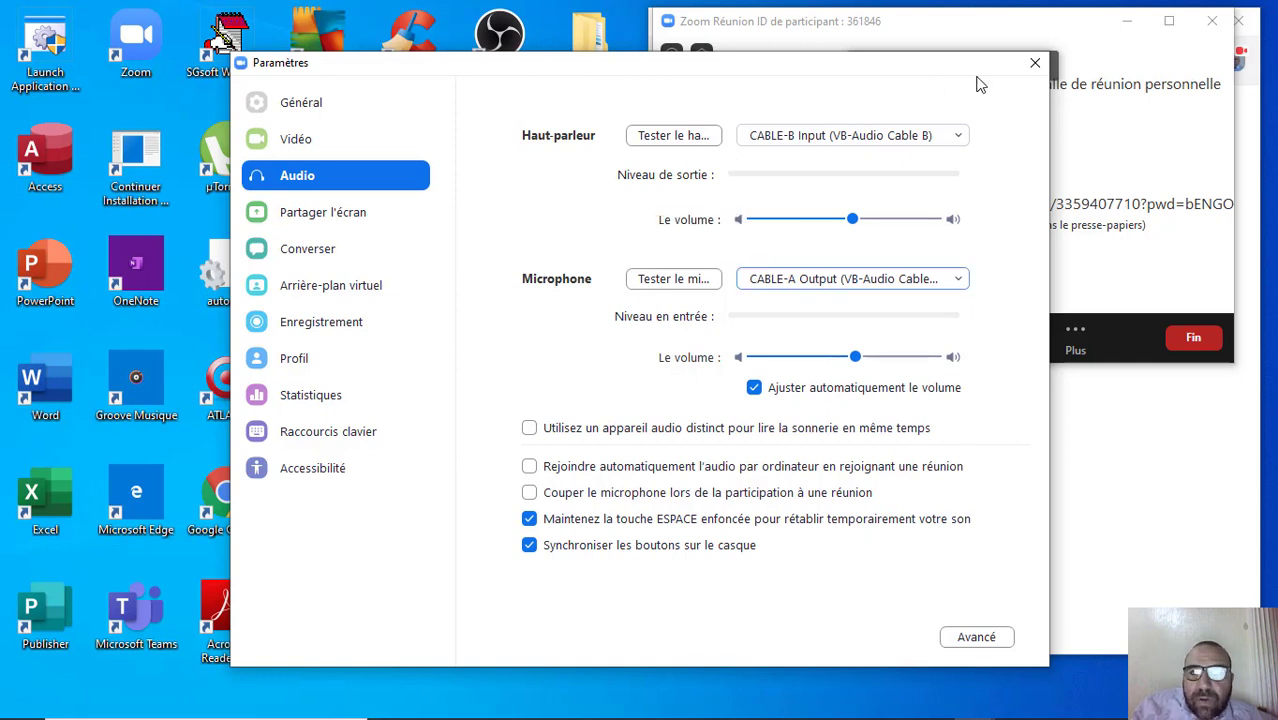
{"action": "left_click", "coordinate": [1037, 64]}
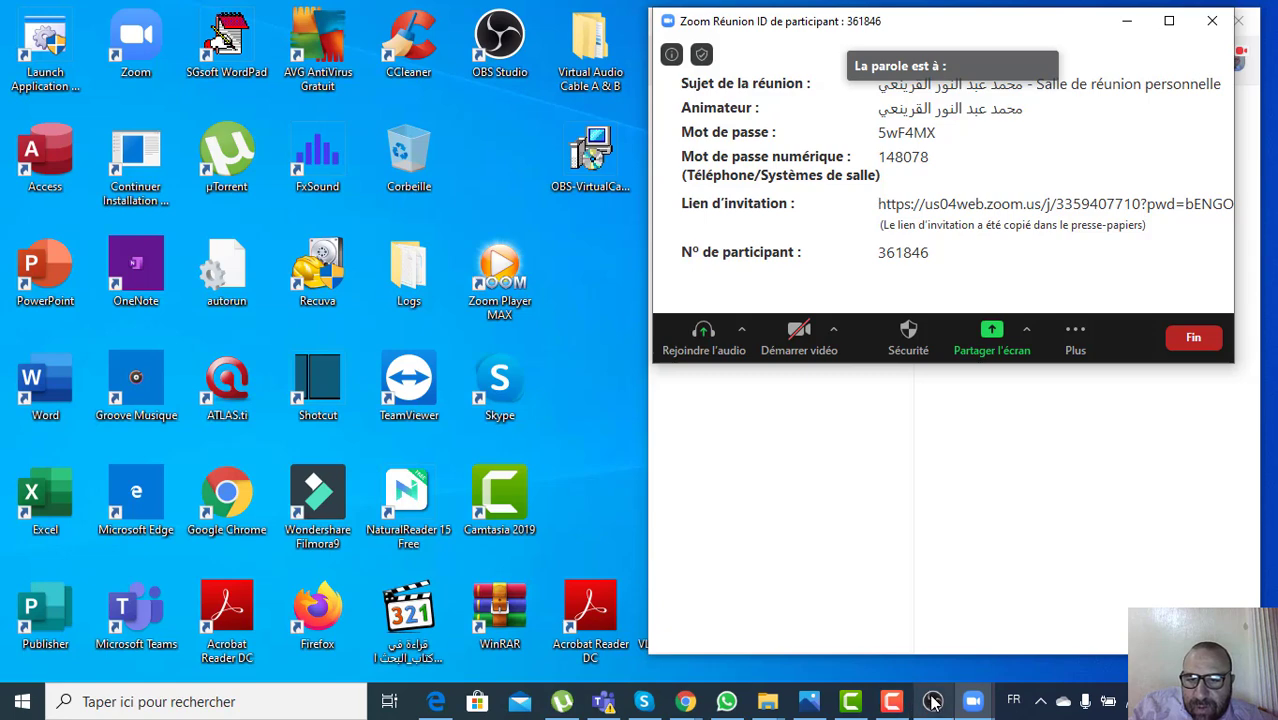
Step: Switch to OBS Studio and restore its window to a smaller size so it sits beside the Zoom meeting window
{"action": "mouse_move", "coordinate": [920, 593]}
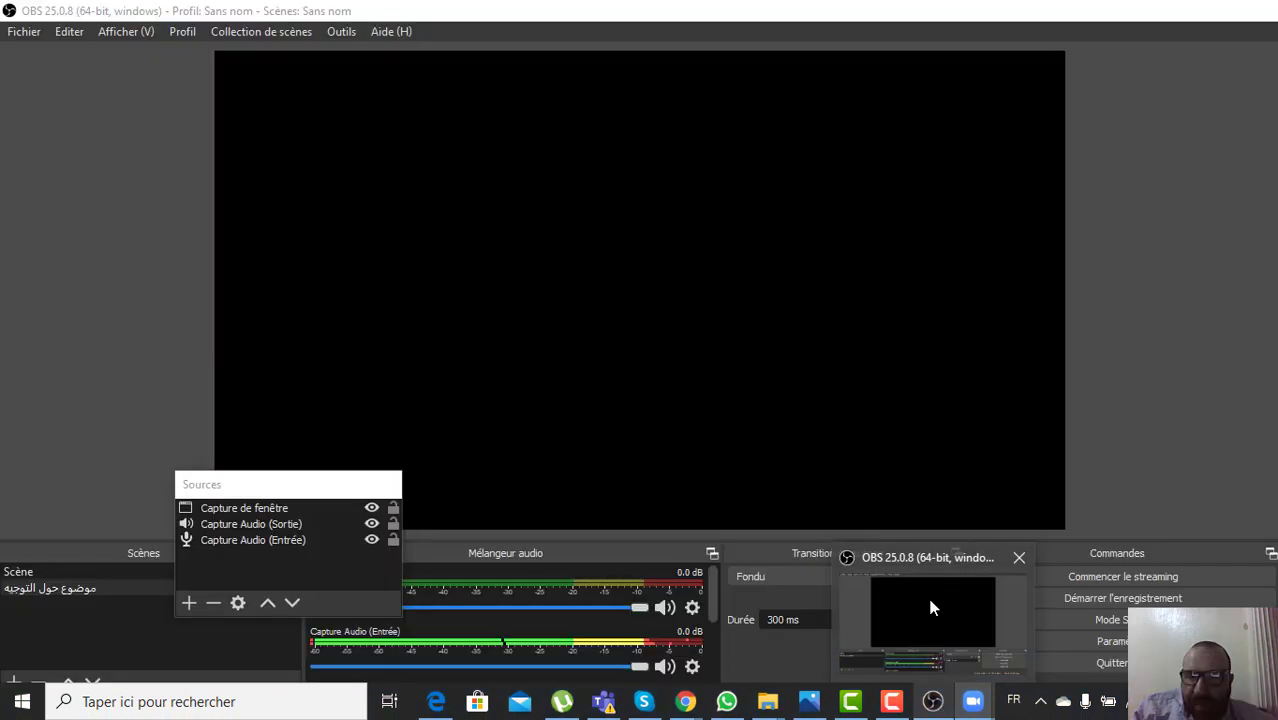
{"action": "left_click", "coordinate": [927, 593]}
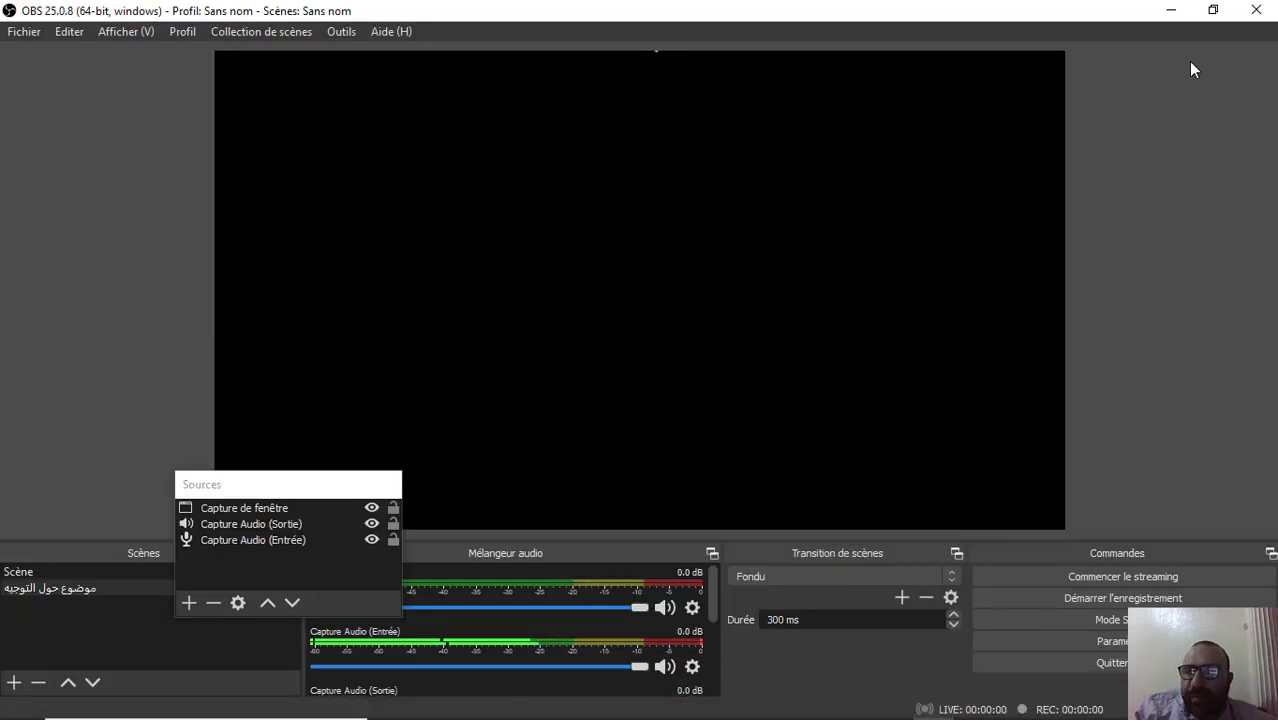
{"action": "left_click", "coordinate": [1209, 13]}
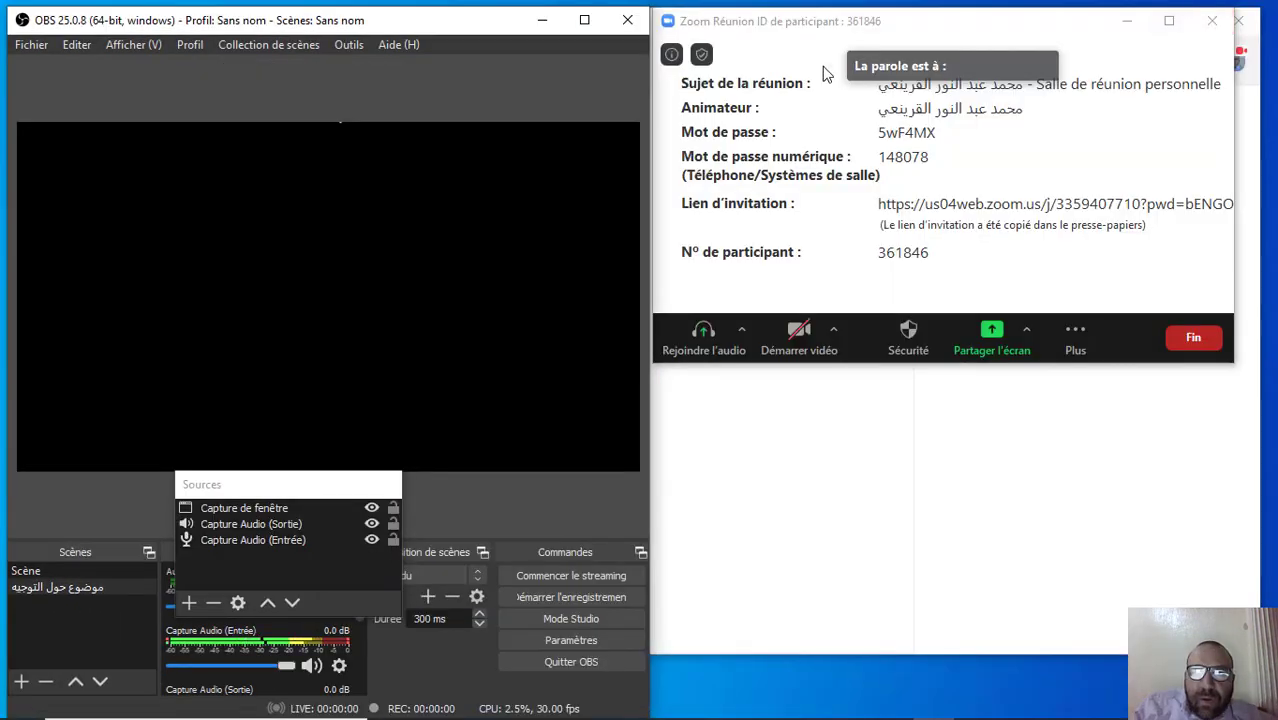
{"action": "mouse_move", "coordinate": [813, 35]}
{"action": "left_mouse_down"}
{"action": "mouse_move", "coordinate": [817, 47]}
{"action": "mouse_move", "coordinate": [812, 33]}
{"action": "left_mouse_up"}
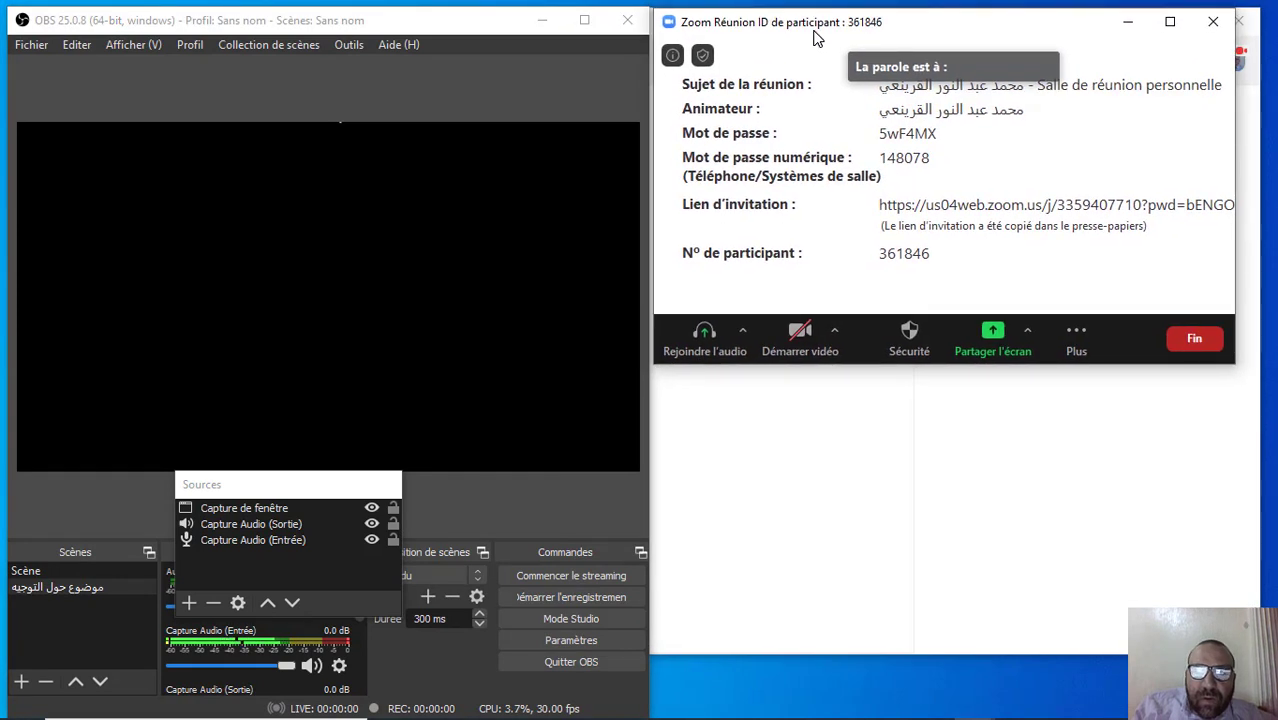
Step: View the sources of the scene Scène and the source types available to add, and return to the scene موضوع حول التوجيه
{"action": "left_click", "coordinate": [37, 573]}
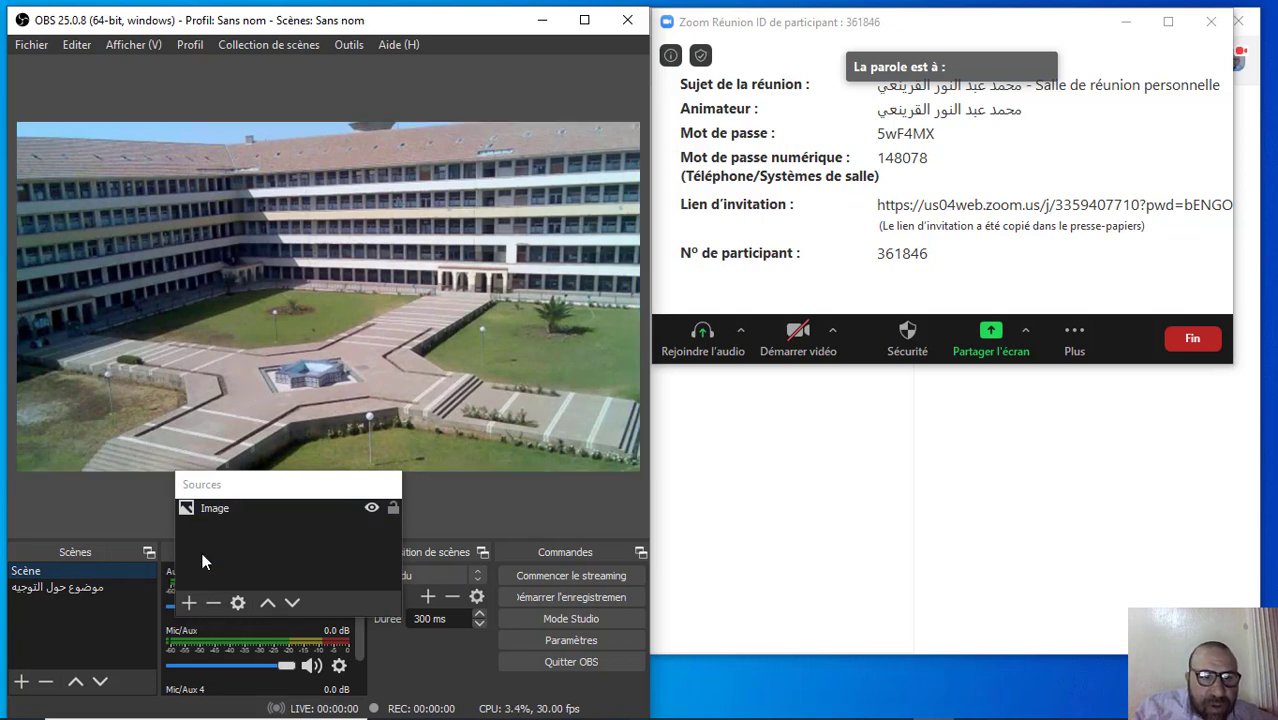
{"action": "left_click", "coordinate": [187, 605]}
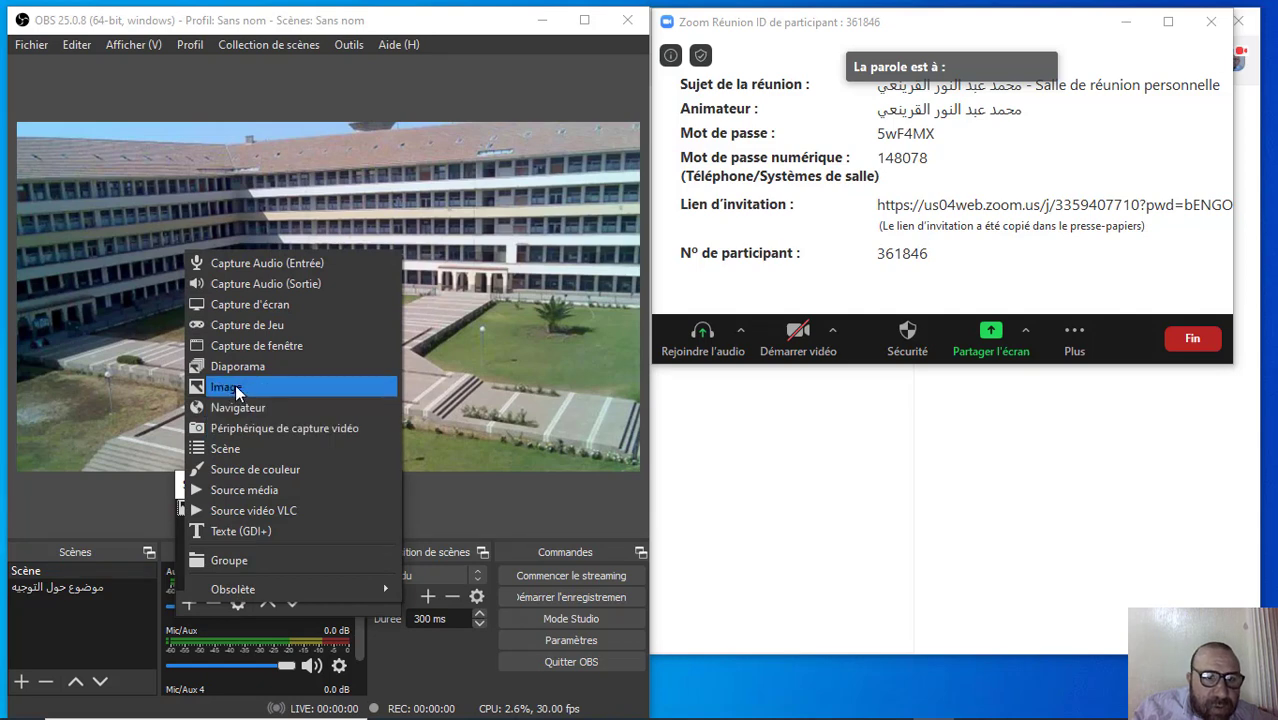
{"action": "left_click", "coordinate": [66, 585]}
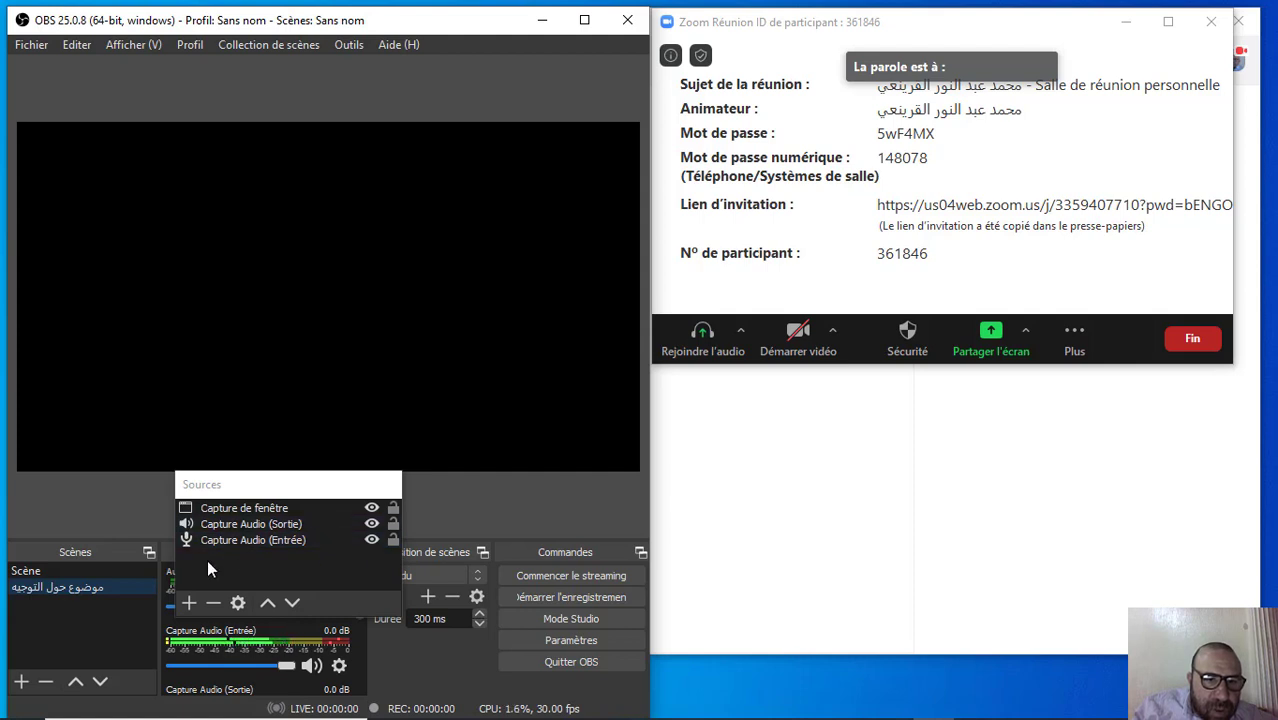
Step: Set the Capture de fenêtre source to capture the Zoom.exe meeting window titled Zoom Réunion ID de participant, and accept the properties
{"action": "left_click", "coordinate": [233, 512]}
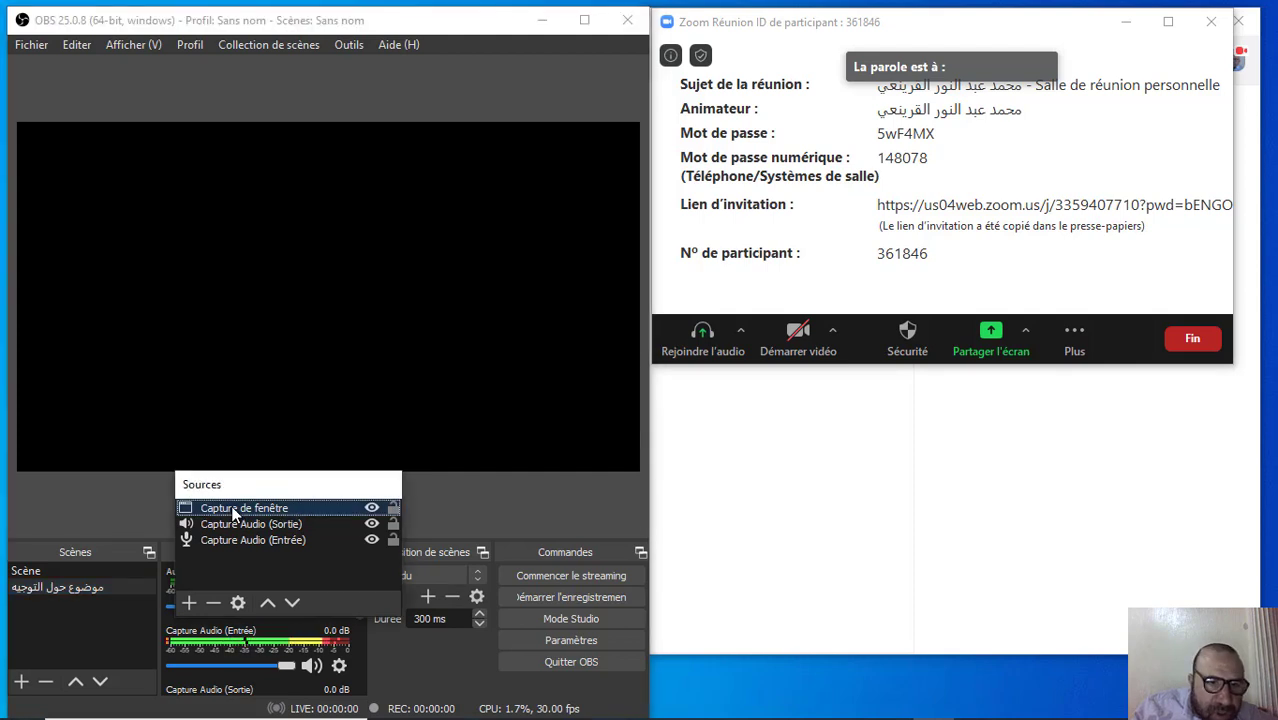
{"action": "double_click", "coordinate": [233, 510]}
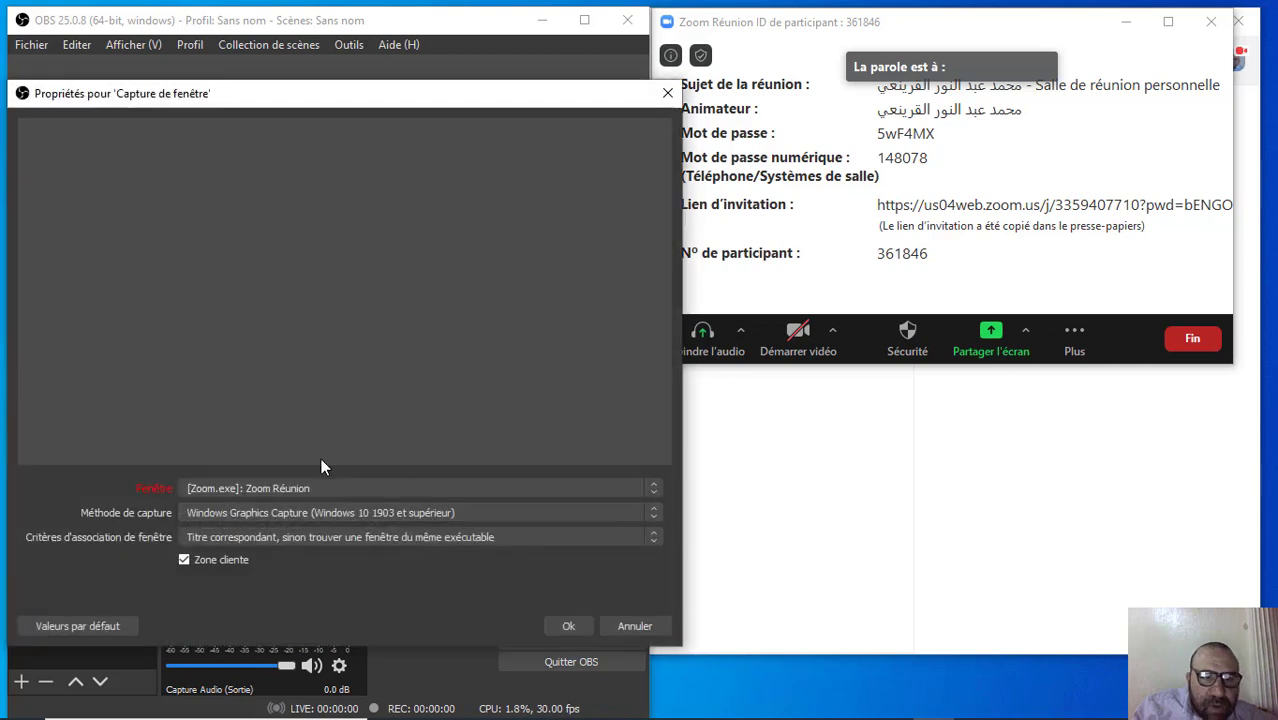
{"action": "left_click", "coordinate": [652, 498]}
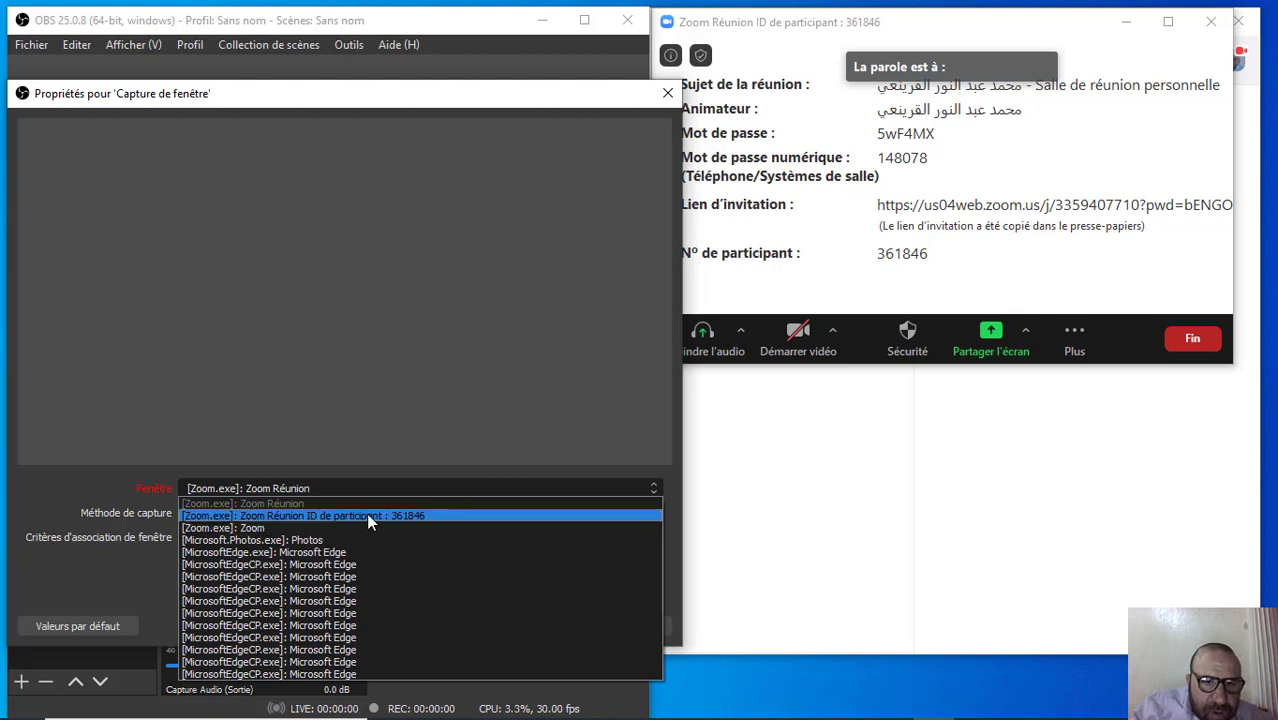
{"action": "left_click", "coordinate": [272, 515]}
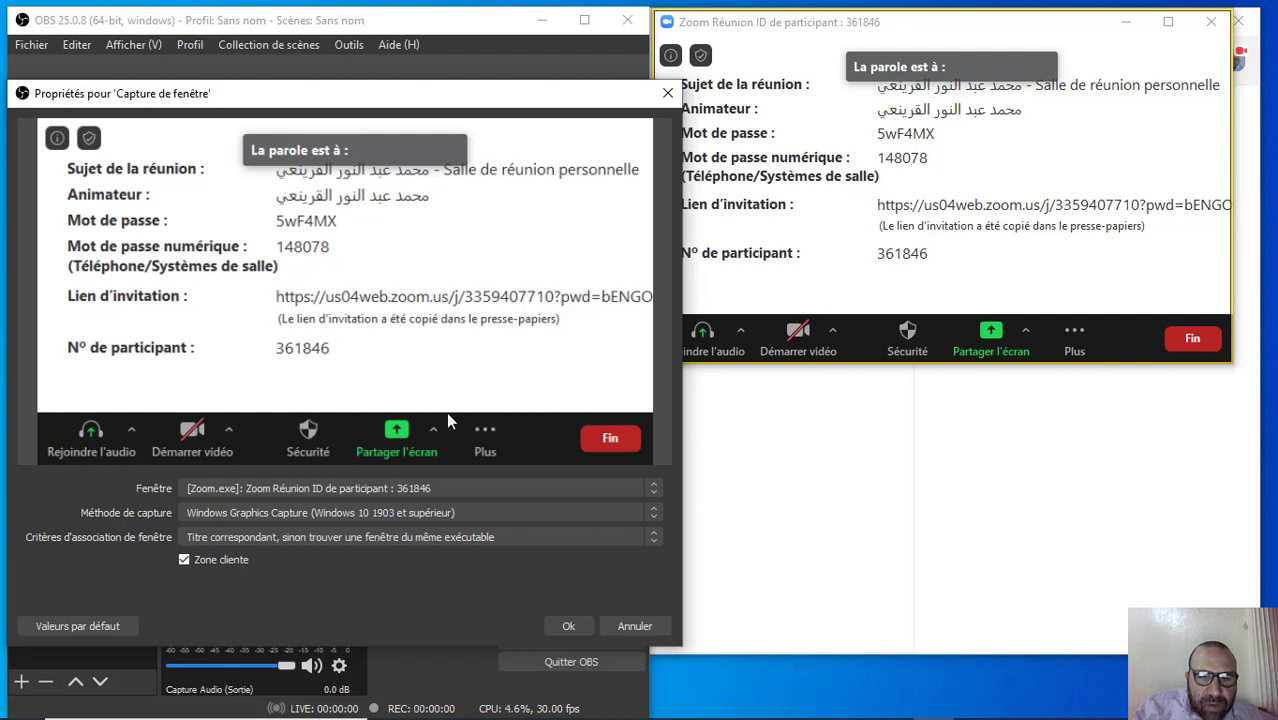
{"action": "left_click", "coordinate": [567, 626]}
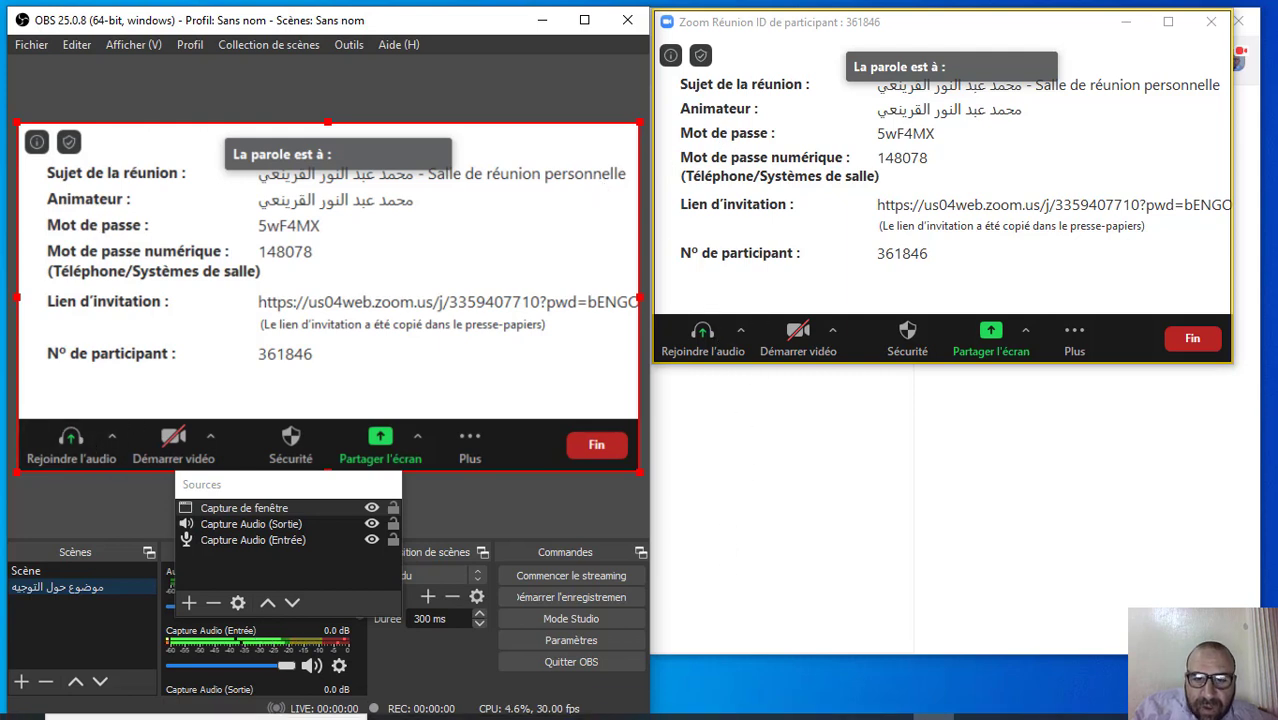
Step: Switch to the Facebook page in Chrome and start a live video (En direct) from the Vidéothèque in its publishing tools
{"action": "mouse_move", "coordinate": [692, 709]}
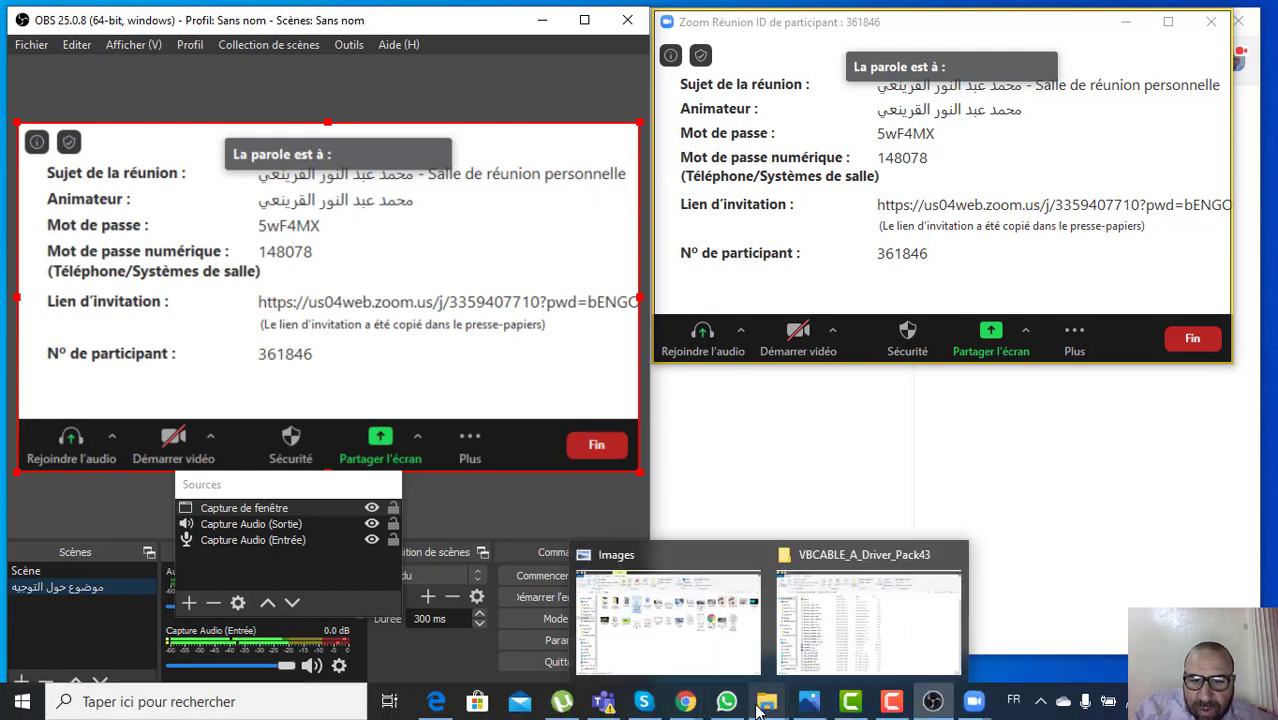
{"action": "left_click", "coordinate": [421, 645]}
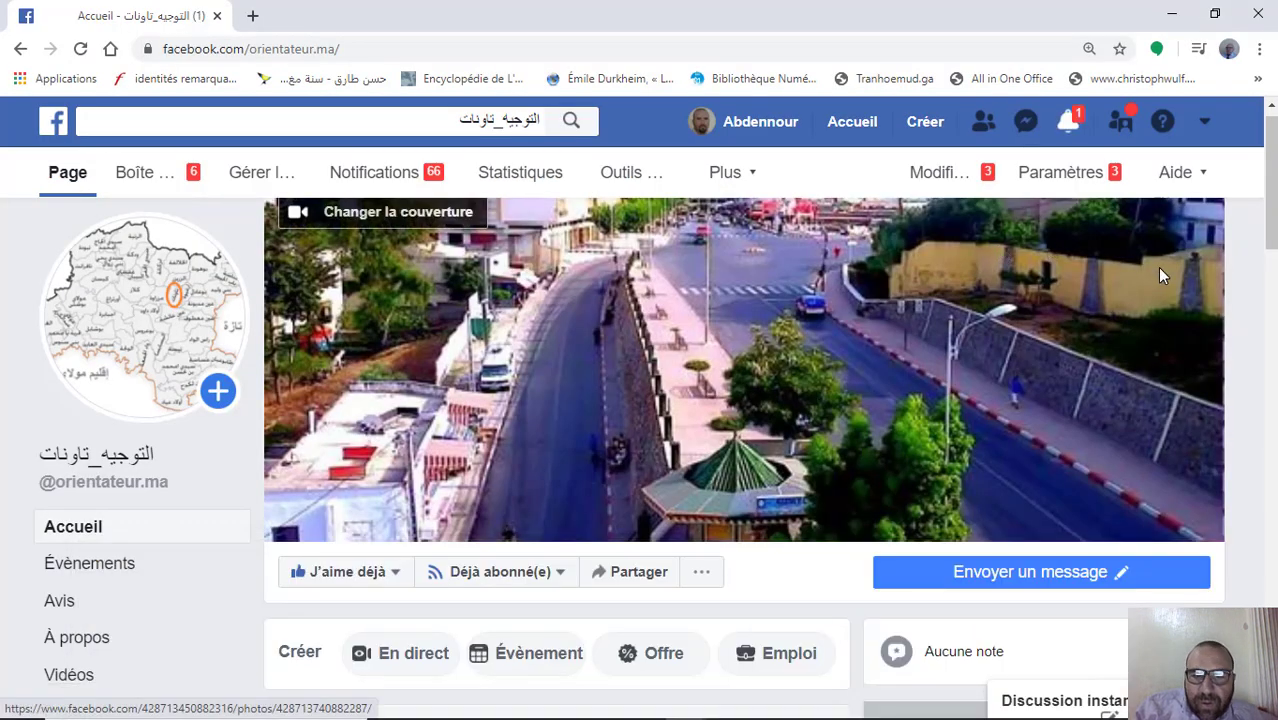
{"action": "left_click_drag", "start_coordinate": [1273, 166], "coordinate": [1275, 198]}
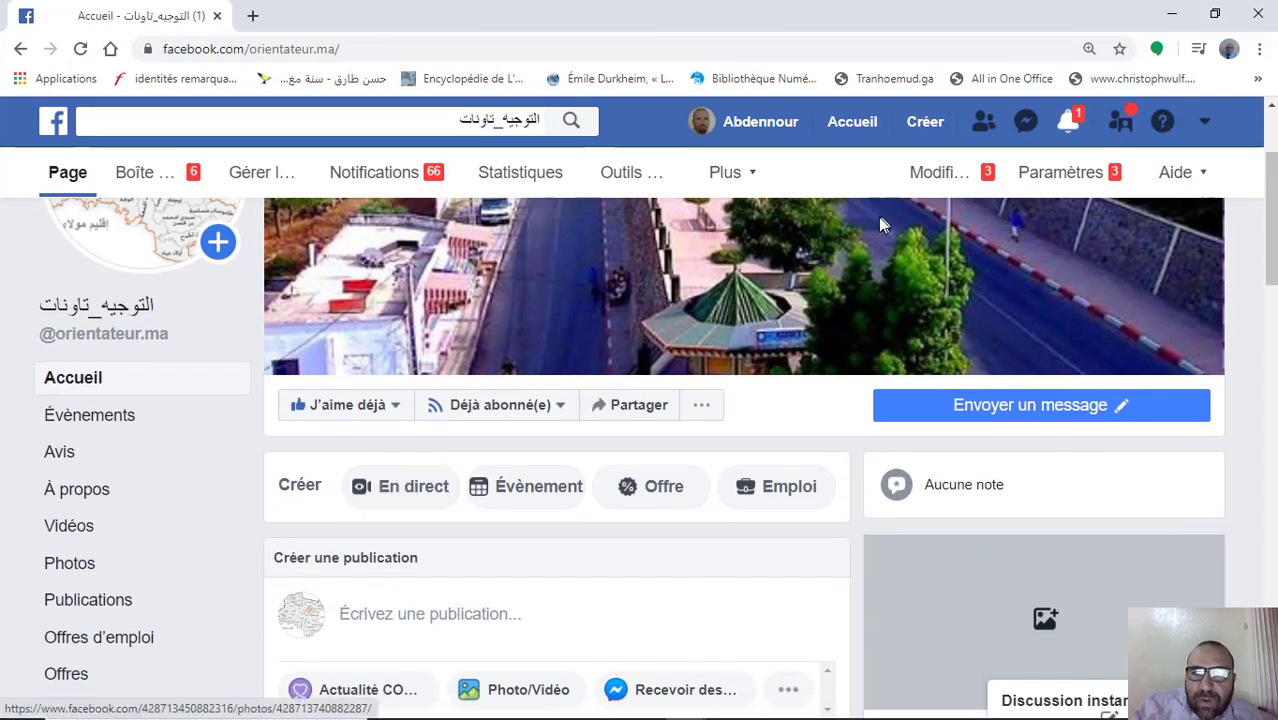
{"action": "left_click", "coordinate": [640, 176]}
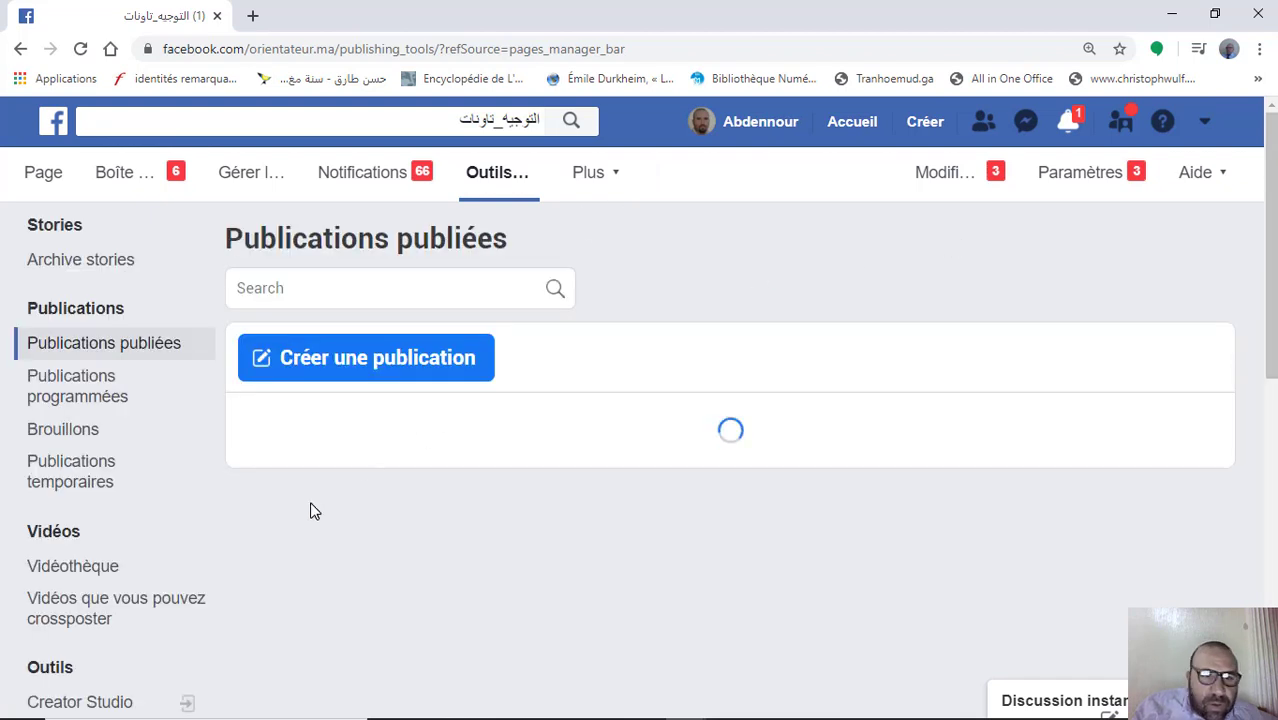
{"action": "left_click_drag", "start_coordinate": [1272, 178], "coordinate": [1274, 240]}
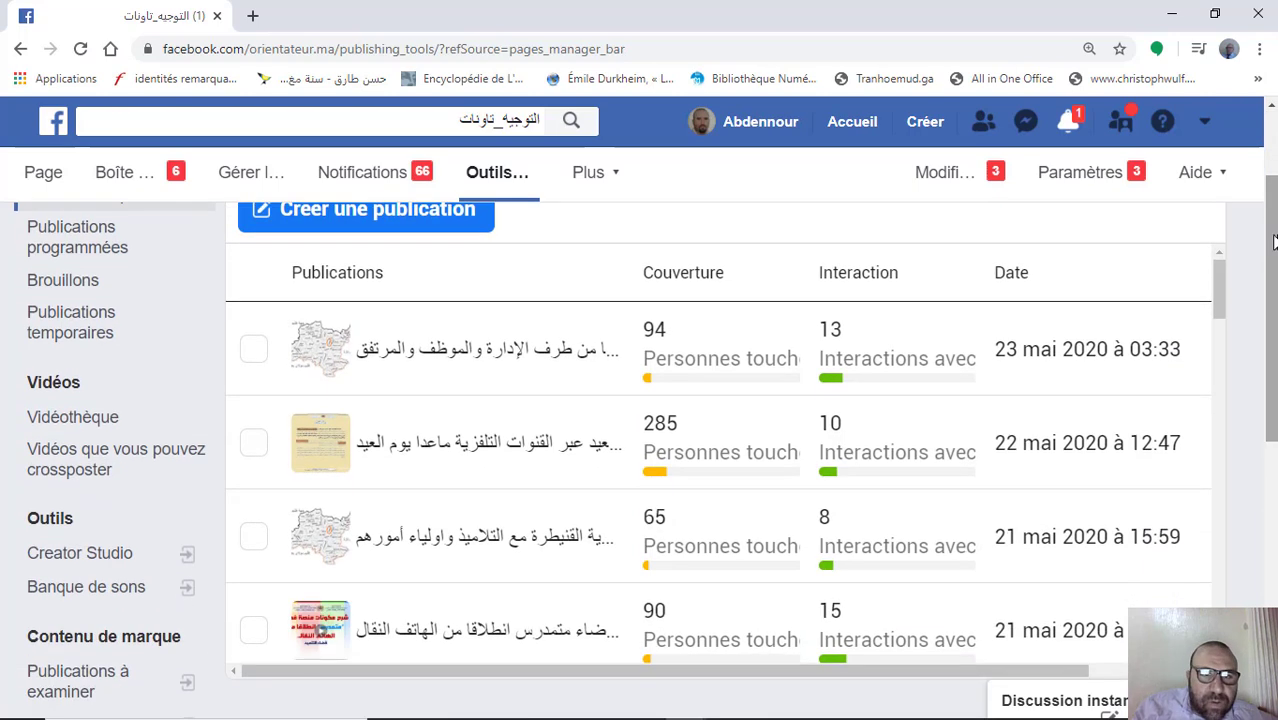
{"action": "left_click", "coordinate": [47, 385]}
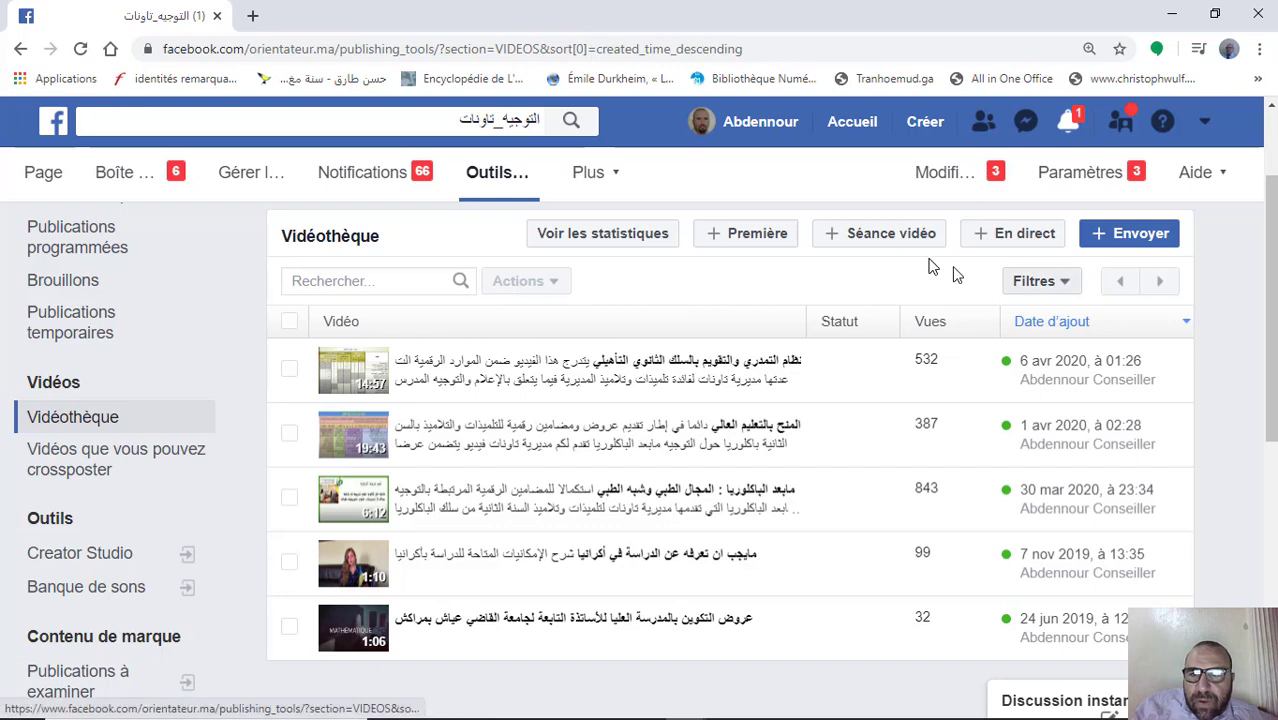
{"action": "left_click", "coordinate": [1014, 236]}
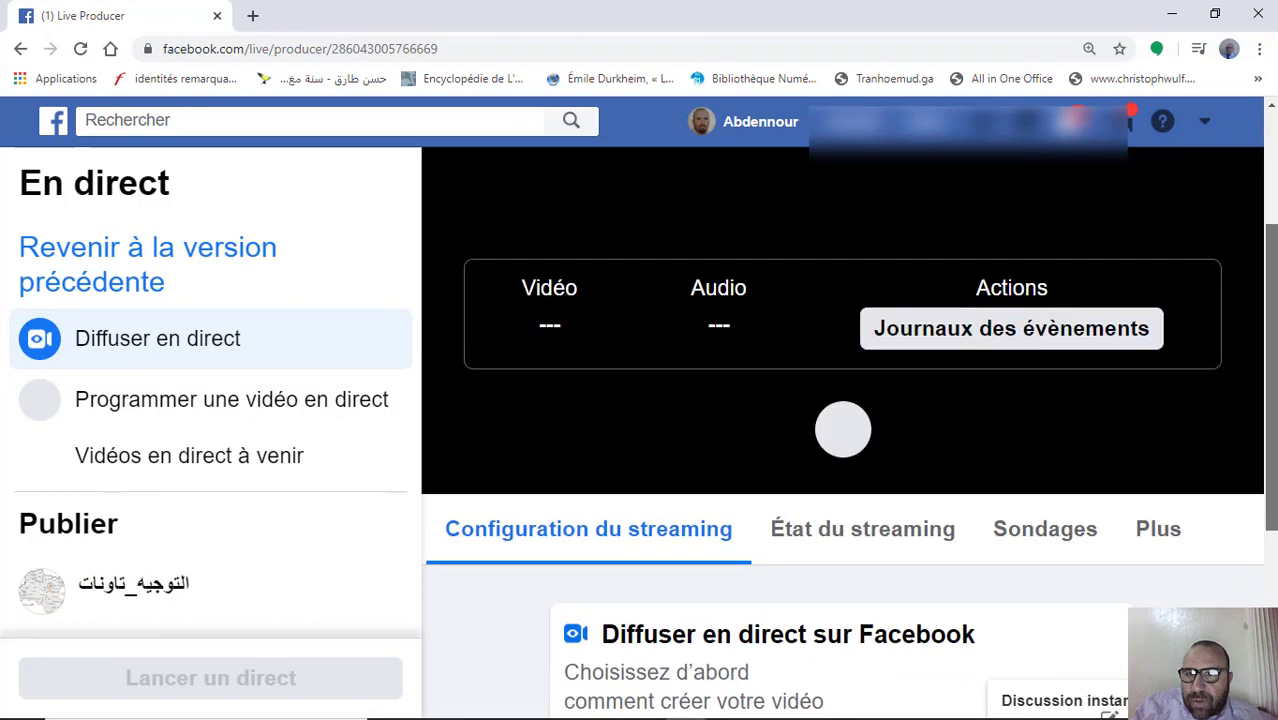
Step: Examine the Live Producer's streaming configuration to find the server URL and stream key fields
{"action": "scroll", "coordinate": [1272, 415], "scroll_direction": "down", "scroll_amount": 3}
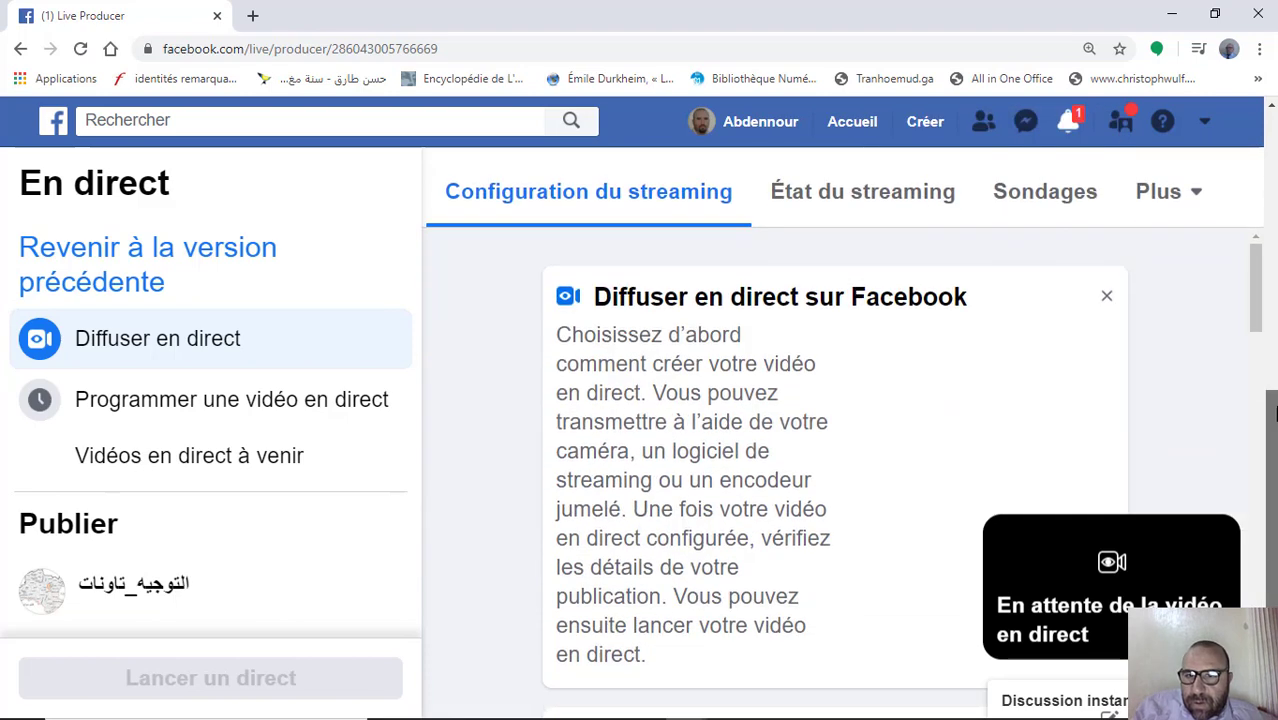
{"action": "scroll", "coordinate": [1272, 410], "scroll_direction": "up", "scroll_amount": 5}
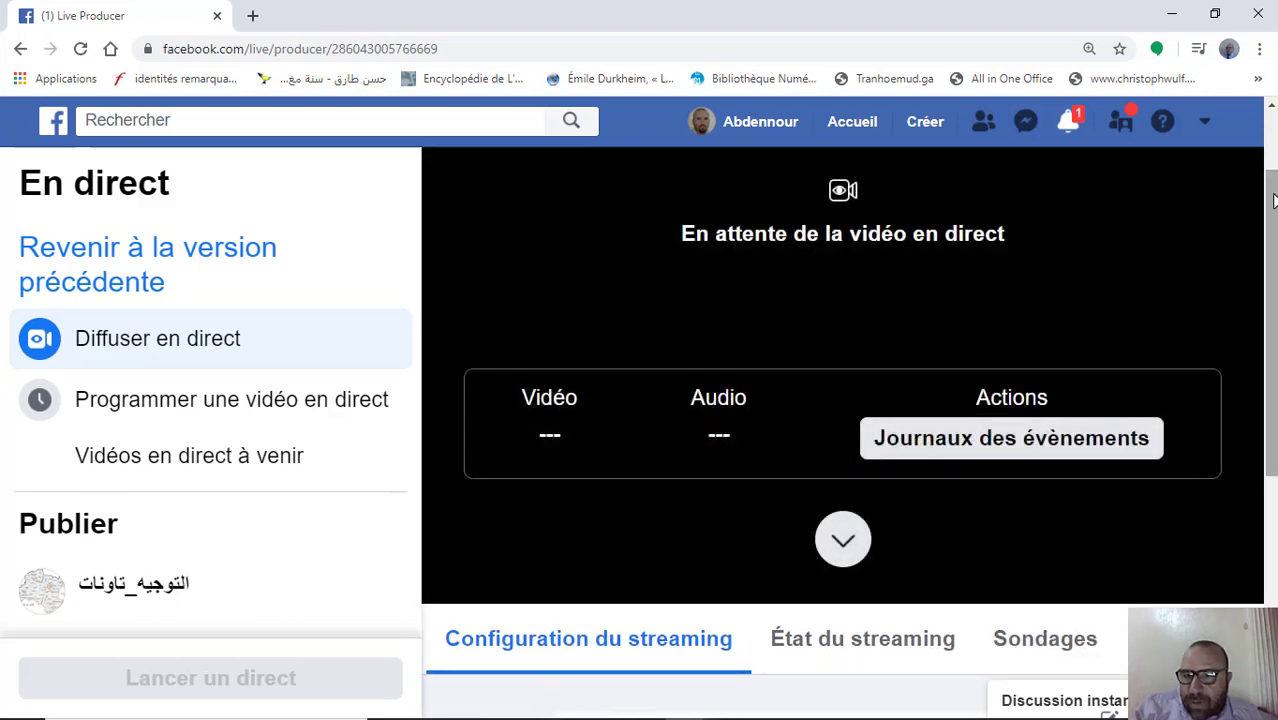
{"action": "scroll", "coordinate": [1272, 200], "scroll_direction": "down", "scroll_amount": 3}
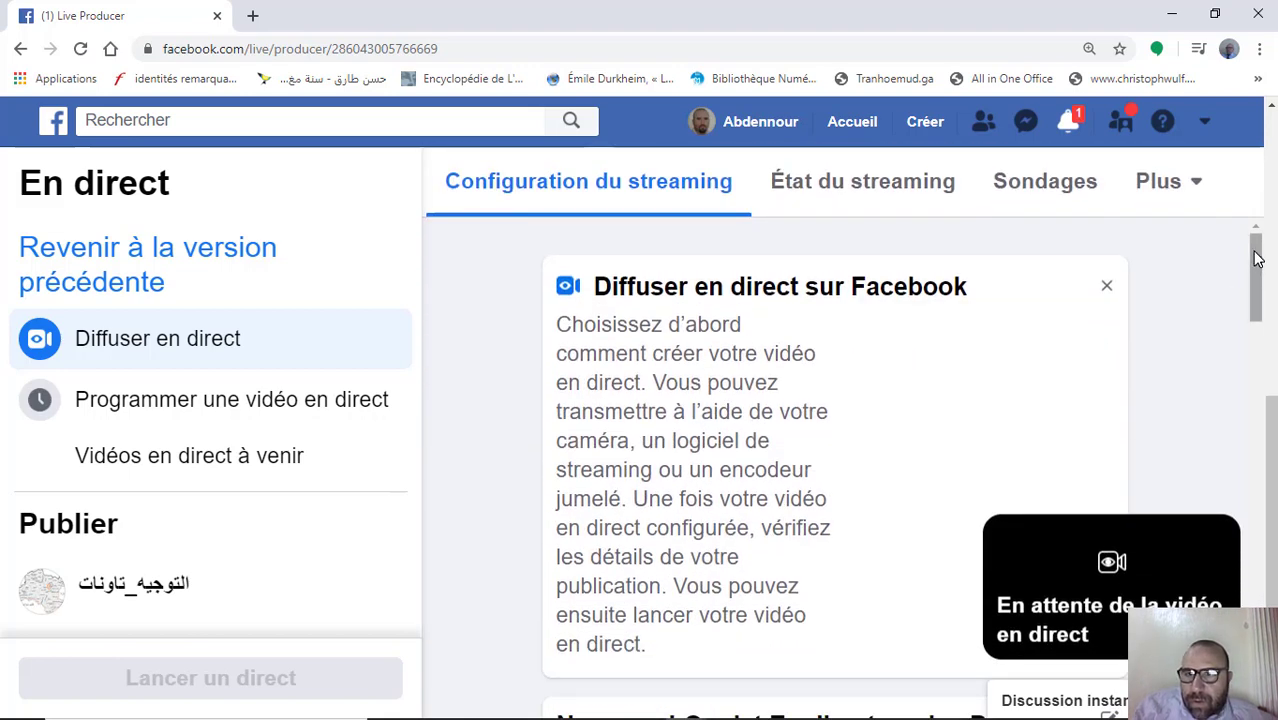
{"action": "left_click_drag", "start_coordinate": [1257, 258], "coordinate": [1263, 403]}
{"action": "left_click_drag", "start_coordinate": [1262, 450], "coordinate": [1262, 562]}
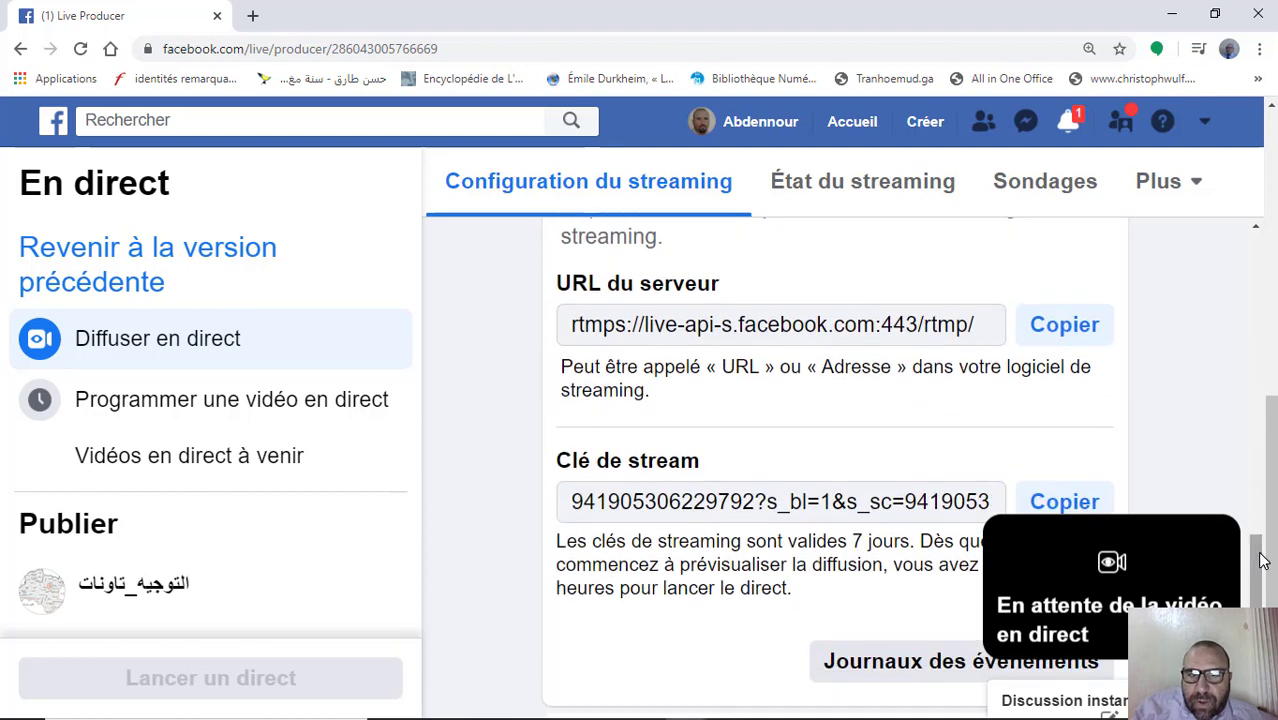
{"action": "scroll", "coordinate": [930, 387], "scroll_direction": "down", "scroll_amount": 1}
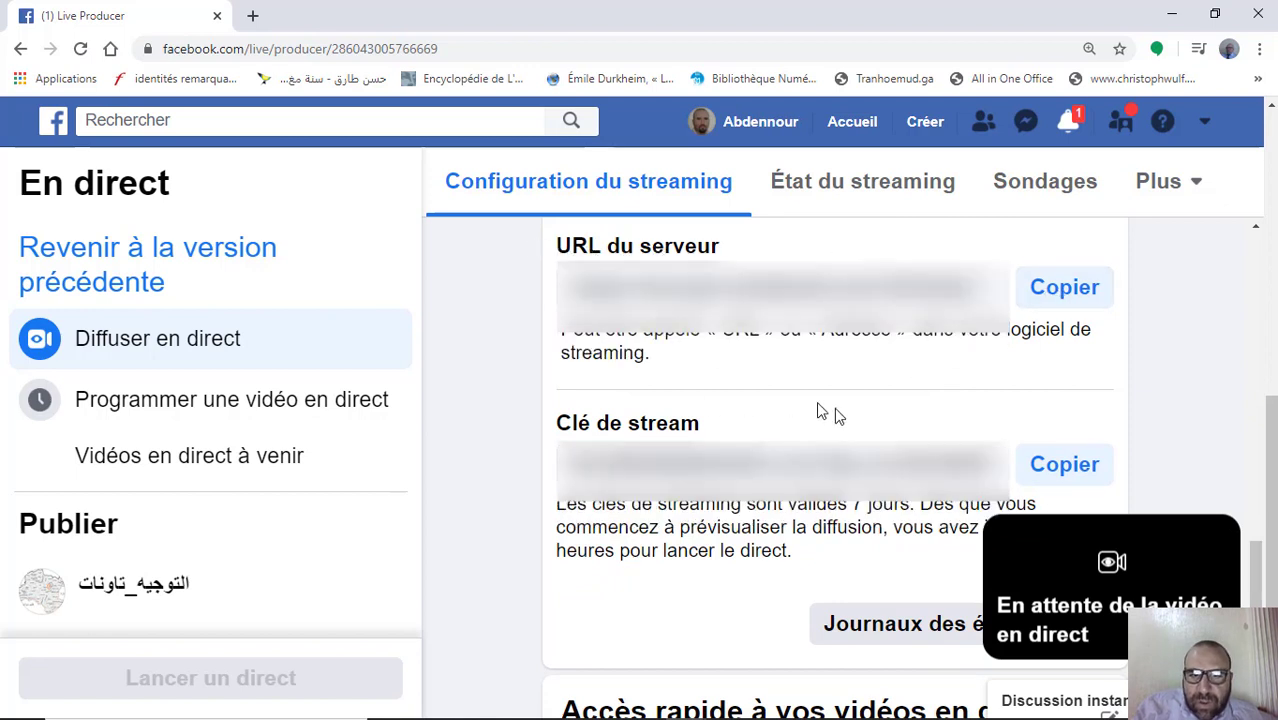
Step: Switch to OBS Studio, review the service, server and stream key fields in the Stream (flux) settings, and accept the settings
{"action": "mouse_move", "coordinate": [765, 717]}
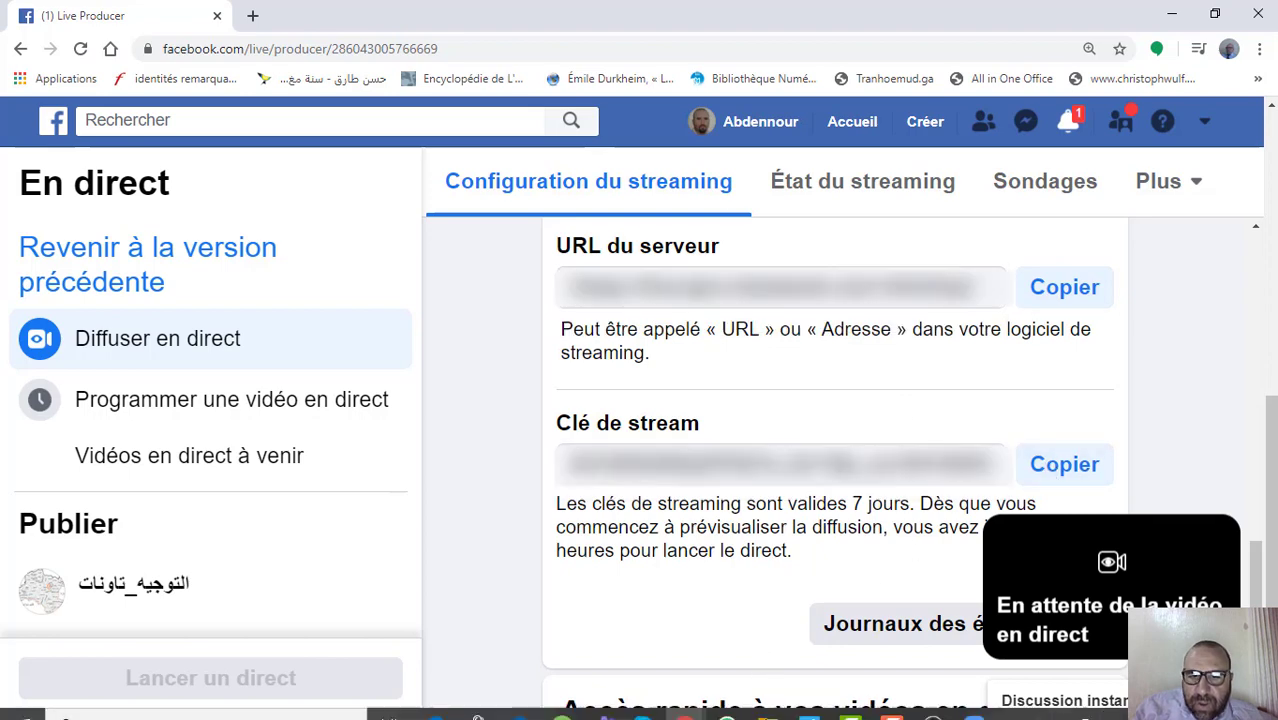
{"action": "mouse_move", "coordinate": [932, 701]}
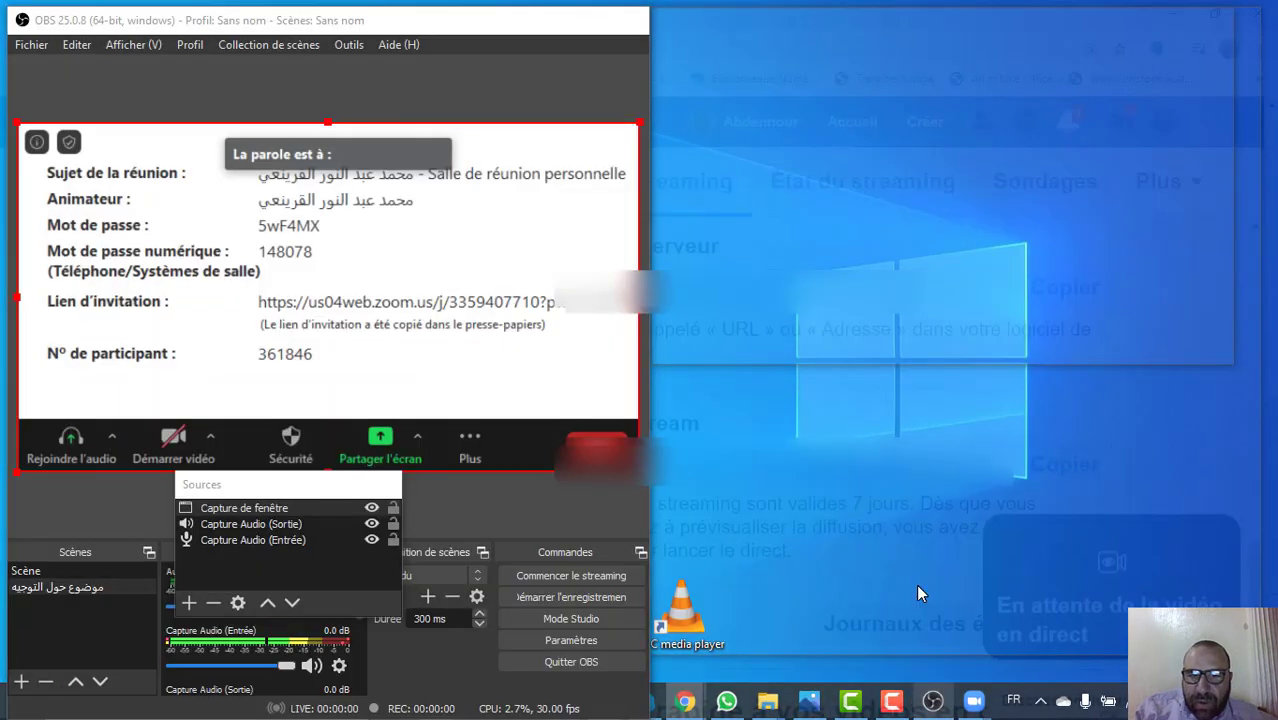
{"action": "left_click", "coordinate": [920, 594]}
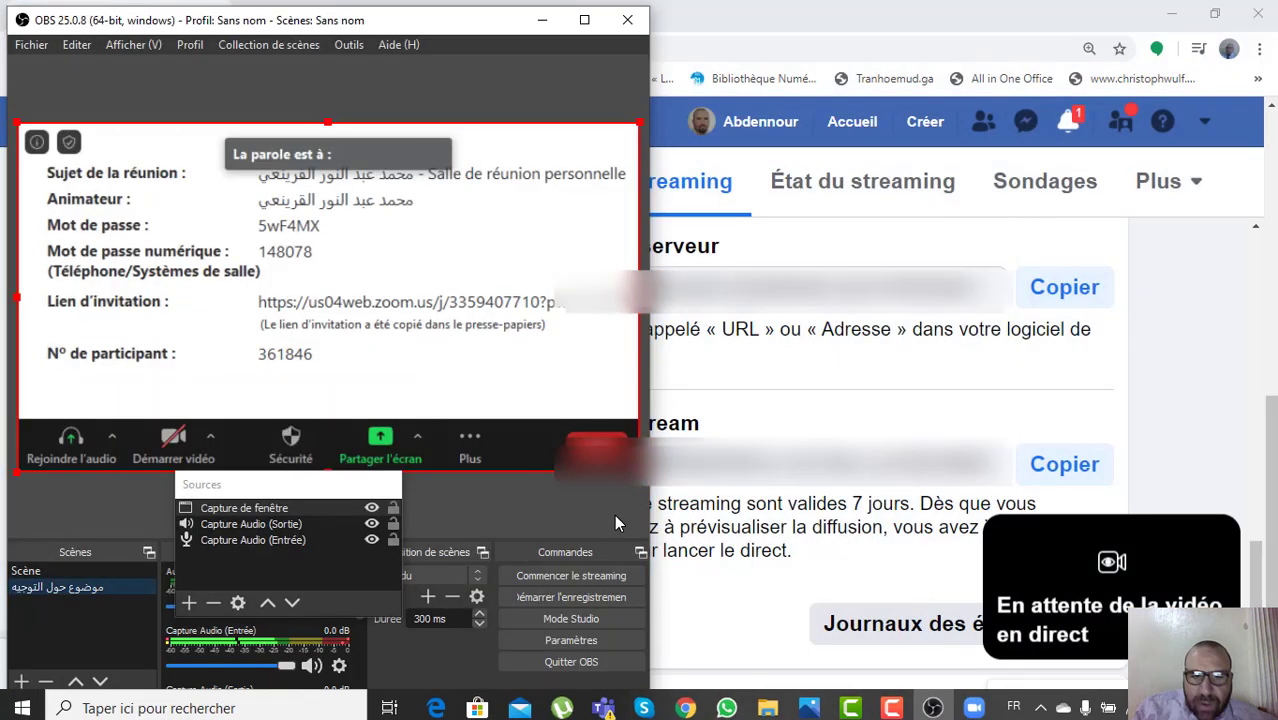
{"action": "left_click", "coordinate": [552, 641]}
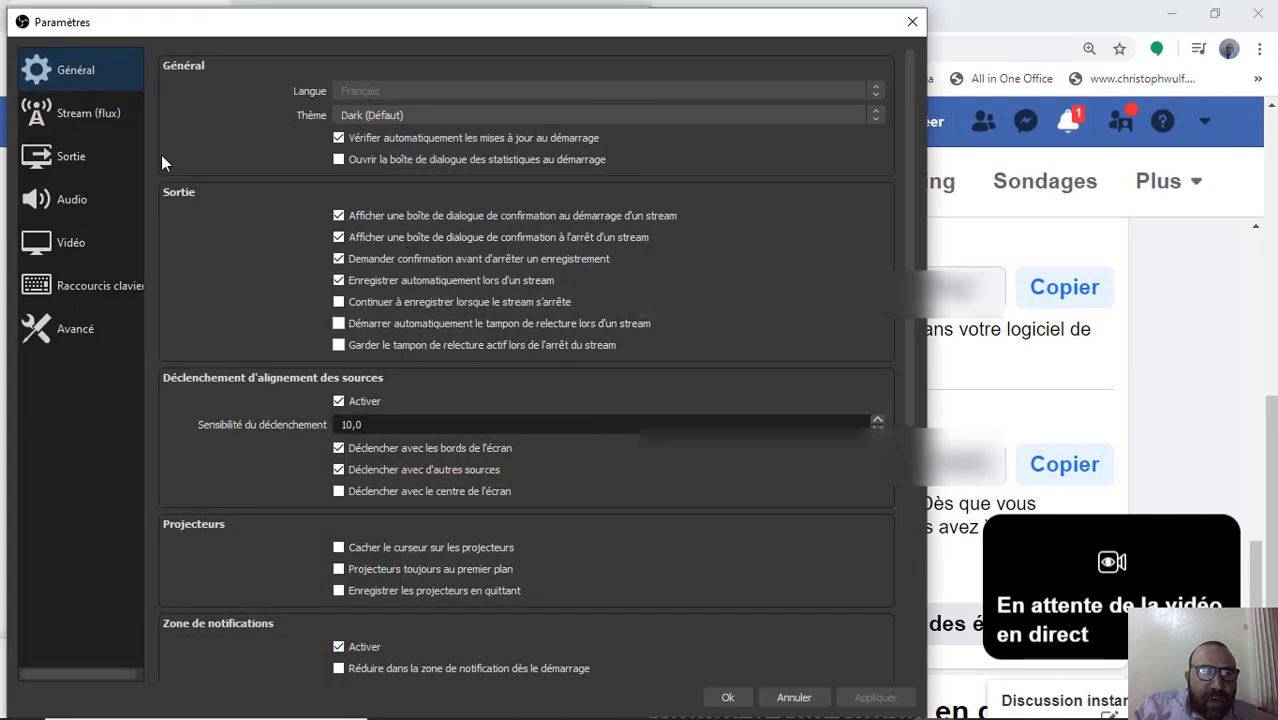
{"action": "left_click", "coordinate": [61, 115]}
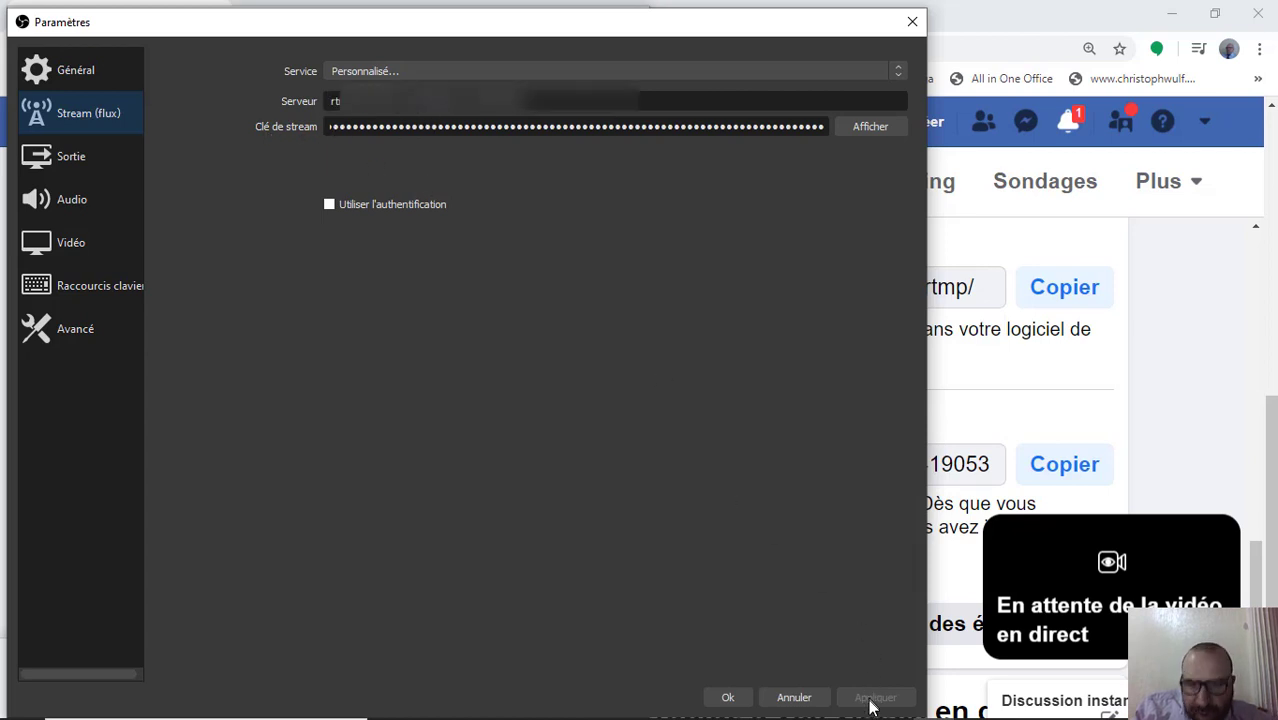
{"action": "left_click", "coordinate": [730, 697]}
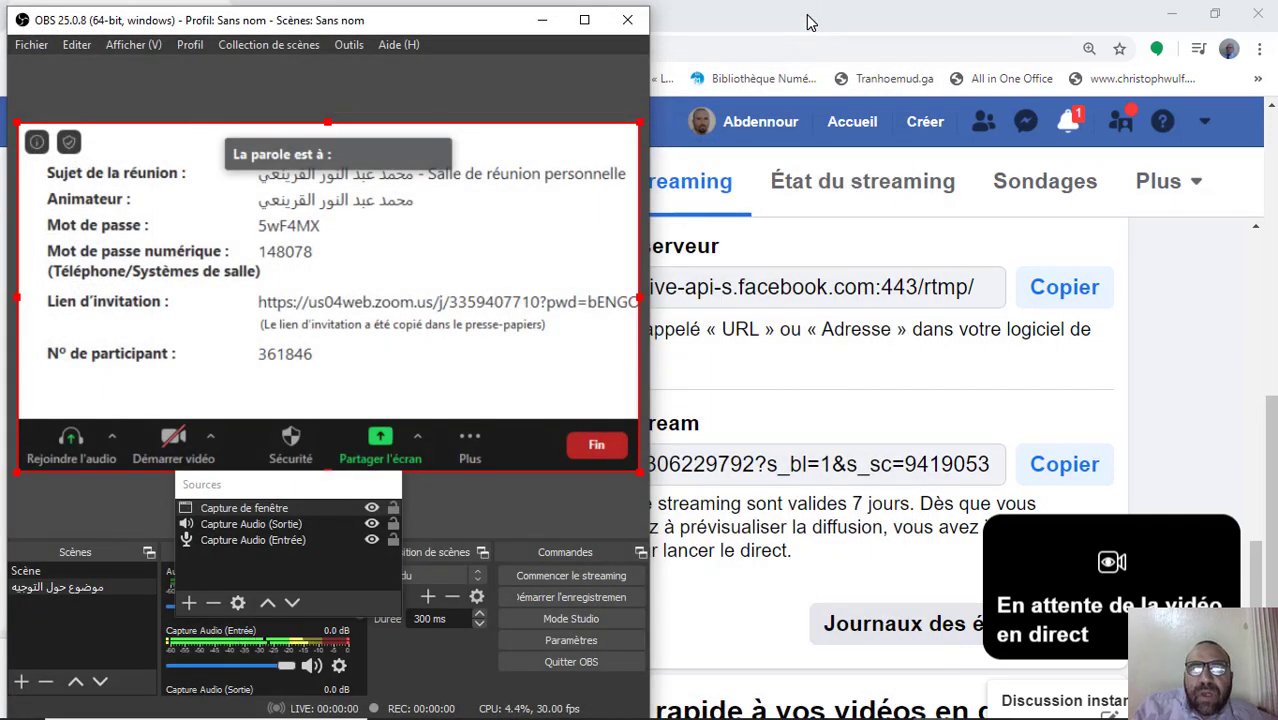
Step: Clear the desktop by closing OBS Studio, minimizing the browser, and leaving the meeting and closing Zoom
{"action": "left_click", "coordinate": [626, 22]}
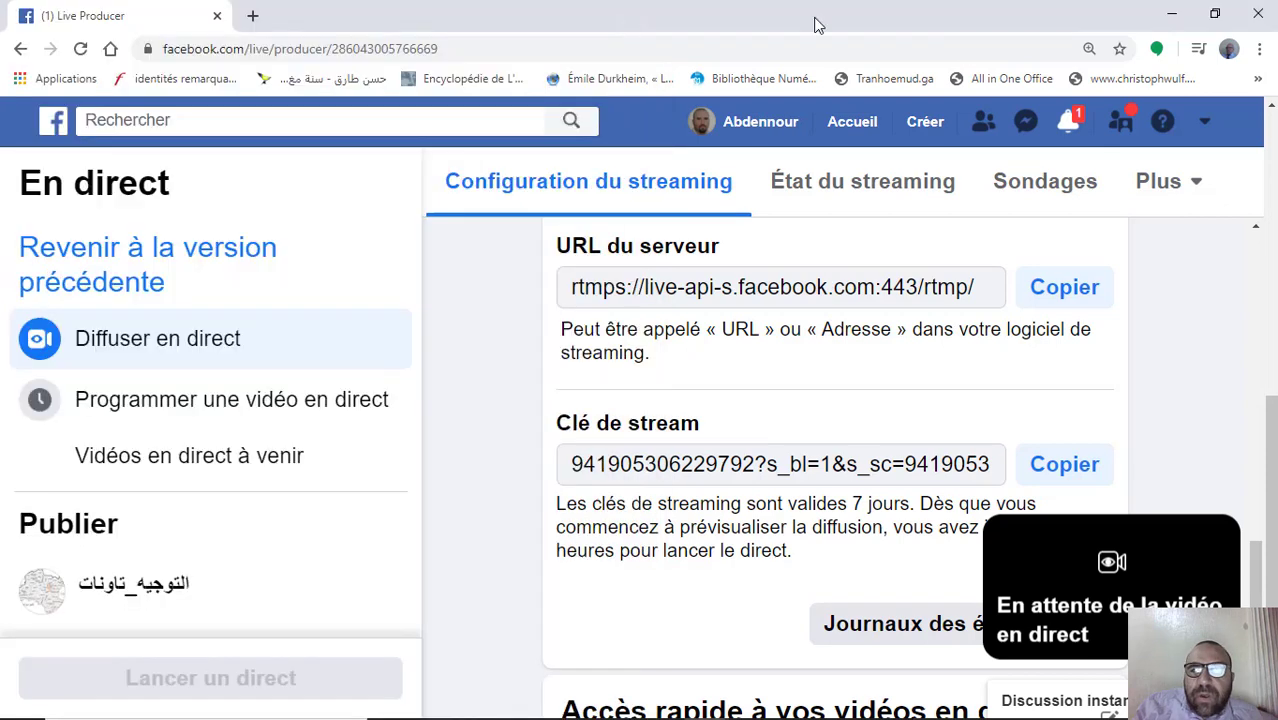
{"action": "left_click", "coordinate": [1172, 14]}
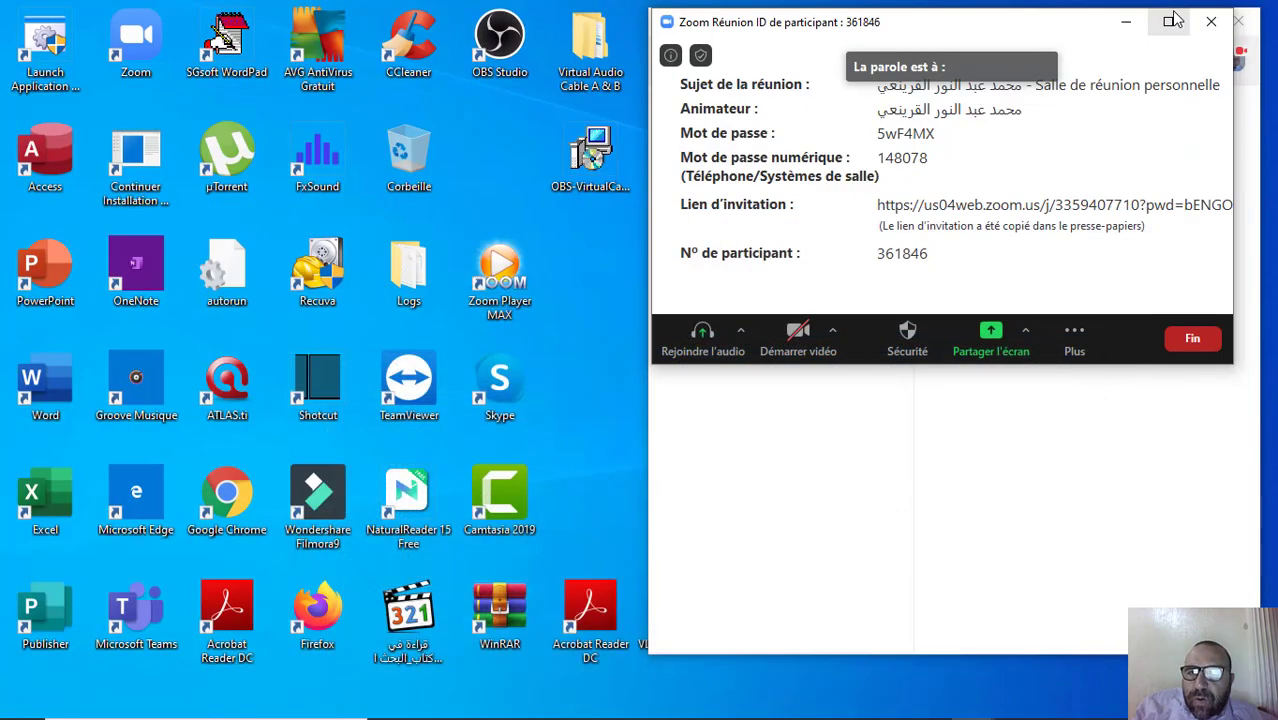
{"action": "left_click", "coordinate": [1212, 22]}
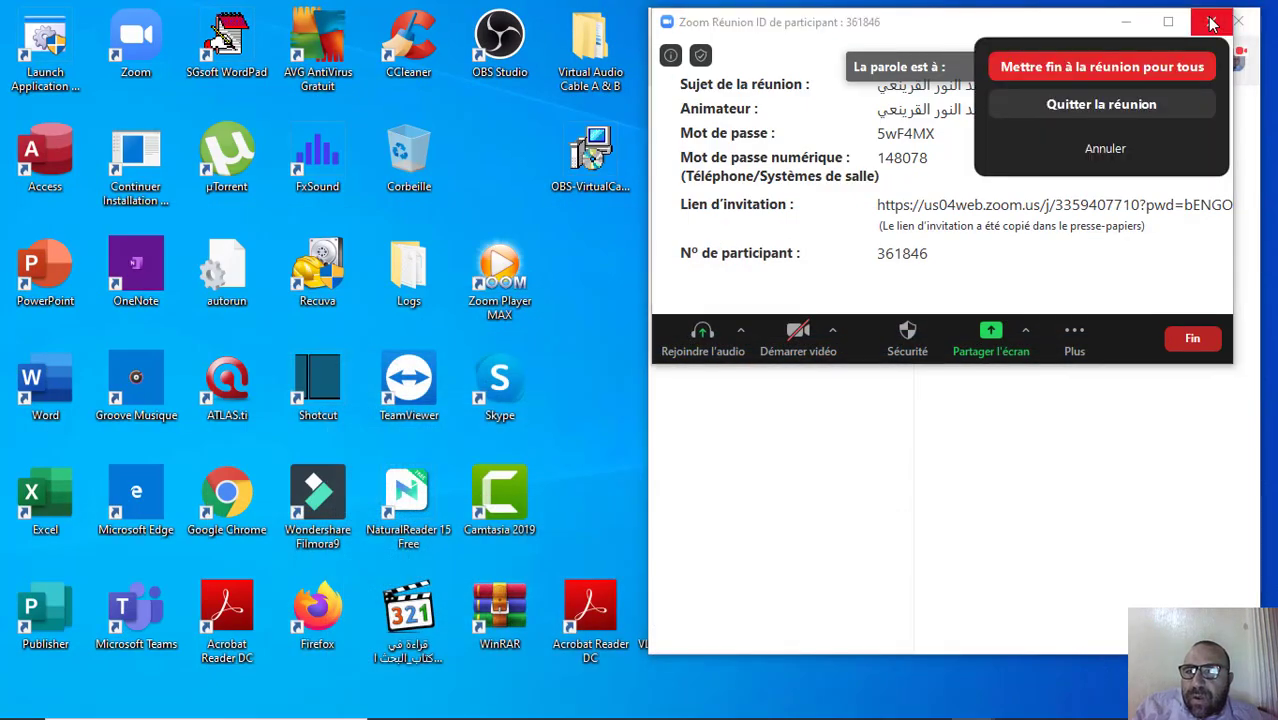
{"action": "left_click", "coordinate": [1110, 107]}
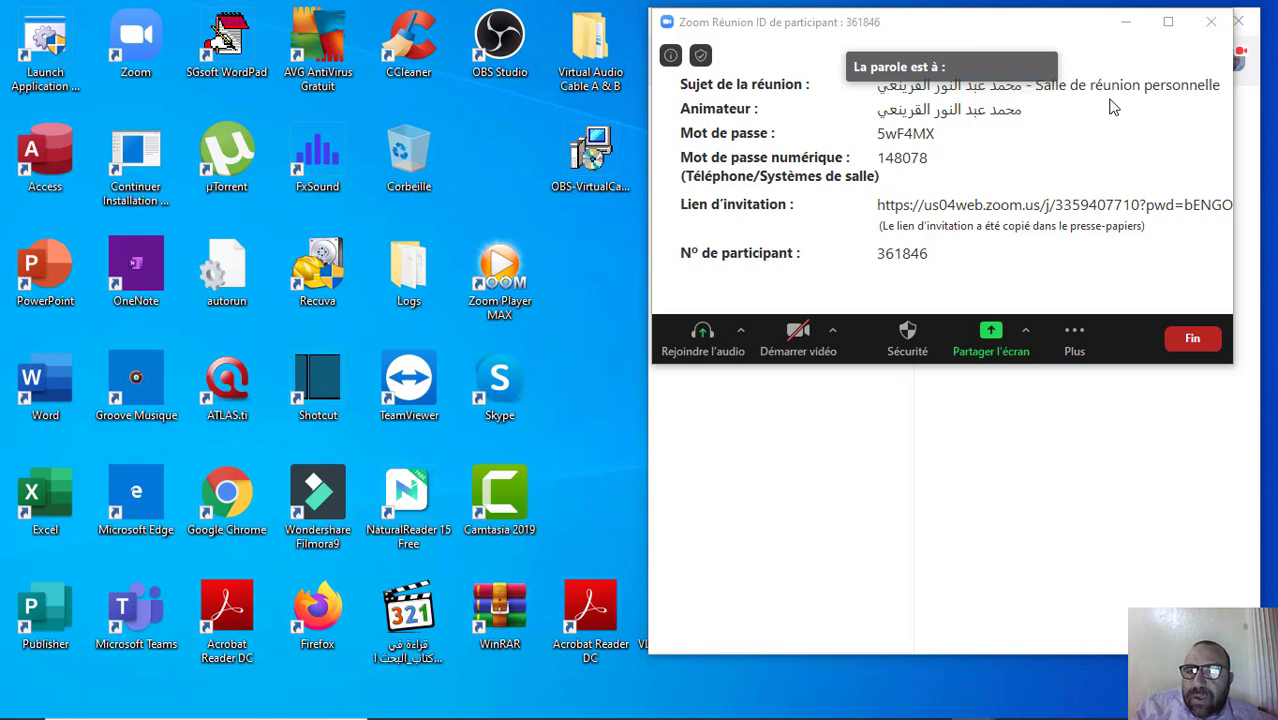
{"action": "left_click", "coordinate": [1240, 24]}
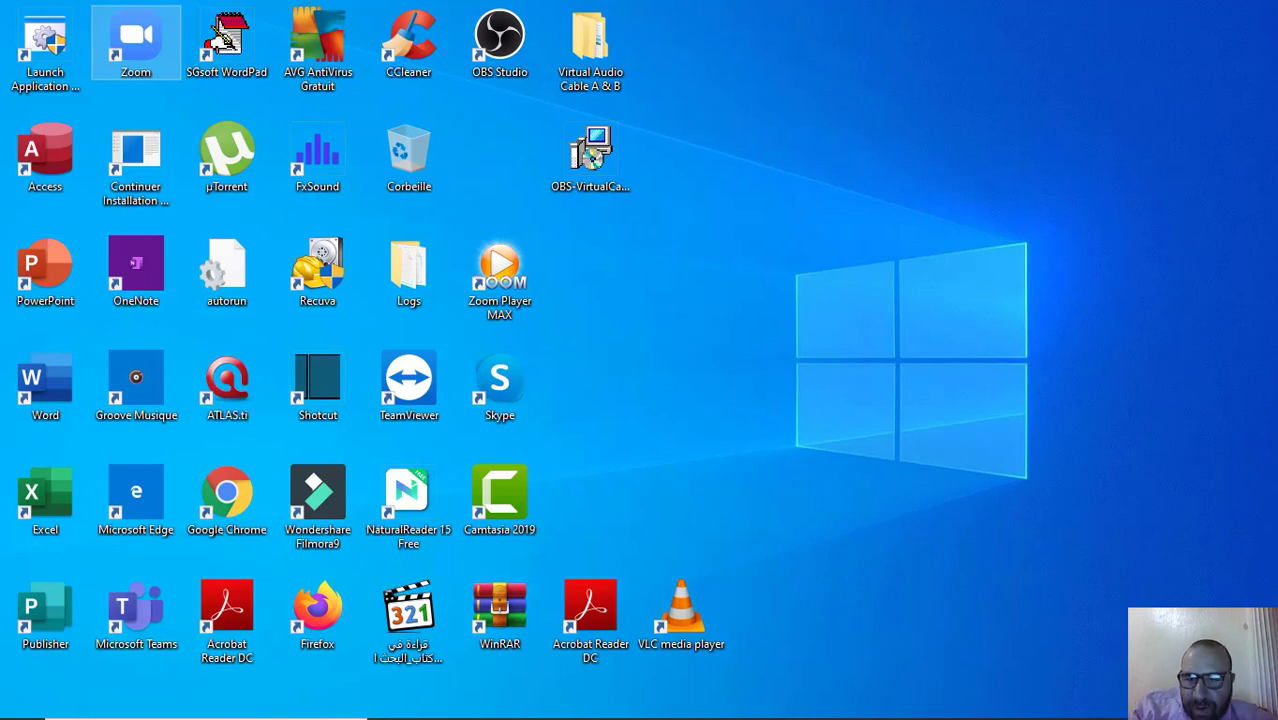
{"action": "mouse_move", "coordinate": [1029, 708]}
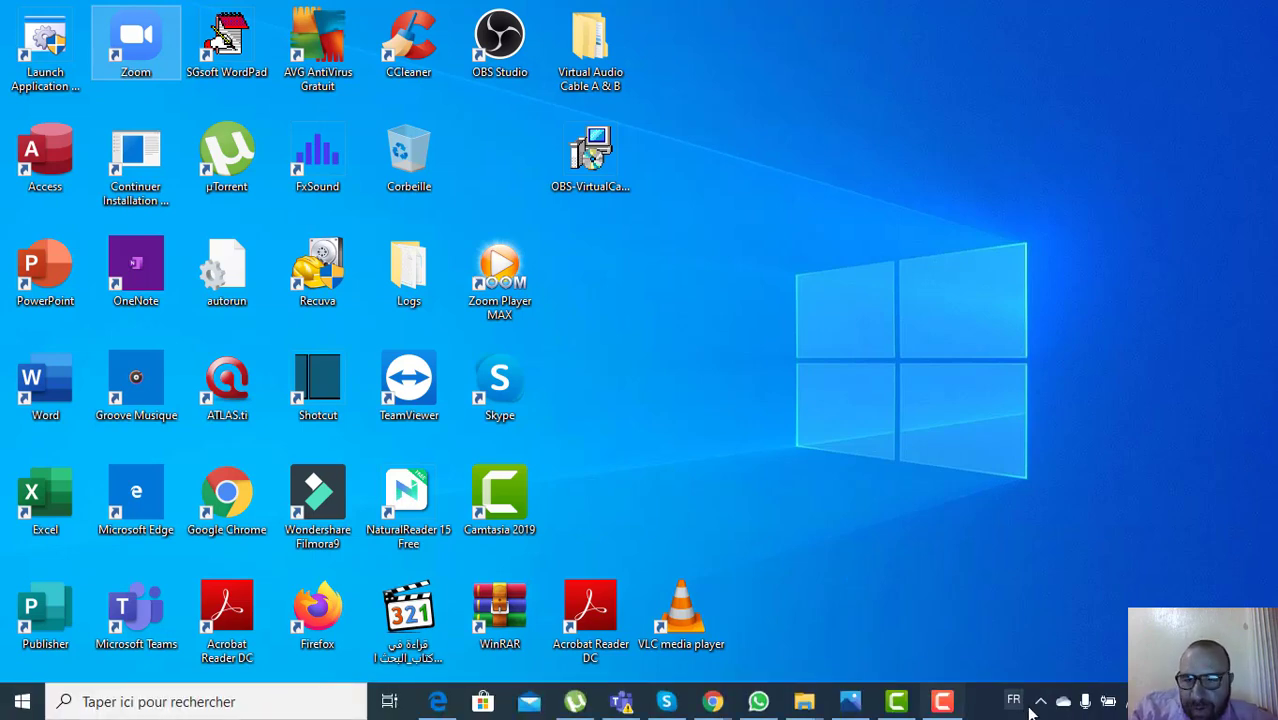
{"action": "left_click", "coordinate": [943, 702]}
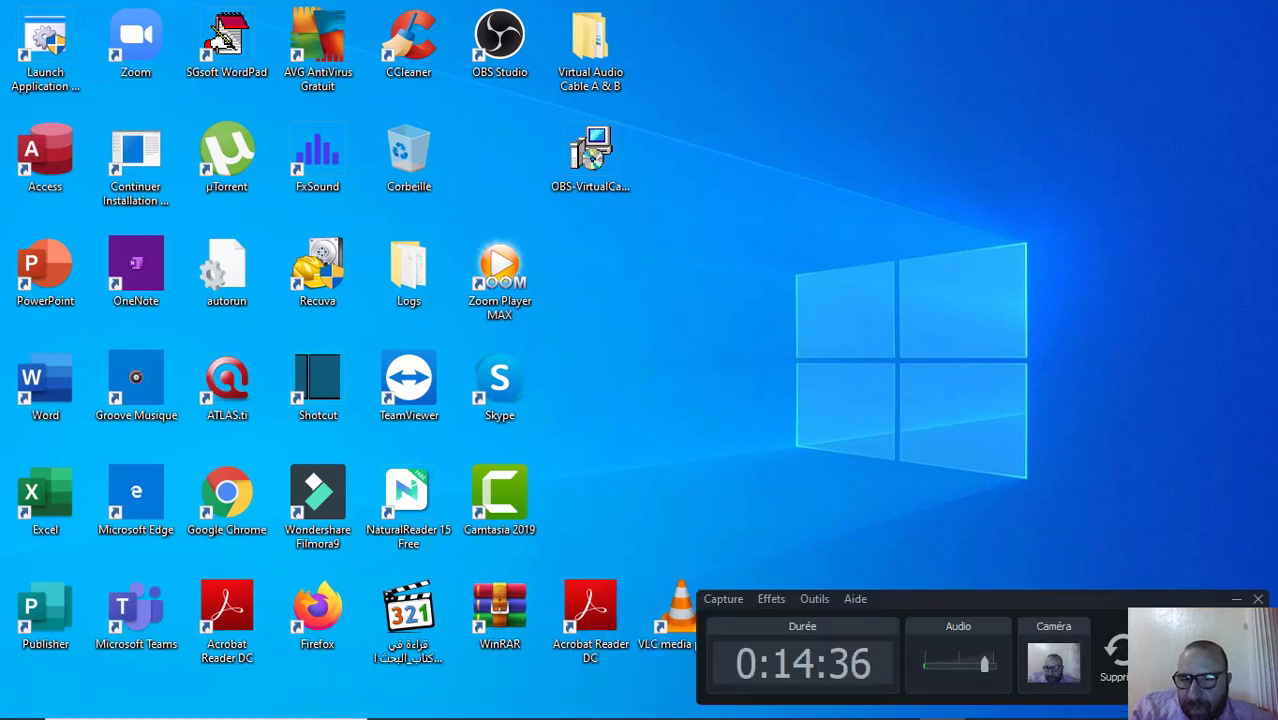